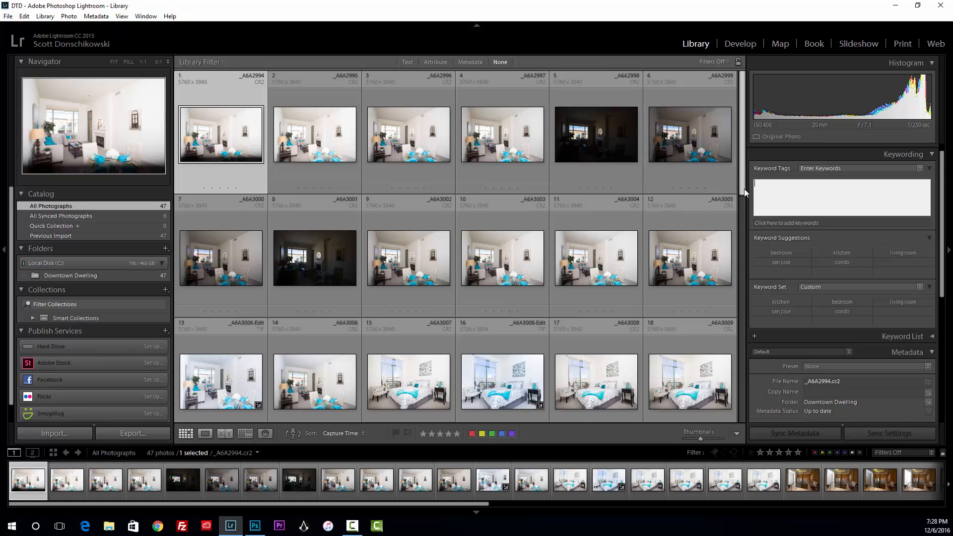
Add the keywords living room, condo and san jose to the first photo, _A6A2994
left_click_drag(743, 189, 749, 150)
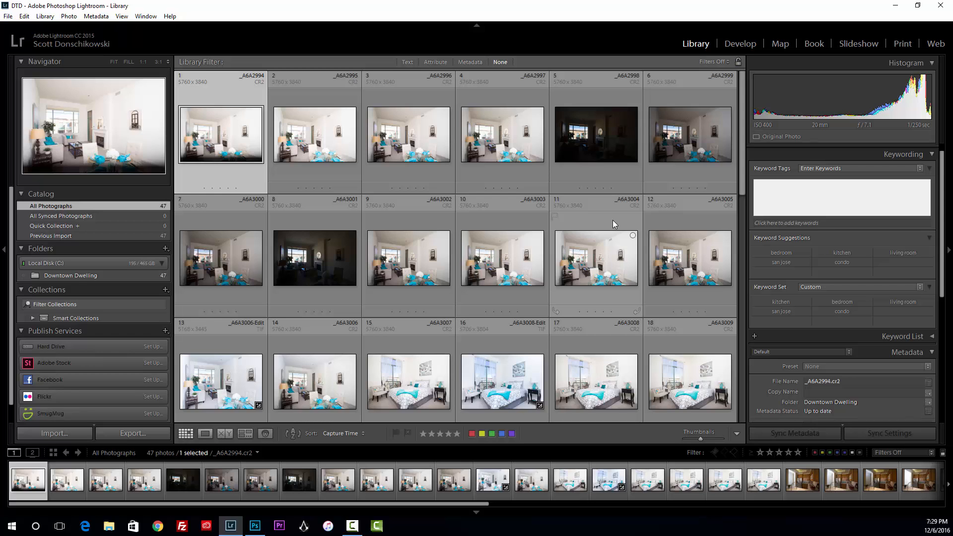
left_click(236, 132)
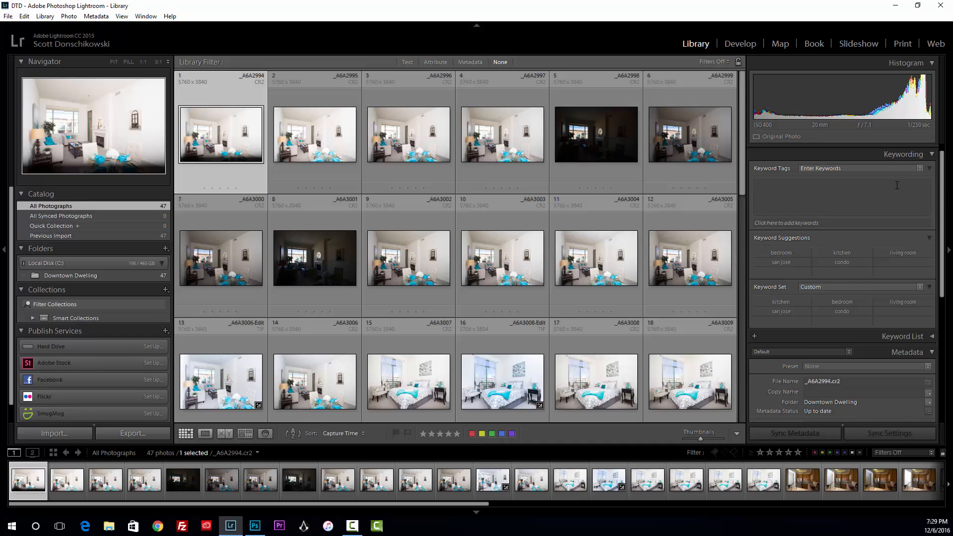
left_click(808, 223)
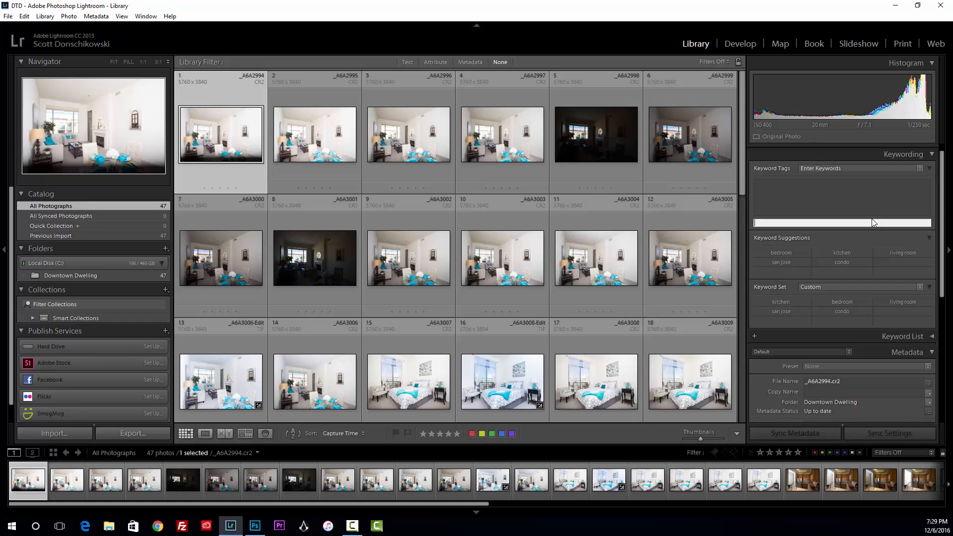
type("living room")
key("Return")
type("condo")
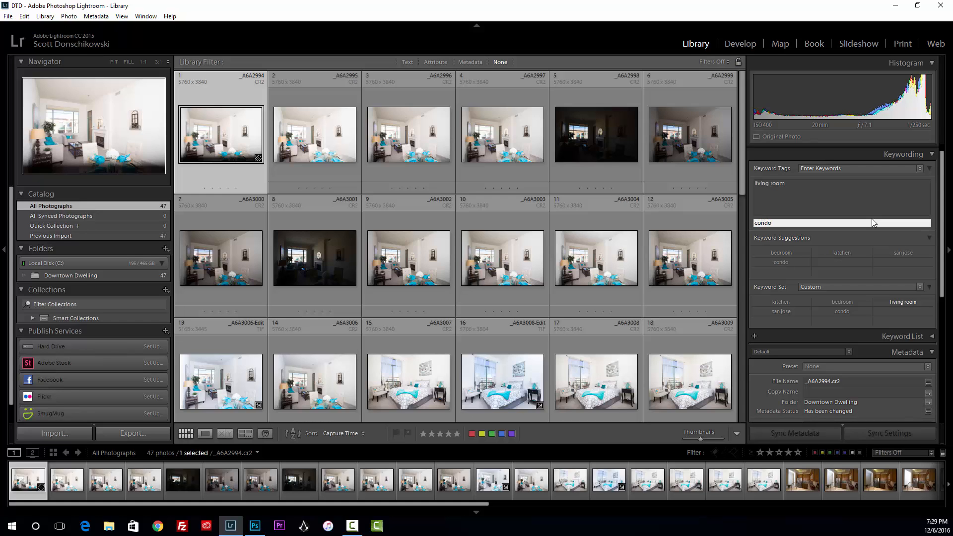
key("Return")
type("san jose")
key("Return")
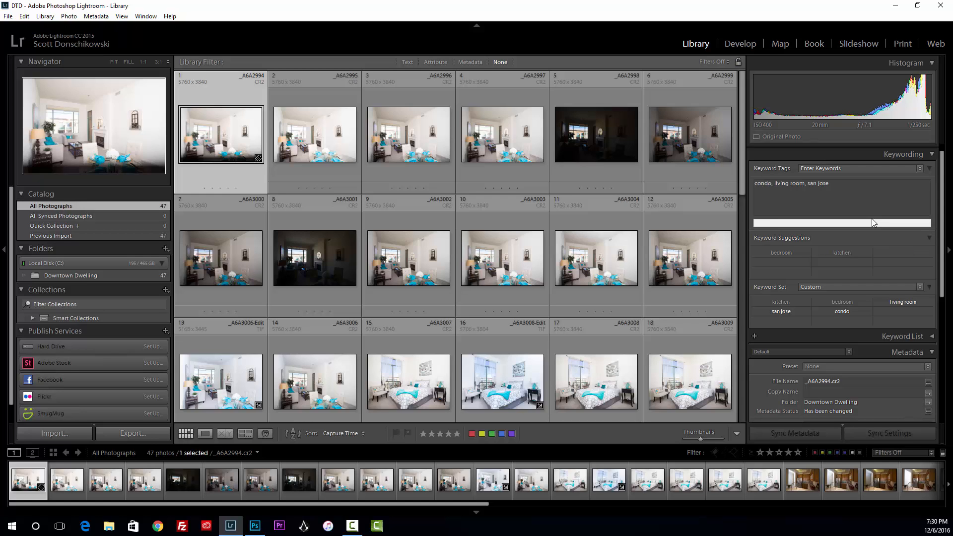
Add the further keywords downtown dwelling and penthouse to photo _A6A2994
type("downtown dwelling")
key("Return")
type("penthouse")
key("Return")
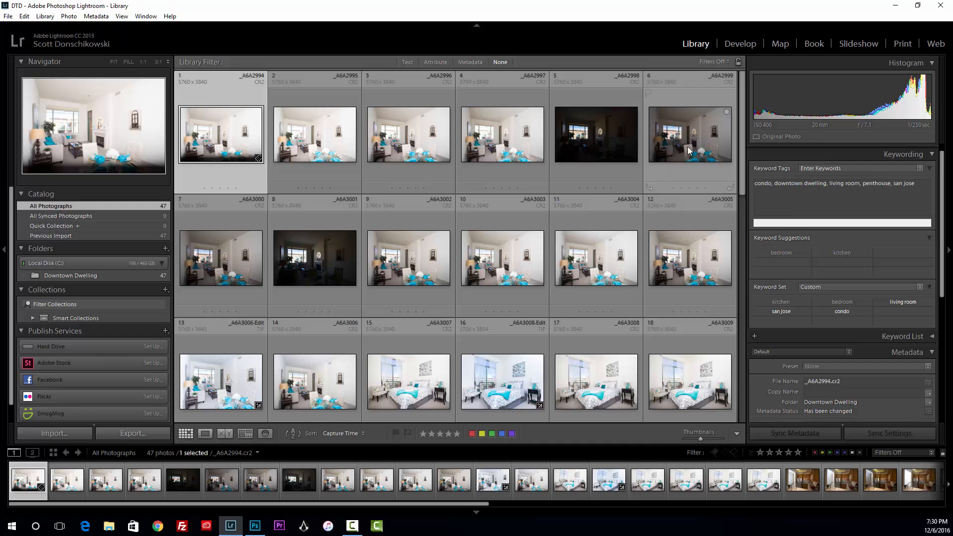
Select all photos in the catalog and switch the keyword set to Recent Keywords
scroll(623, 171, "down", 8)
scroll(623, 172, "up", 6)
scroll(625, 174, "up", 2)
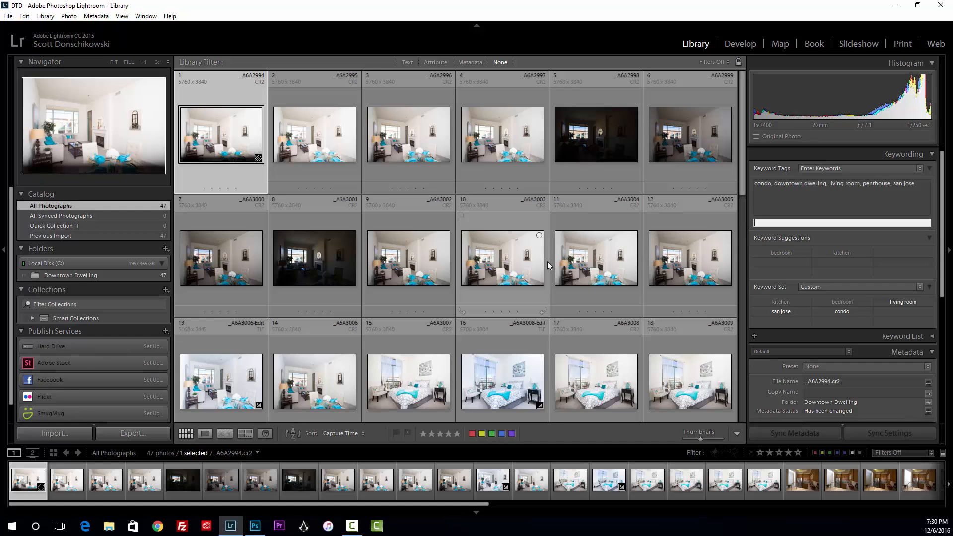
left_click(546, 260)
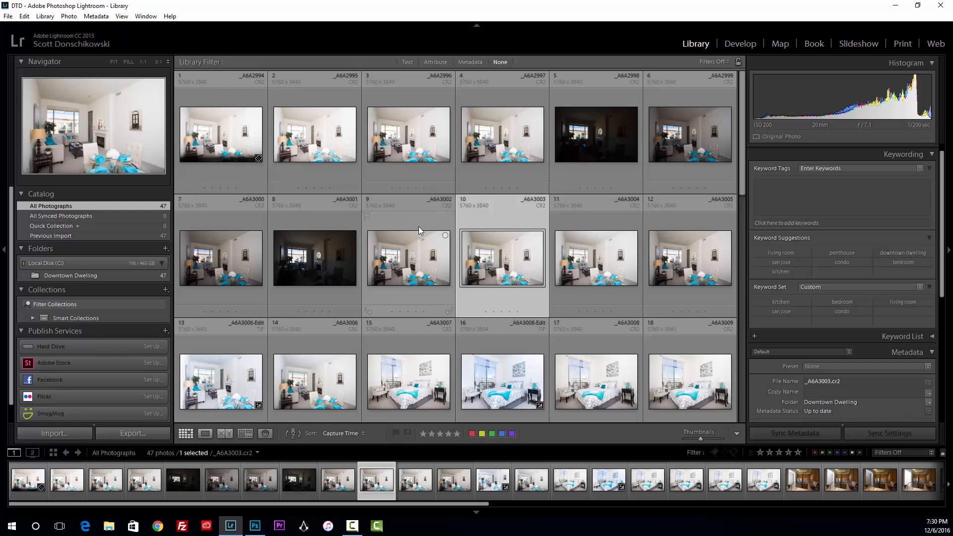
key("ctrl+a")
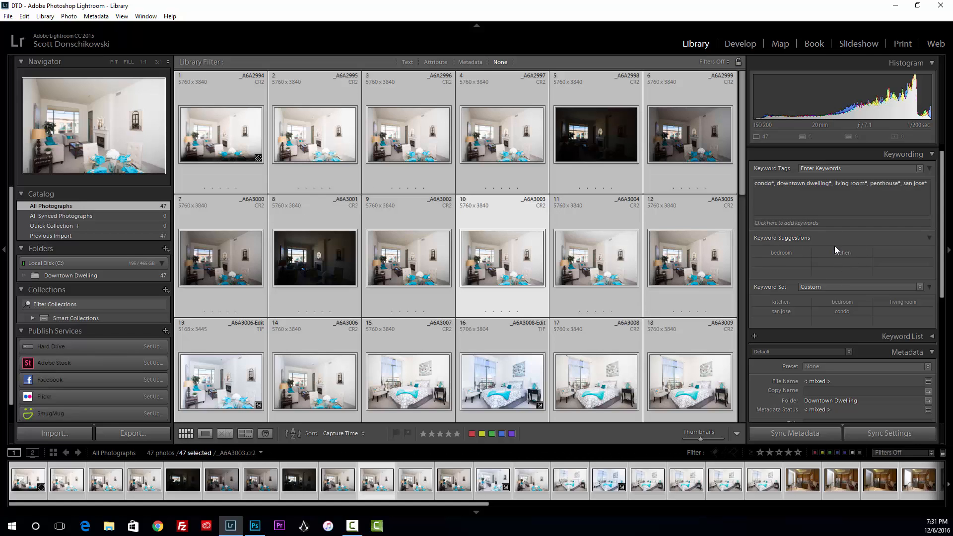
left_click(829, 287)
left_click(813, 288)
left_click(818, 299)
Apply the recent keywords penthouse, downtown dwelling, san jose and condo to all selected photos
left_click(787, 301)
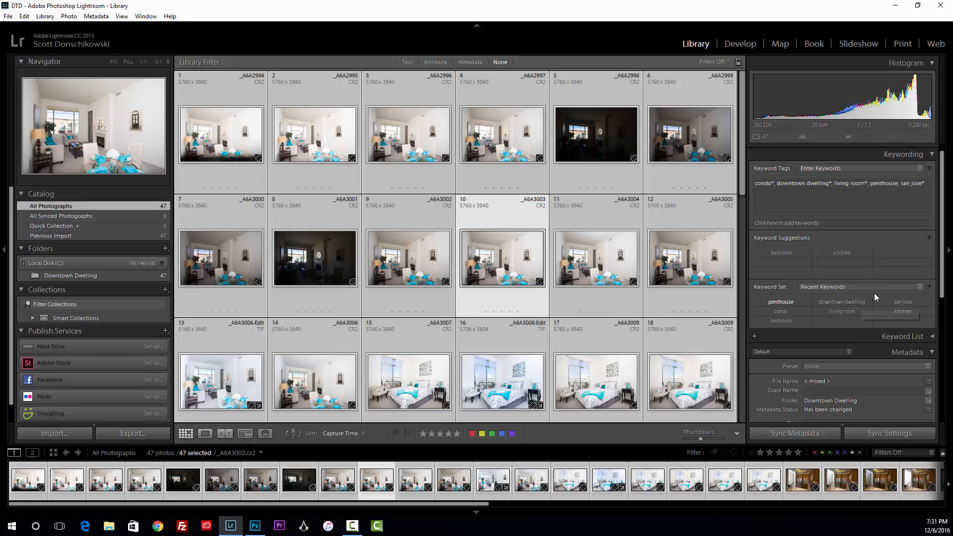
left_click(849, 302)
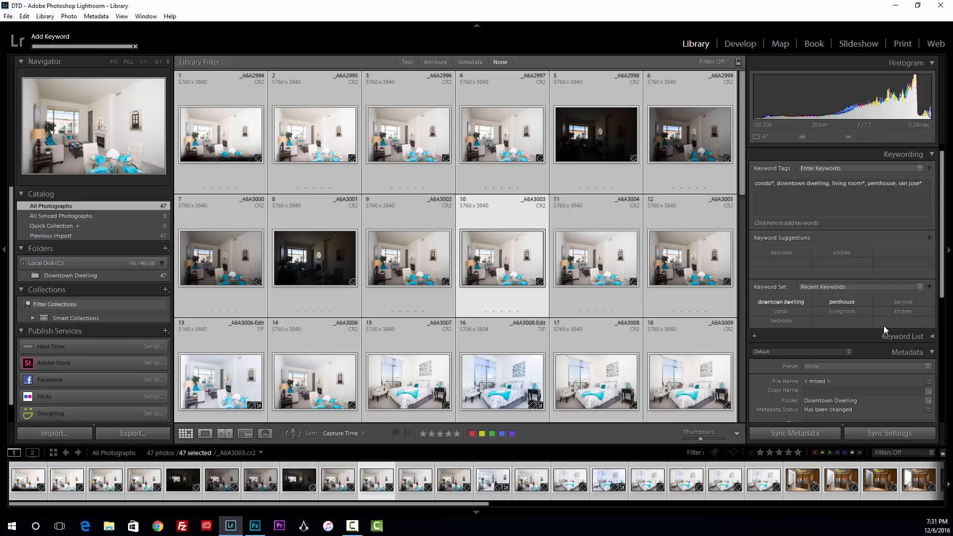
left_click(907, 301)
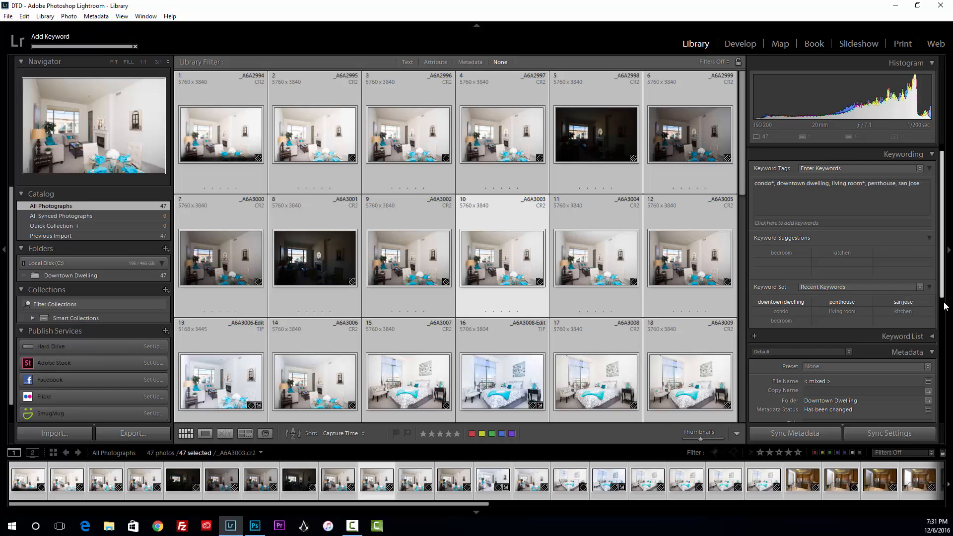
left_click(783, 312)
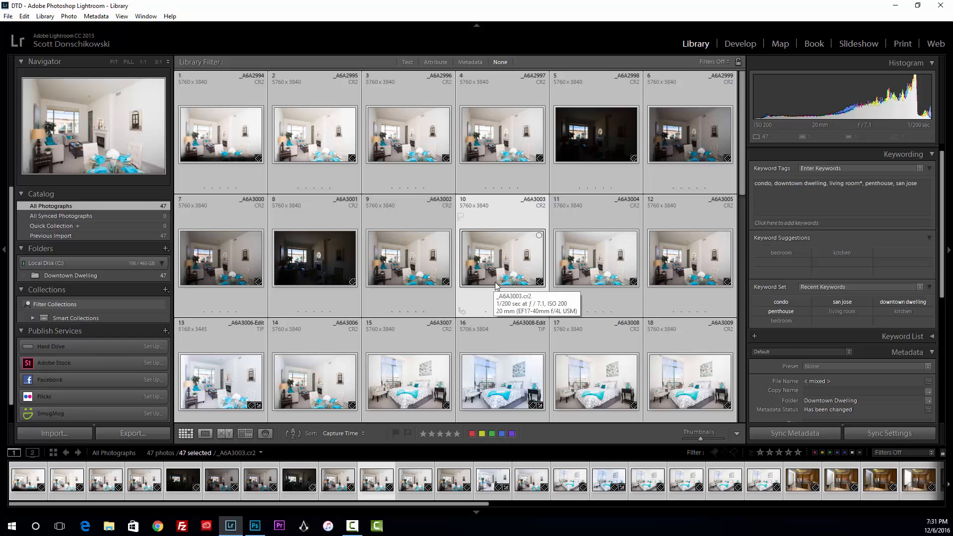
Select the living room photos 1 to 14 and apply the keyword living room to all of them
scroll(485, 261, "down", 2)
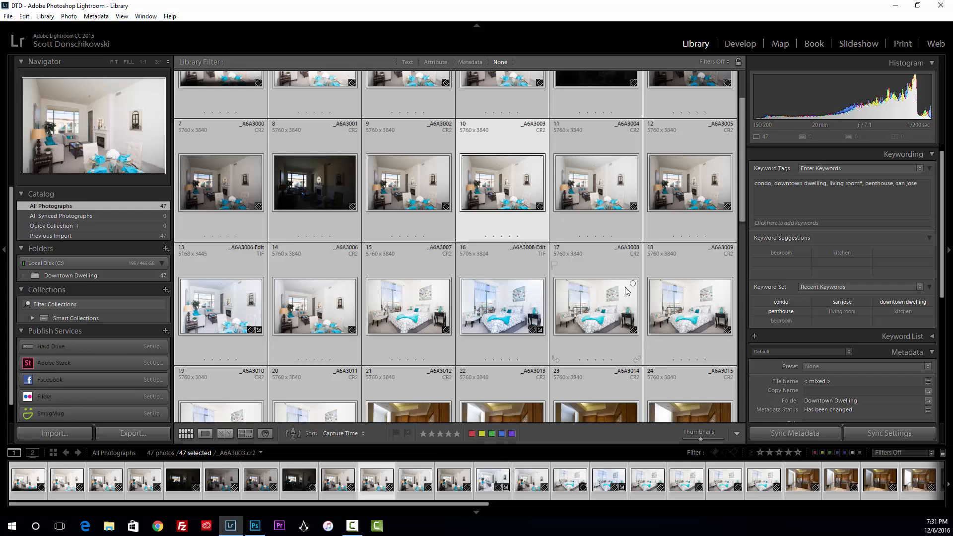
left_click(338, 260)
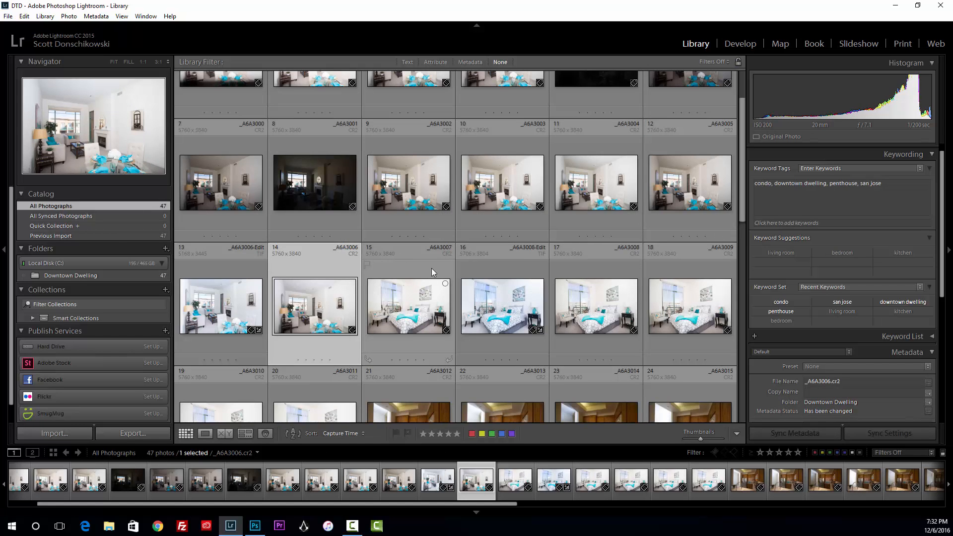
scroll(431, 271, "up", 2)
left_click(221, 134, "shift")
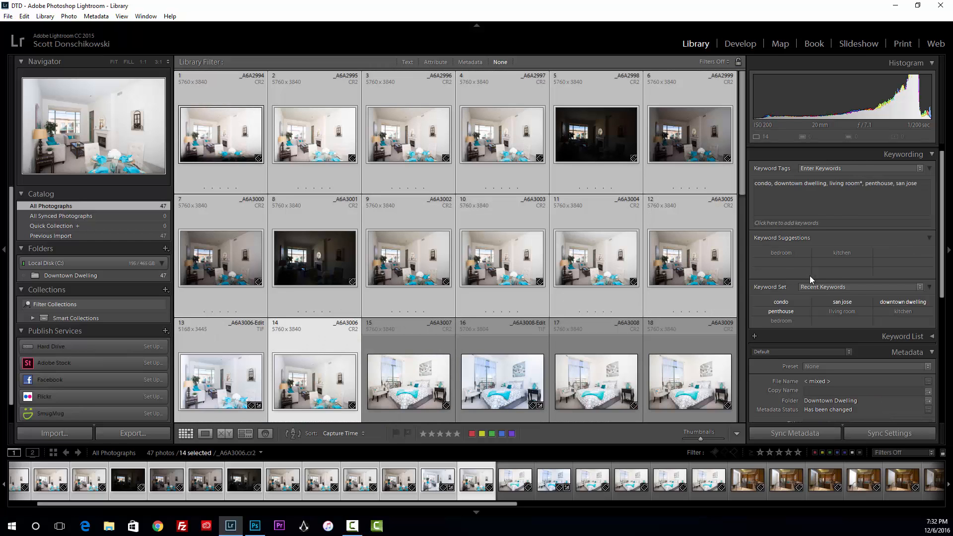
left_click(852, 313)
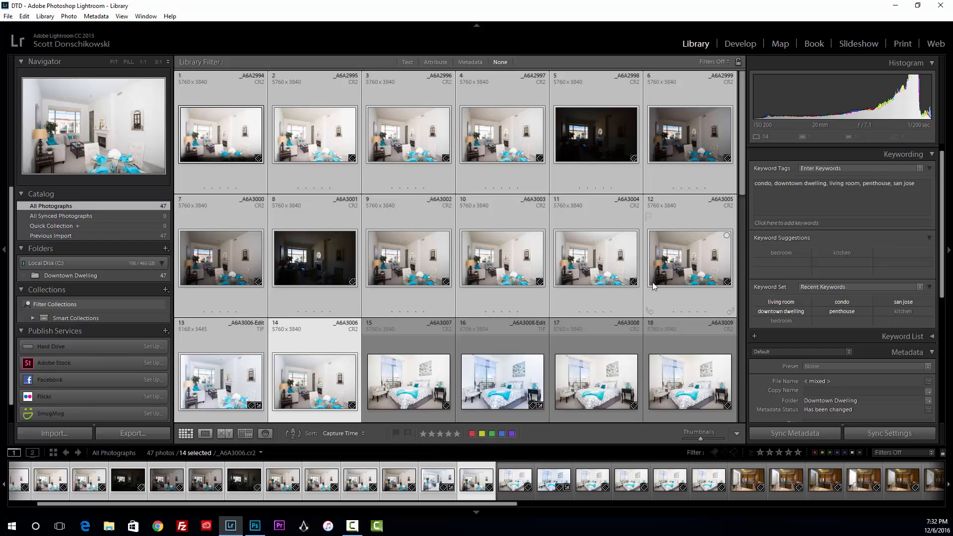
Select the bedroom photos 15 to 20 and apply the keyword bedroom to all of them
scroll(540, 284, "down", 2)
left_click(406, 292)
scroll(601, 254, "down", 4)
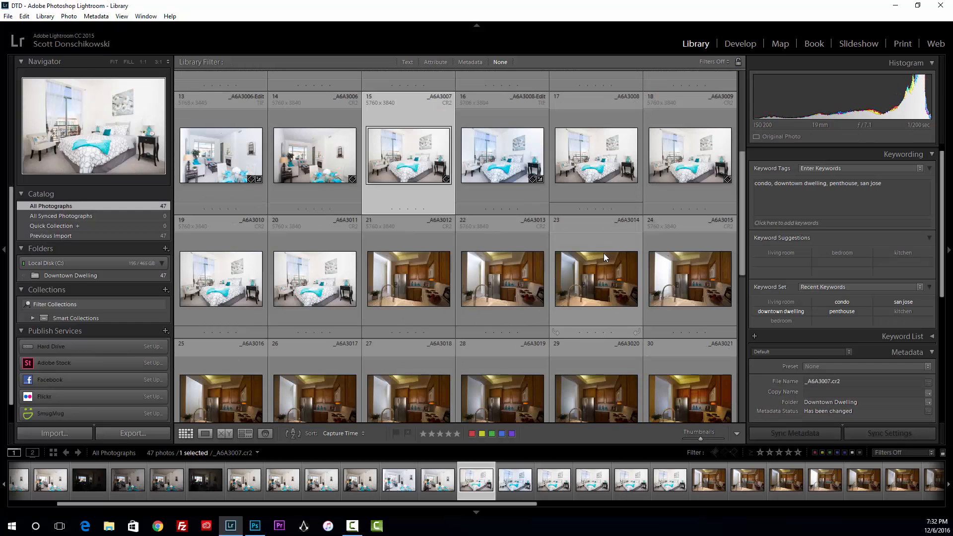
left_click(339, 263, "shift")
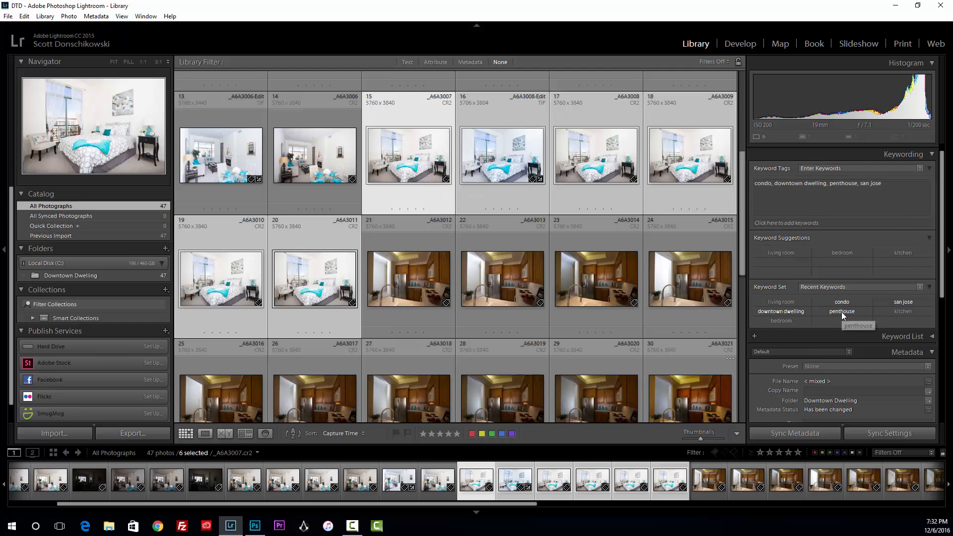
left_click(775, 321)
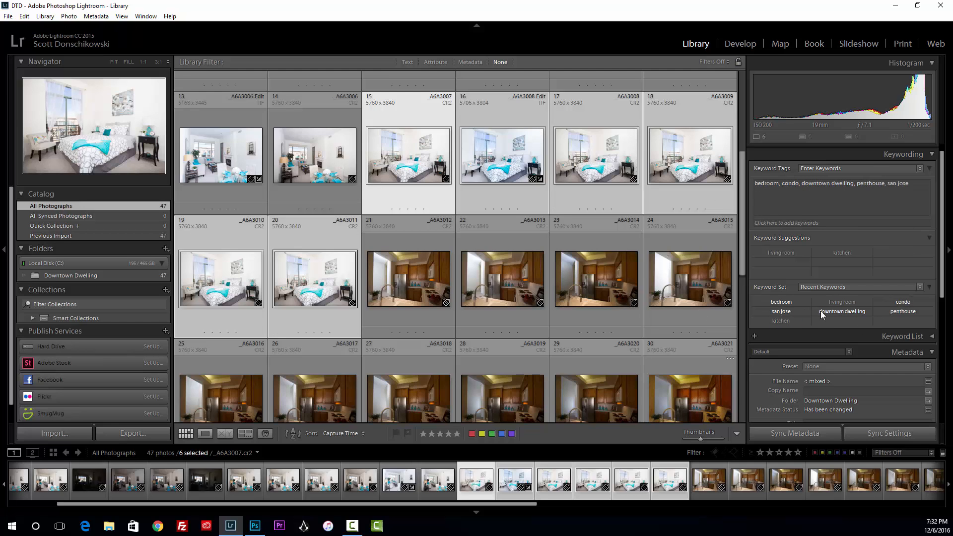
Select the kitchen photos 21 to 47 and apply the keyword kitchen to all of them
left_click(395, 269)
scroll(592, 265, "down", 8)
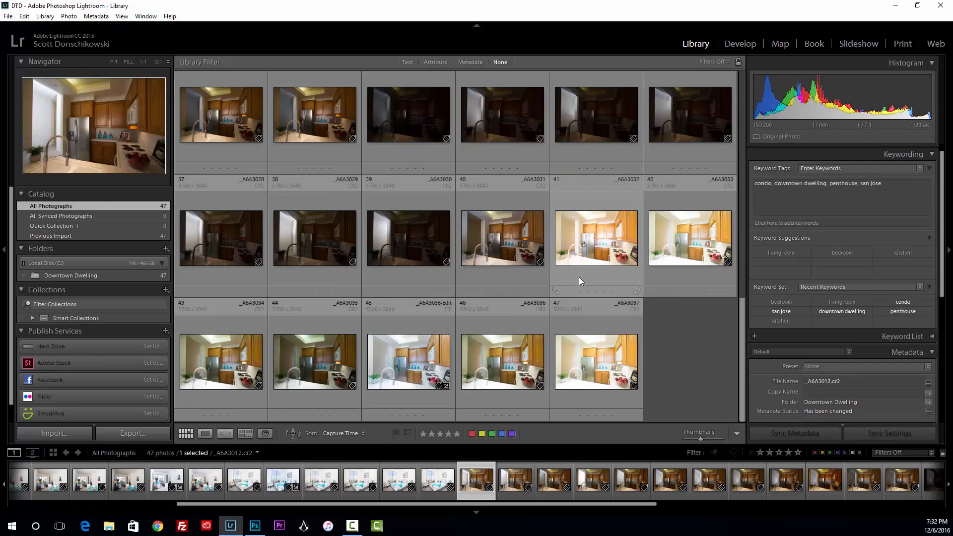
left_click(586, 363, "shift")
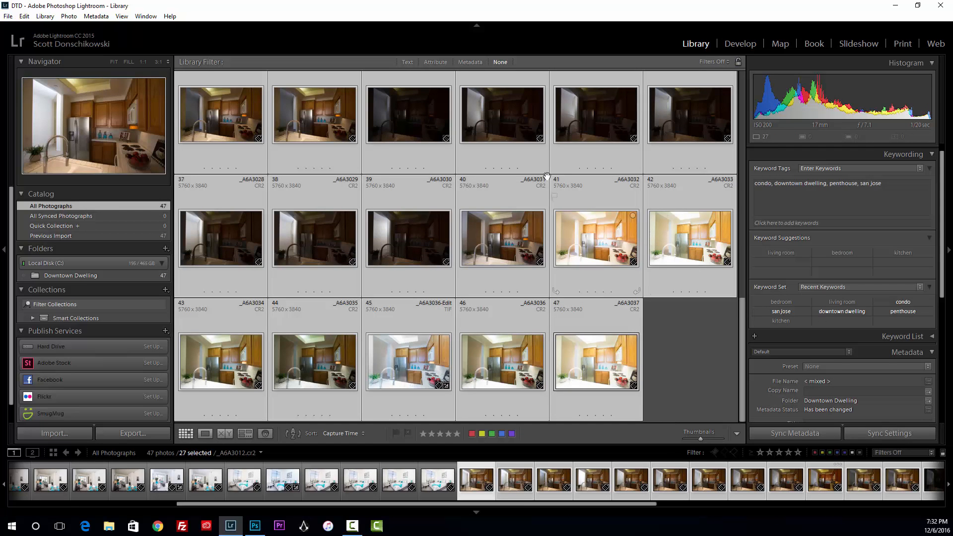
left_click(779, 321)
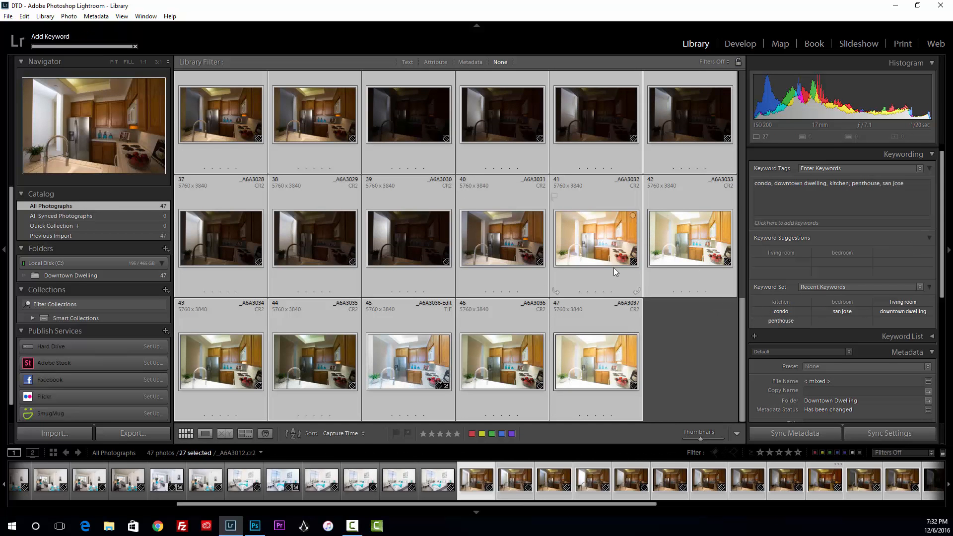
Add the test keyword lfksjdlfkj to the fourth photo, _A6A2997, through the add-keywords entry line
scroll(614, 267, "up", 8)
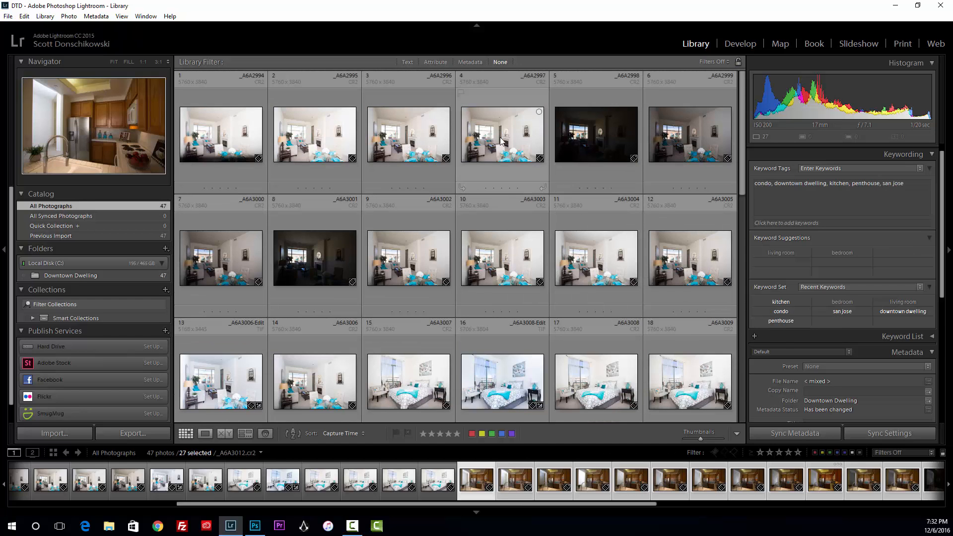
left_click(516, 144)
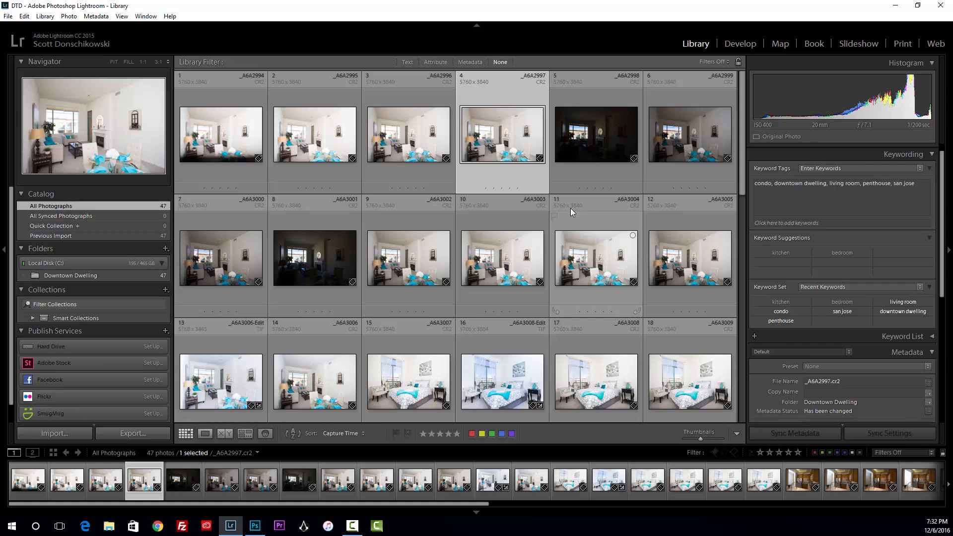
left_click(794, 222)
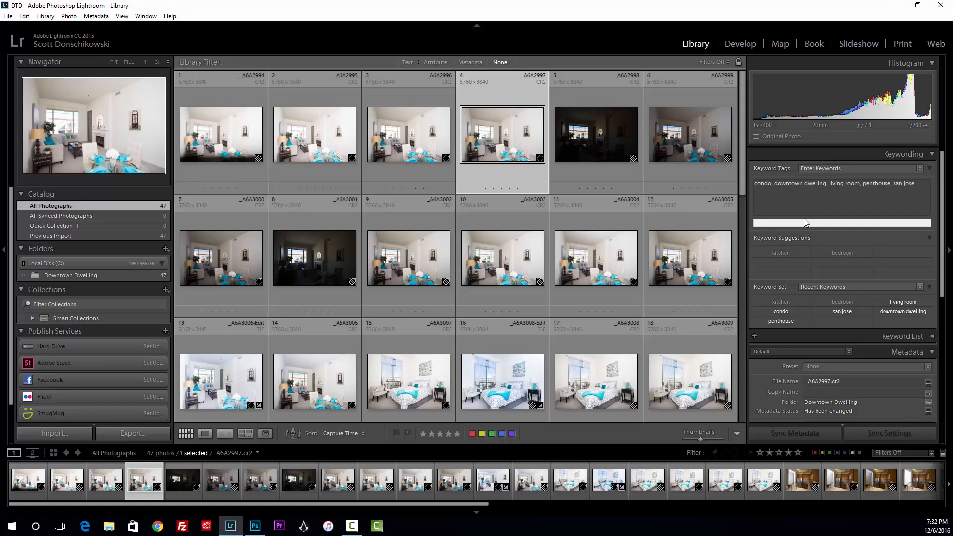
type("lfksjdlfkj")
key("Return")
Remove the keyword lfksjdlfkj from the keyword tags of photo _A6A2997
left_click(896, 196)
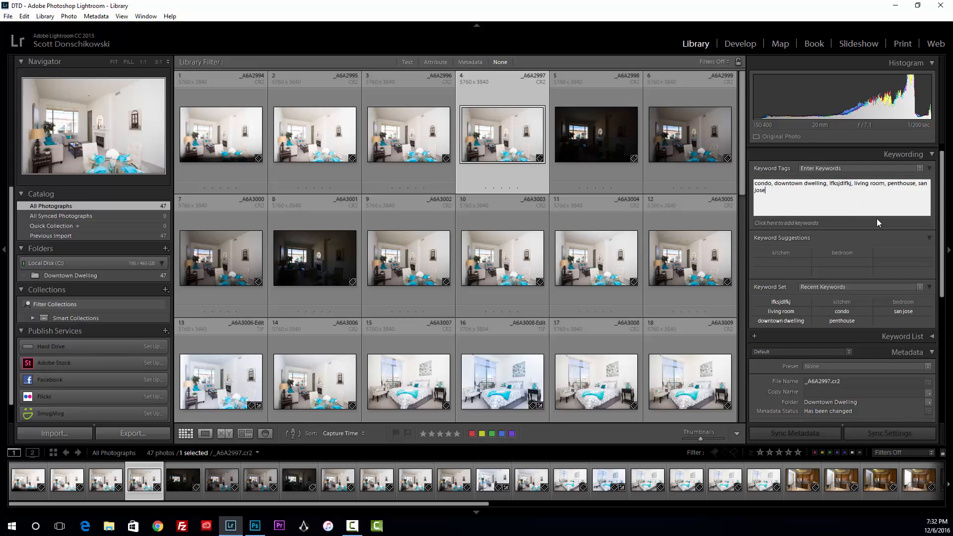
left_click(853, 183)
key("BackSpace")
key("BackSpace")
key("BackSpace")
key("BackSpace")
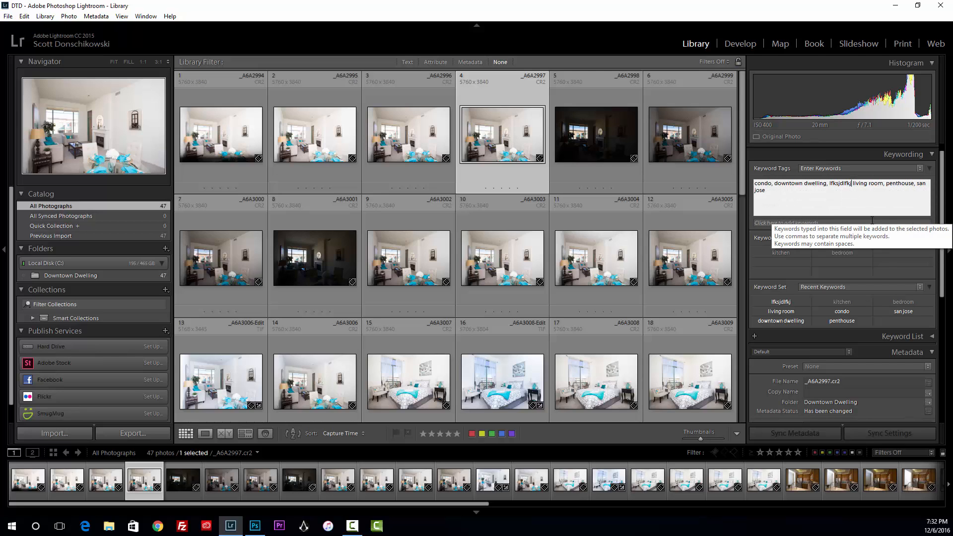
key("BackSpace")
key("BackSpace")
key("BackSpace")
key("BackSpace")
key("BackSpace")
key("BackSpace")
key("BackSpace")
key("BackSpace")
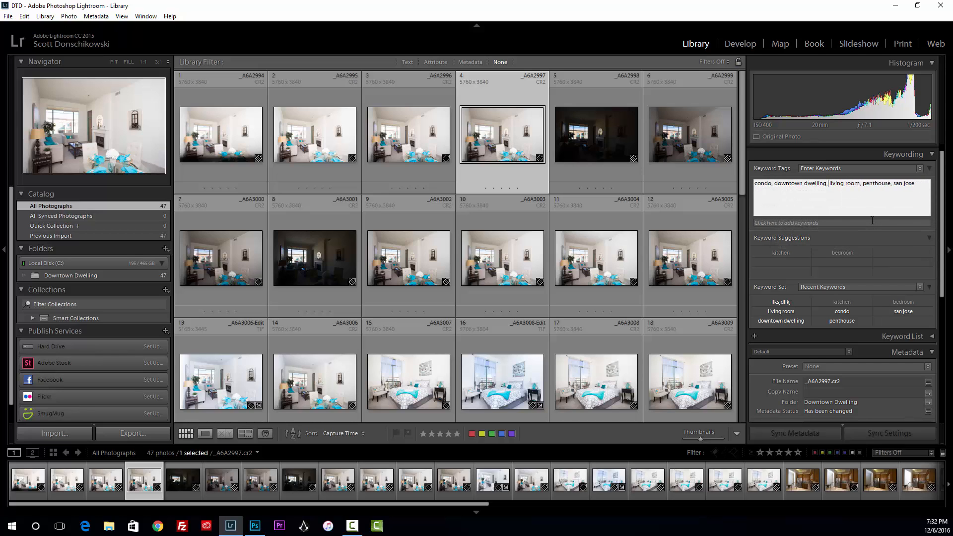
key("Return")
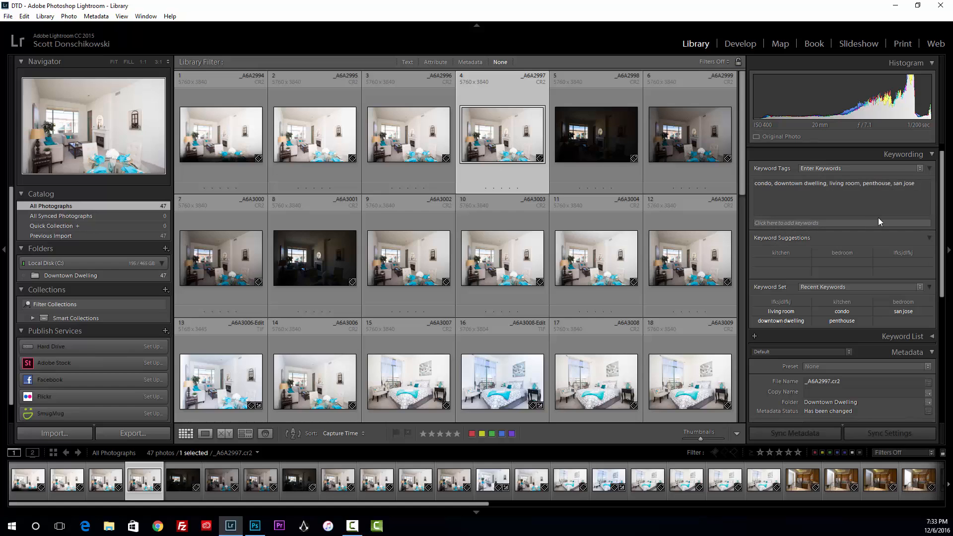
Append the test keyword okdsjflakj directly to the existing keyword tag list of photo _A6A2997
left_click(920, 187)
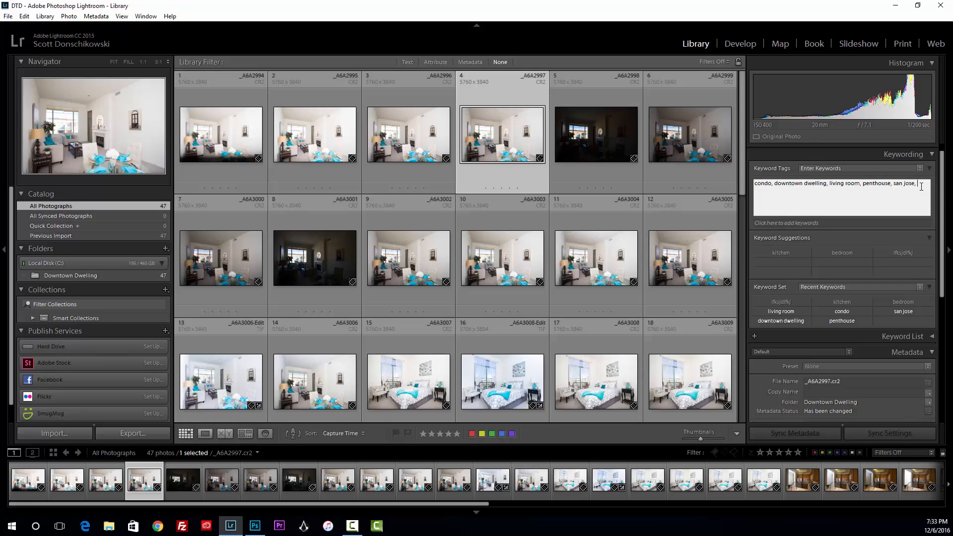
type("okdsjflakj")
key("Return")
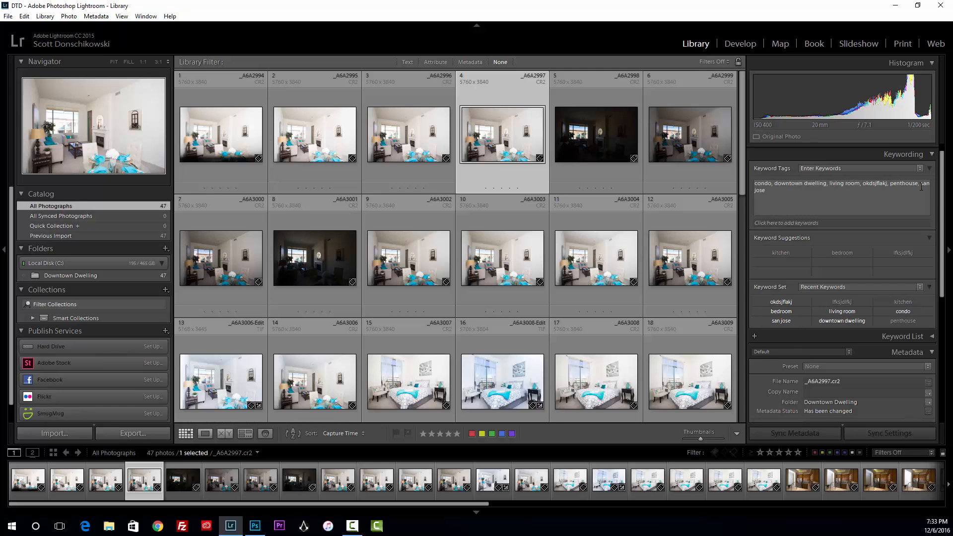
Remove the keyword okdsjflakj from the keyword tags of photo _A6A2997
left_click(888, 183)
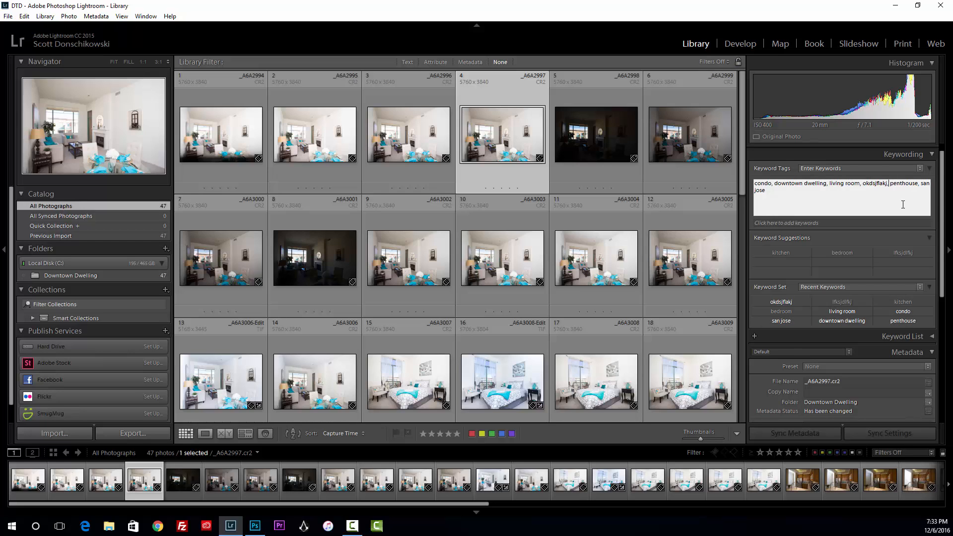
key("BackSpace")
key("BackSpace")
key("BackSpace")
key("BackSpace")
key("BackSpace")
key("BackSpace")
key("BackSpace")
key("BackSpace")
key("BackSpace")
key("BackSpace")
key("BackSpace")
key("BackSpace")
key("Return")
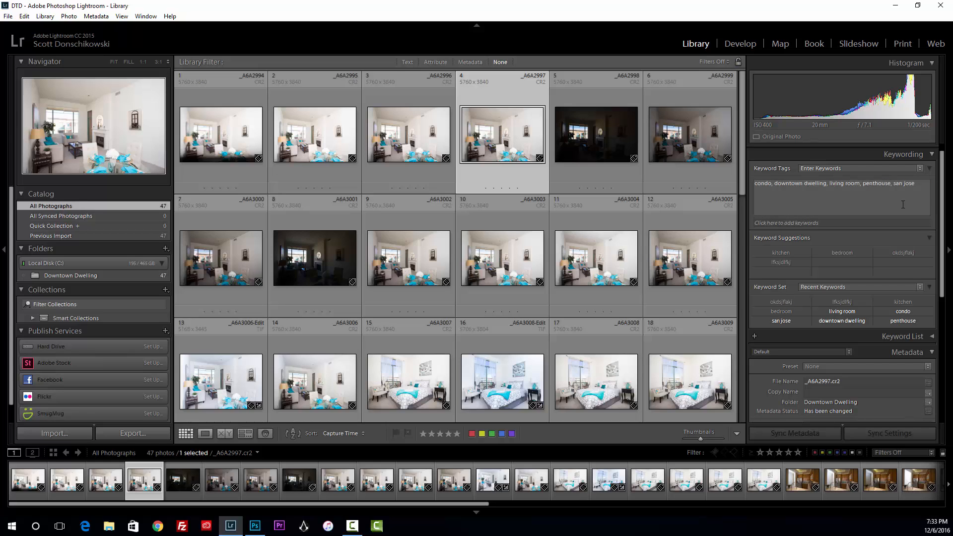
left_click(854, 205)
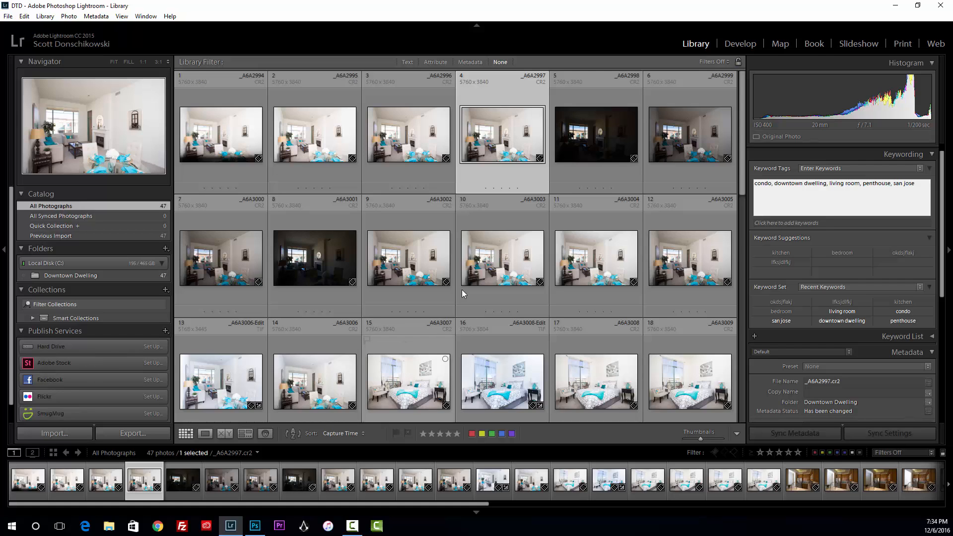
Hide and reshow the toolbar beneath the photo grid, and examine which contents it can display
left_click(499, 129)
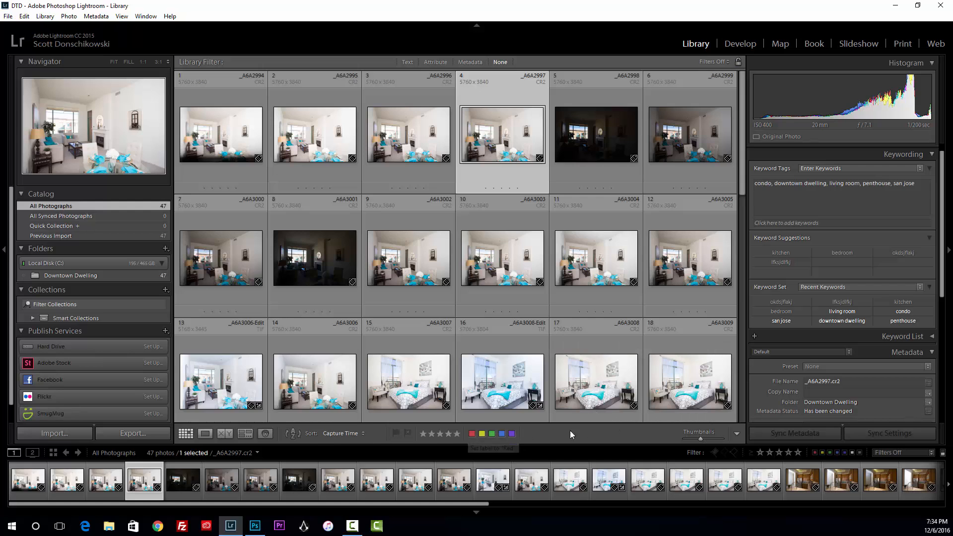
key("t")
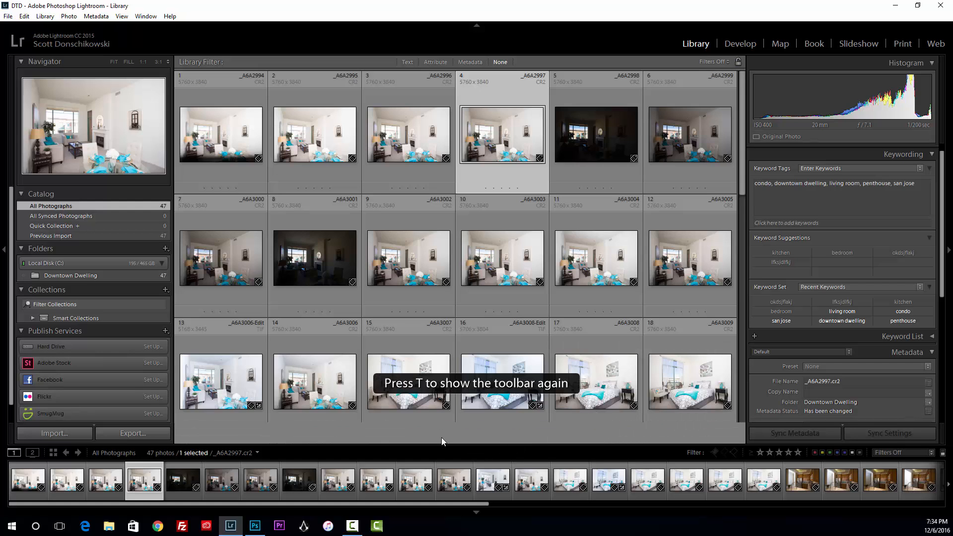
key("t")
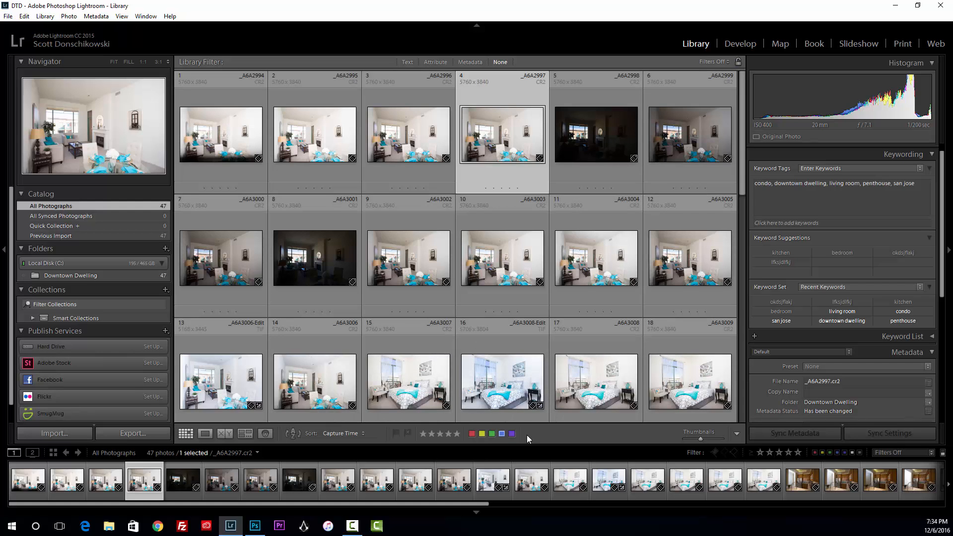
key("t")
key("t")
left_click(736, 433)
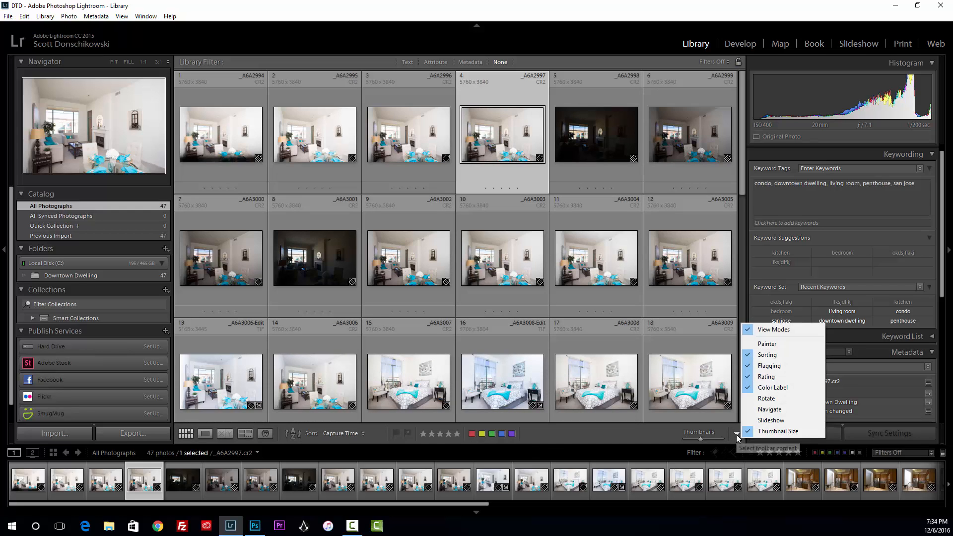
left_click(553, 432)
Add the Color Label controls to the Loupe view toolbar for photo _A6A2997, and return to the grid
key("e")
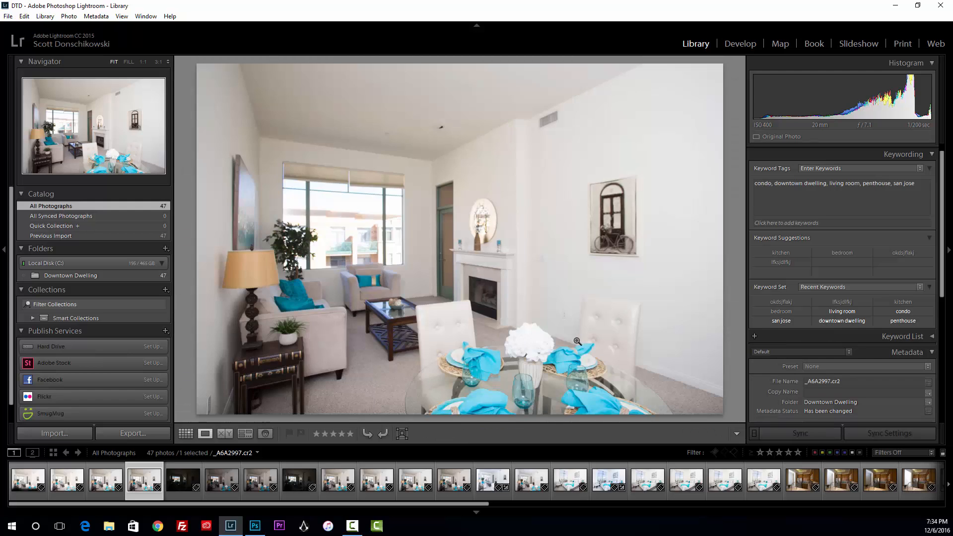
left_click(735, 434)
left_click(775, 367)
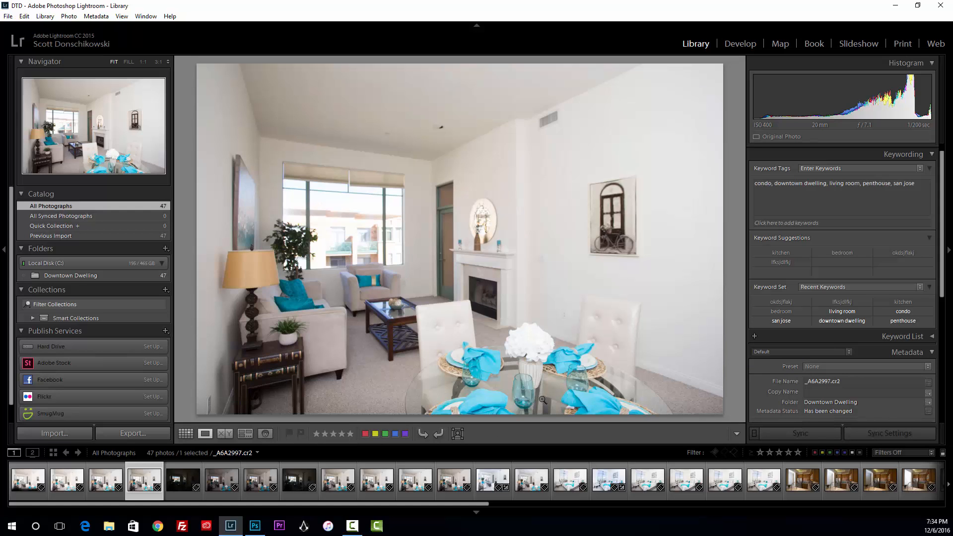
key("g")
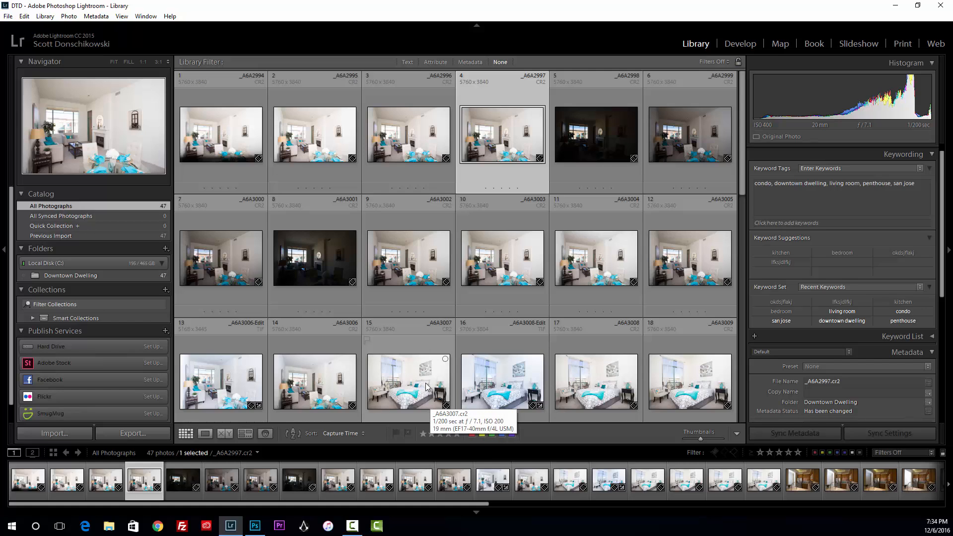
View photo _A6A2996 enlarged, return to the grid, and try the pick and reject flags on it before removing its flag
double_click(393, 151)
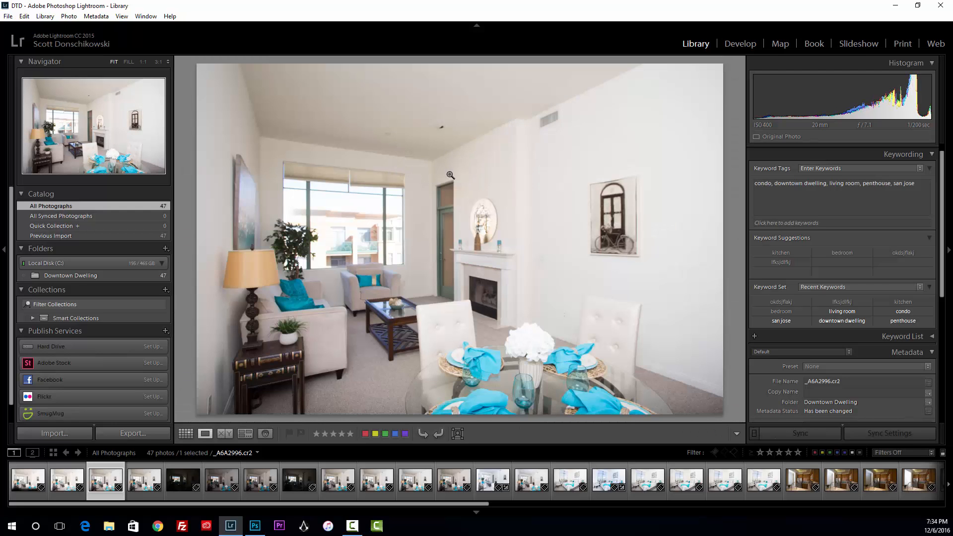
key("g")
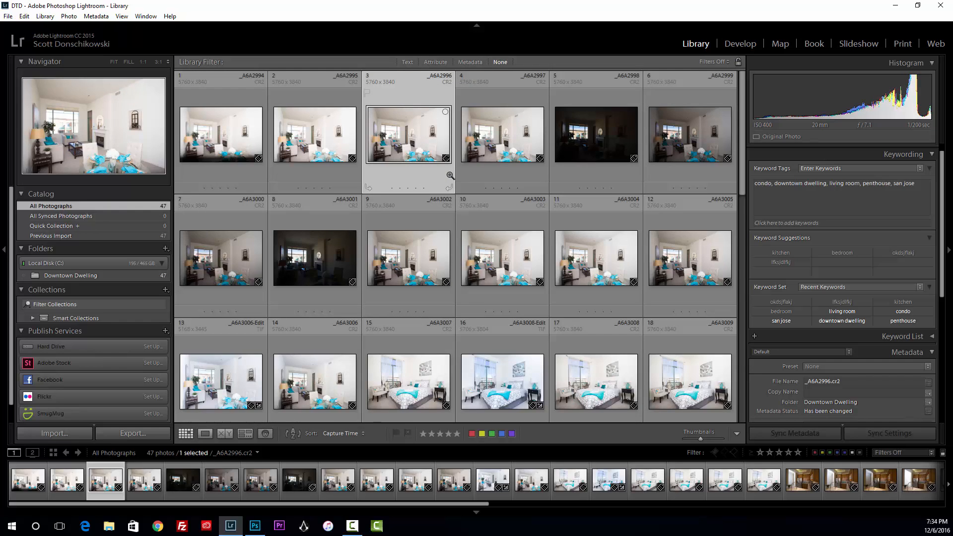
key("p")
key("x")
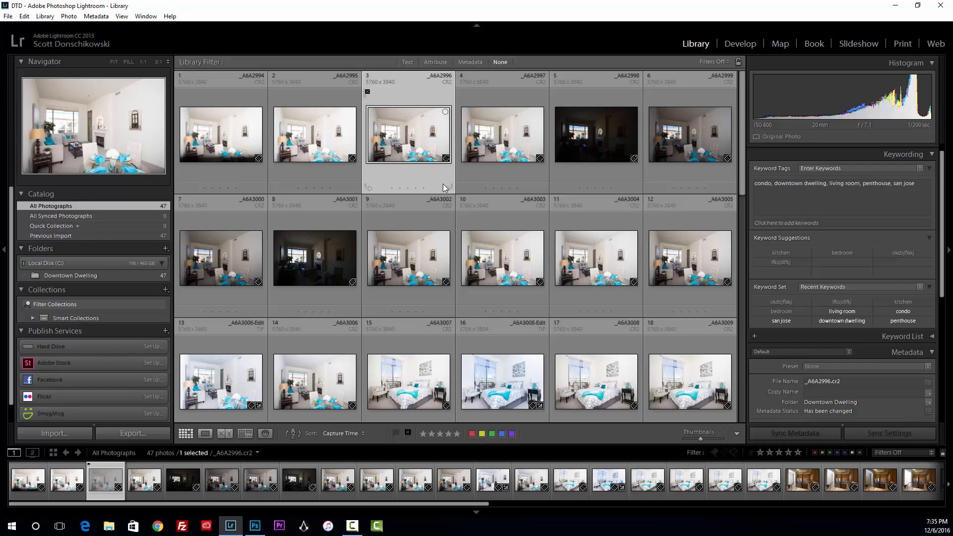
key("u")
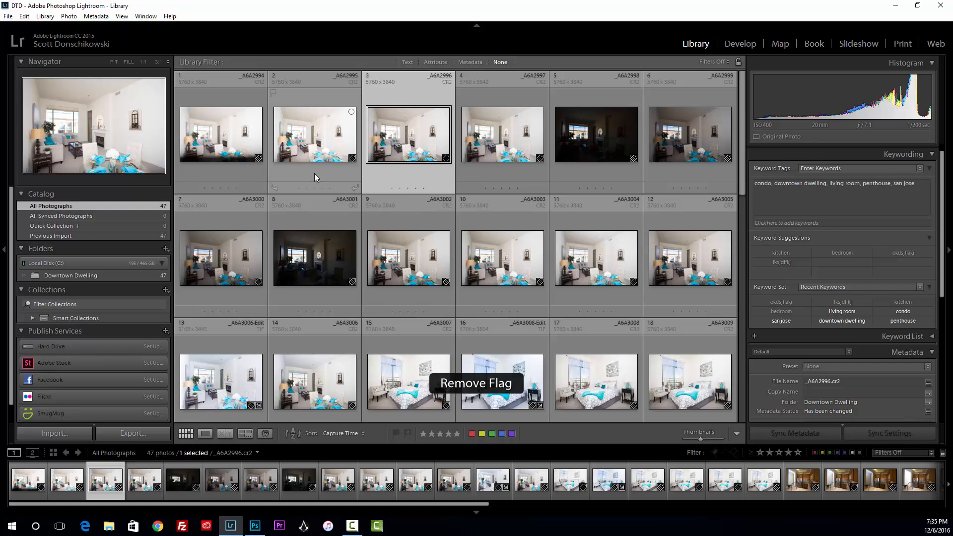
Open the first photo, _A6A2994, in Loupe view, browse through the following living room shots, and return to it
double_click(240, 145)
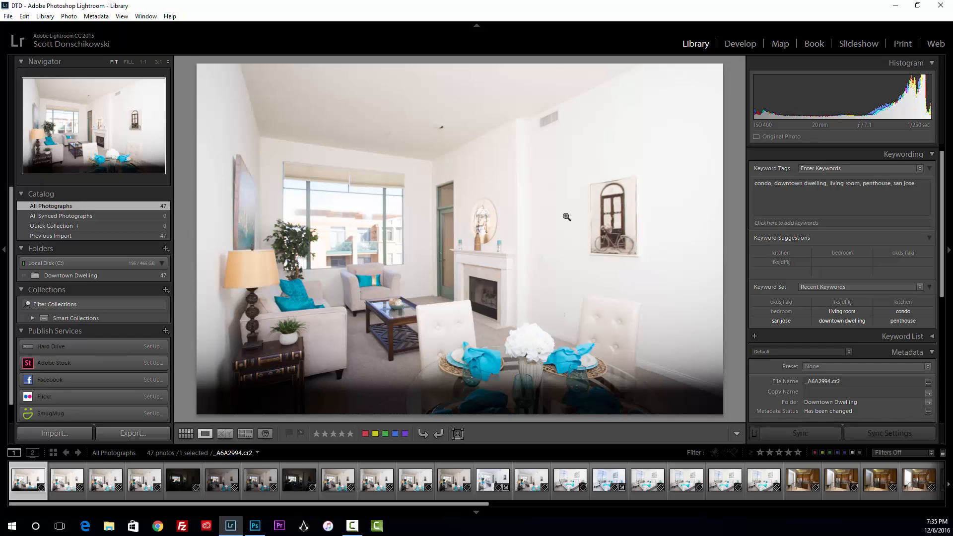
key("Right")
key("Right")
key("Right")
key("Right")
key("Right")
key("Right")
key("Right")
key("Right")
key("Right")
key("Right")
key("Right")
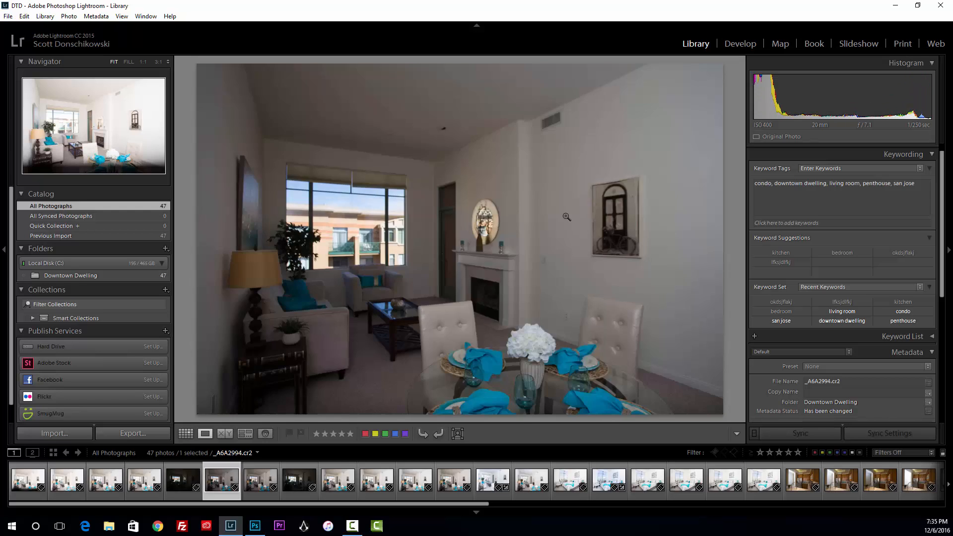
key("Right")
key("Right")
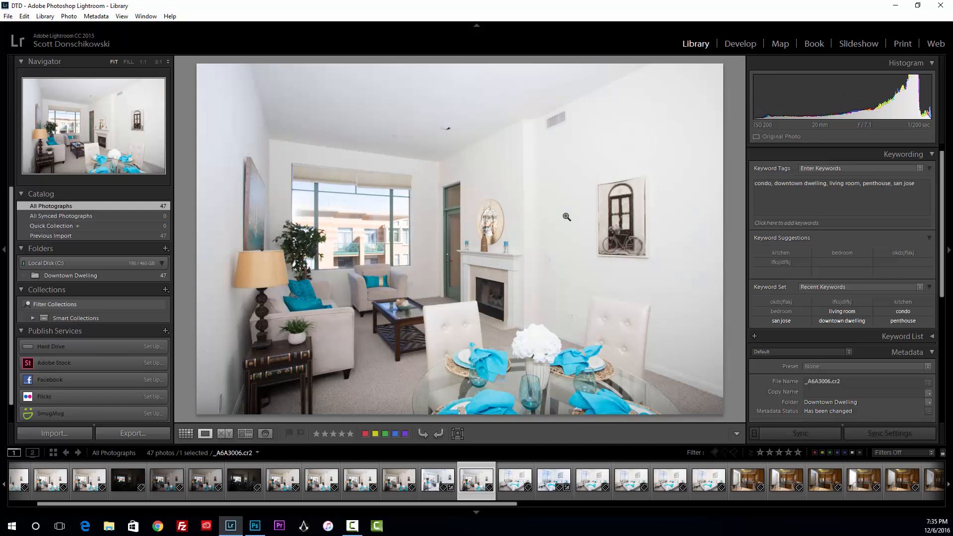
key("Home")
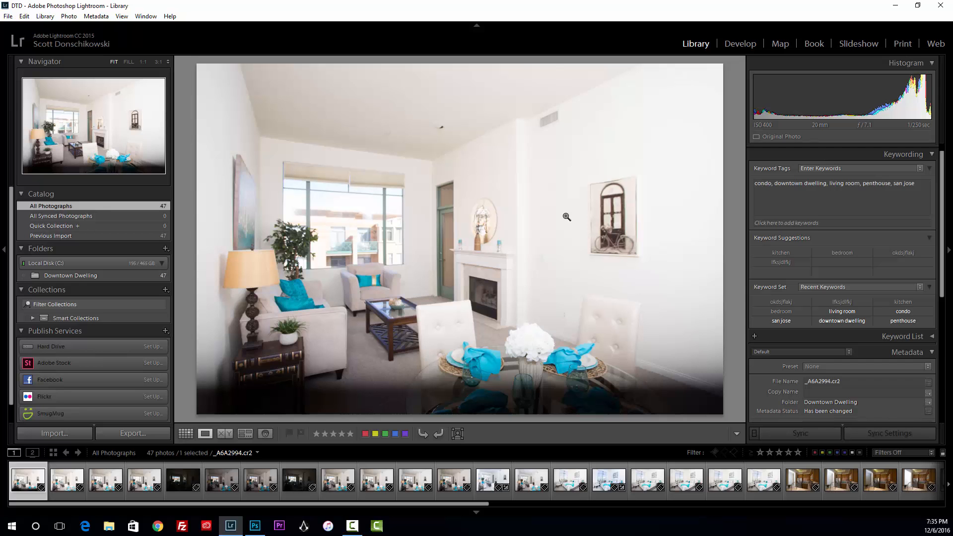
Try the pick and reject flags on photo _A6A2994, and remove its flag
key("Right")
key("Left")
key("p")
key("x")
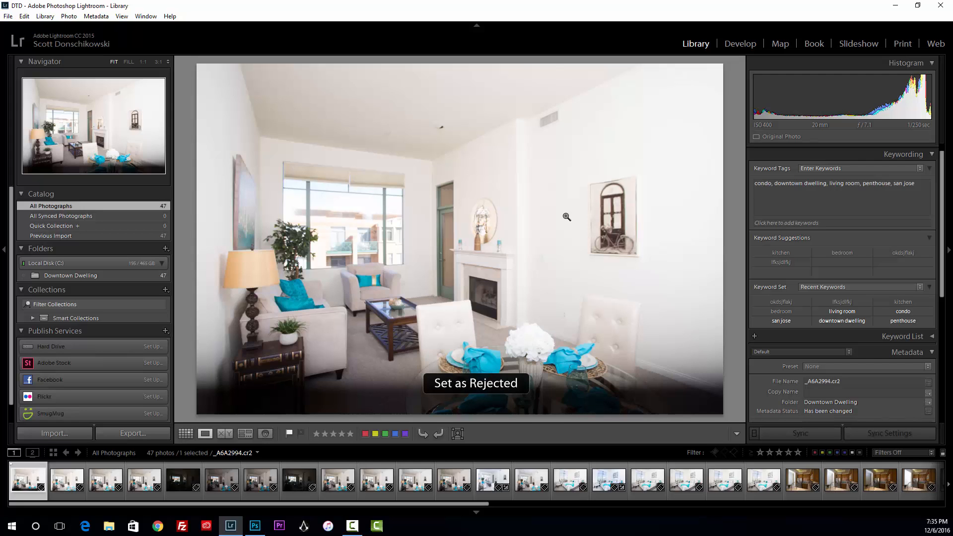
key("u")
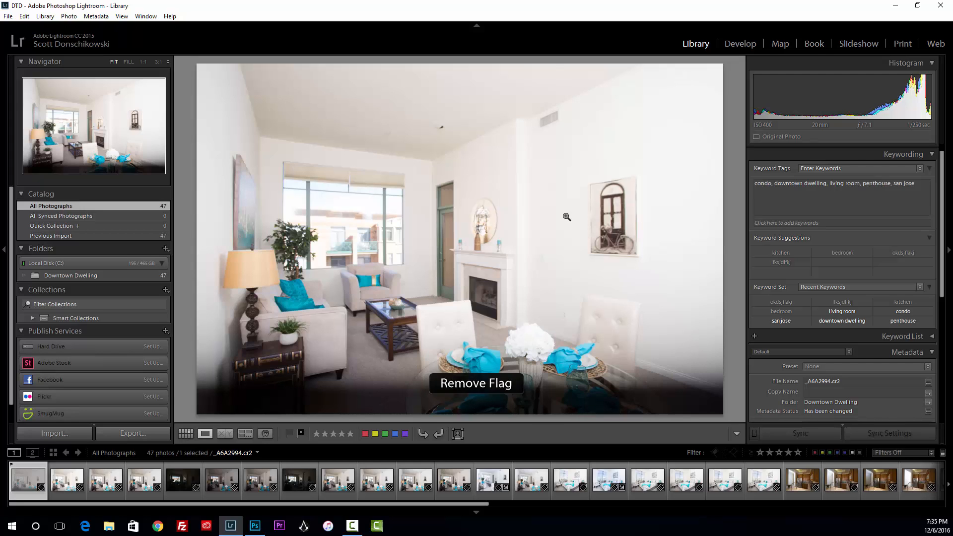
Flag photo _A6A2994 as rejected, and flag _A6A2995, _A6A2996 and _A6A2997 as picks
key("x")
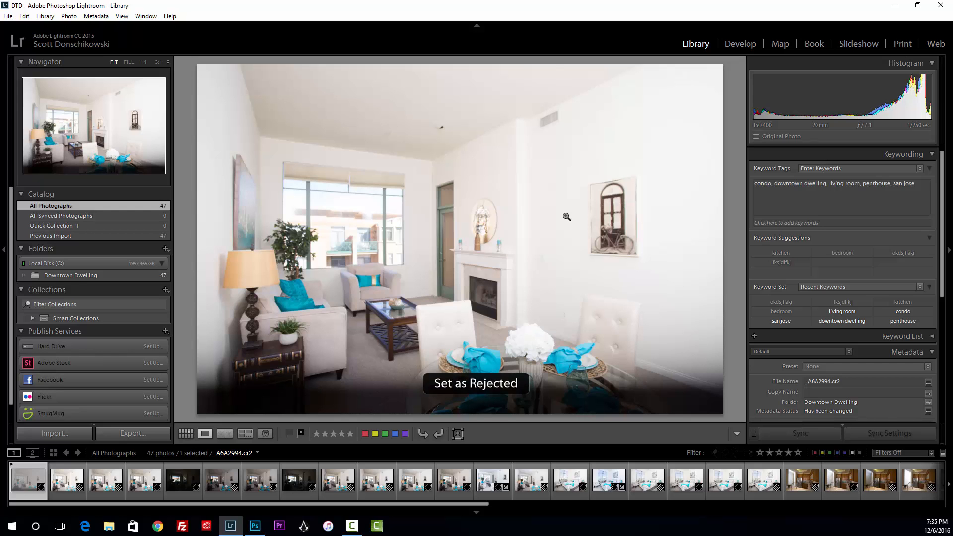
key("Right")
key("p")
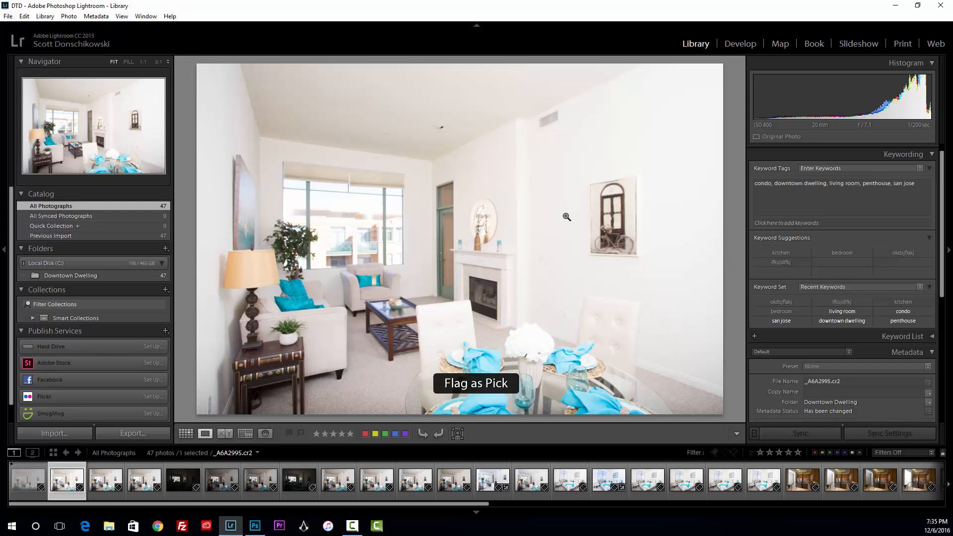
key("Right")
key("p")
key("Right")
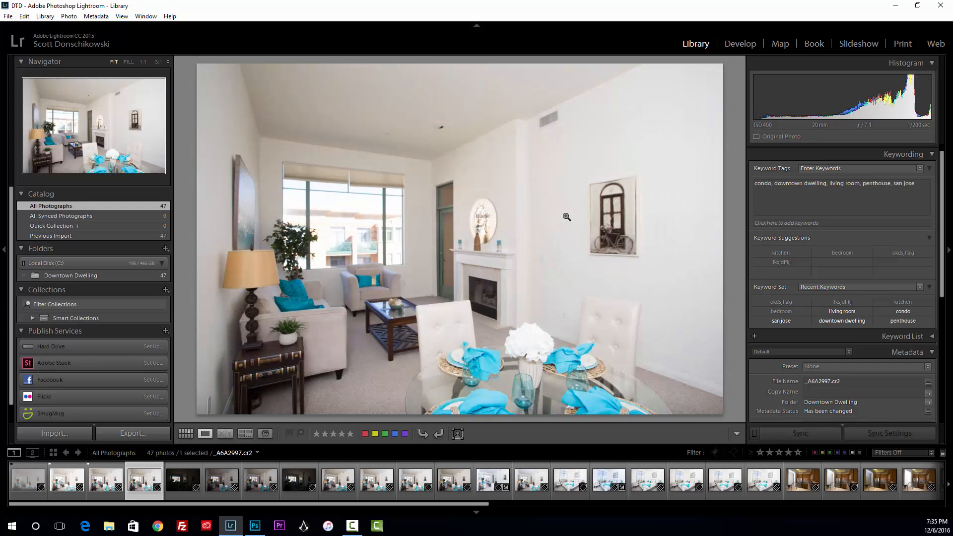
key("p")
Flag the four photos _A6A2998, _A6A2999, _A6A3000 and _A6A3001 as rejected, and return to the grid
key("Right")
key("x")
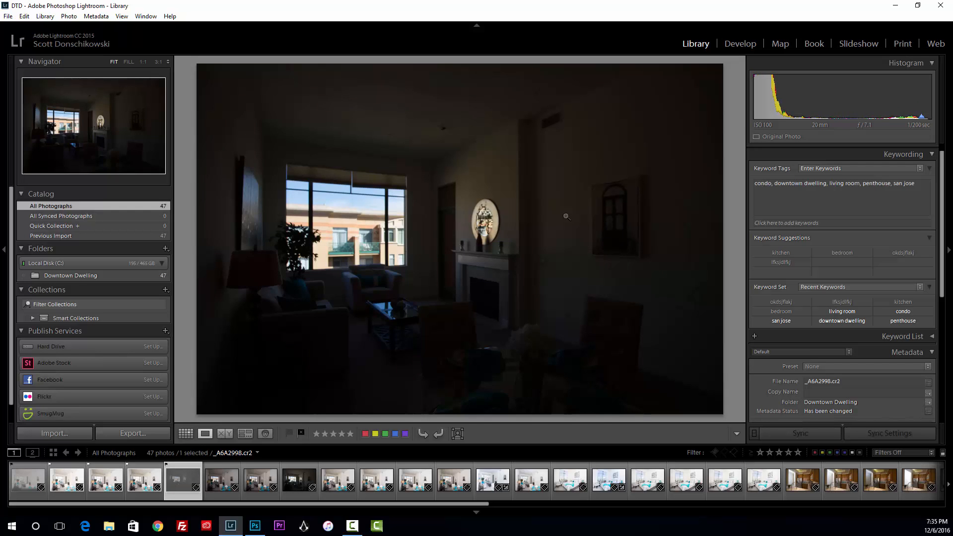
key("Right")
key("x")
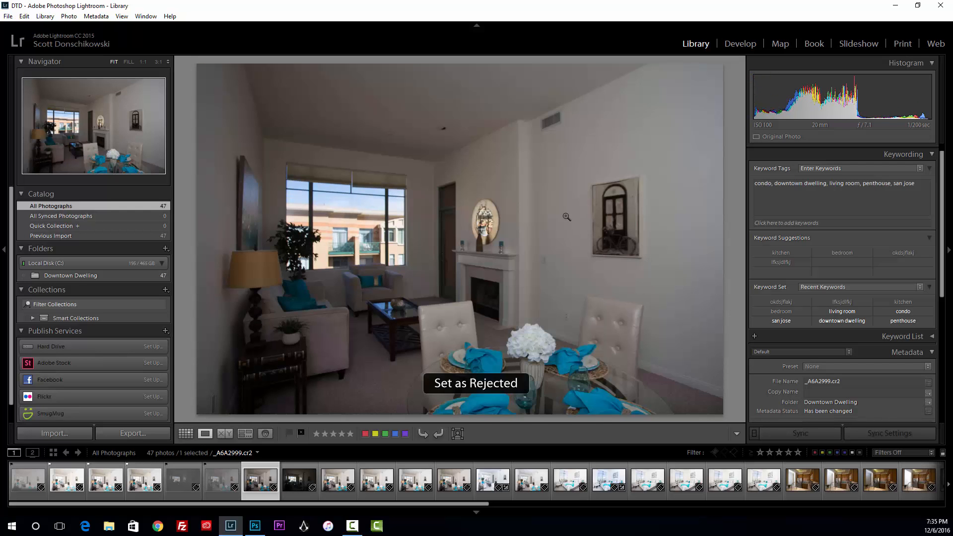
key("Right")
key("x")
key("Right")
key("x")
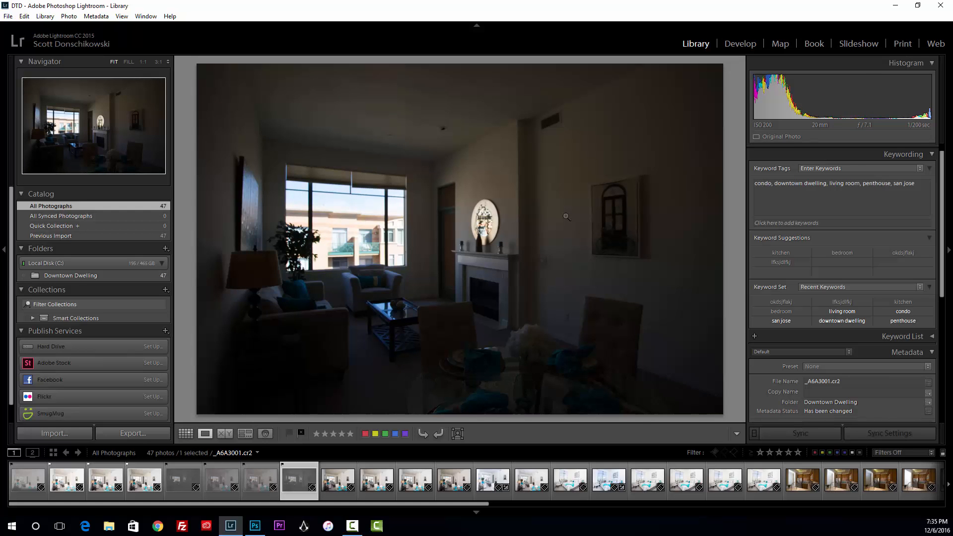
key("g")
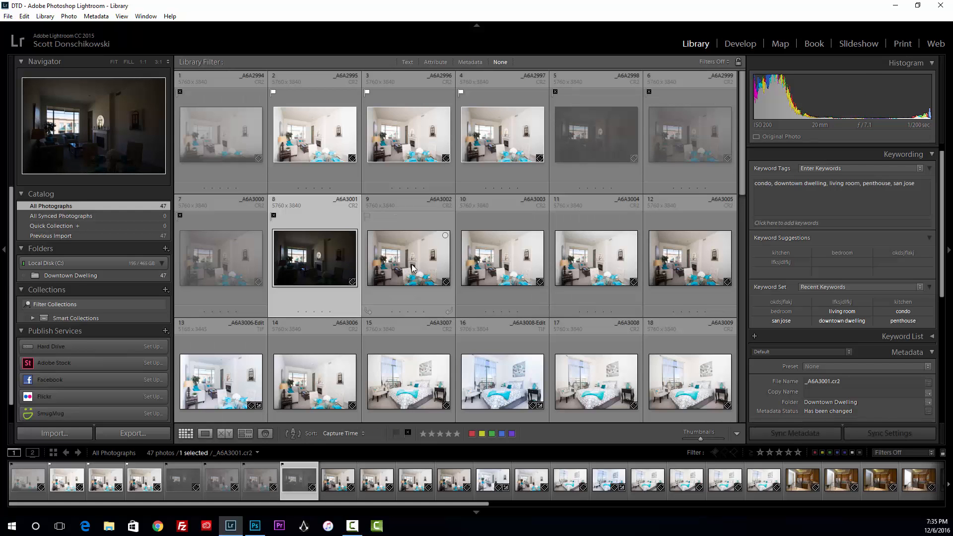
Start deleting only the rejected photo _A6A3001, and cancel without removing it from disk or Lightroom
left_click(411, 268)
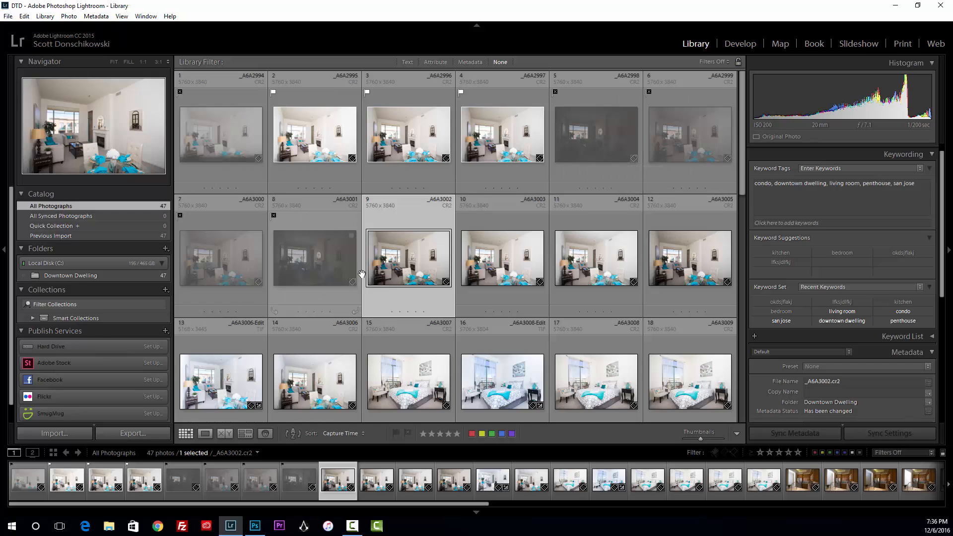
left_click(501, 257)
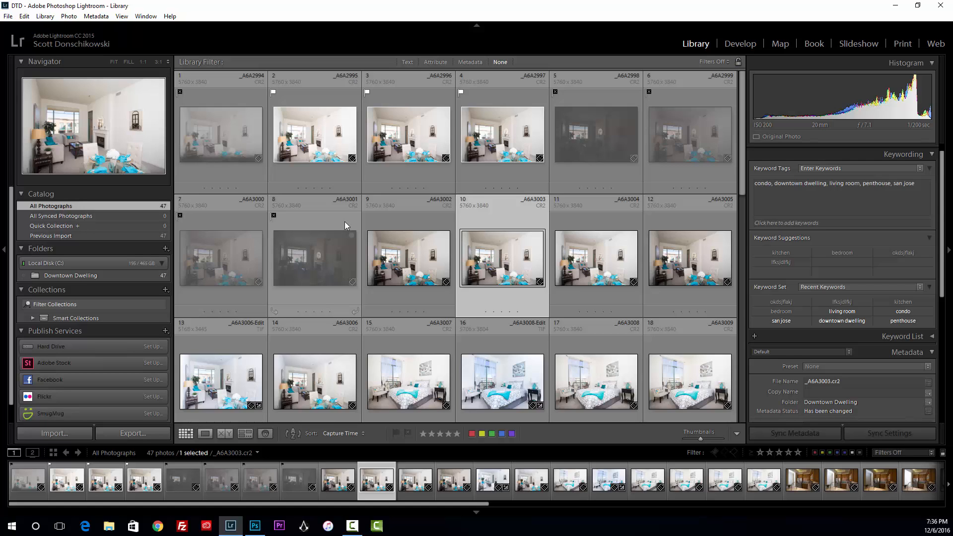
left_click(343, 237)
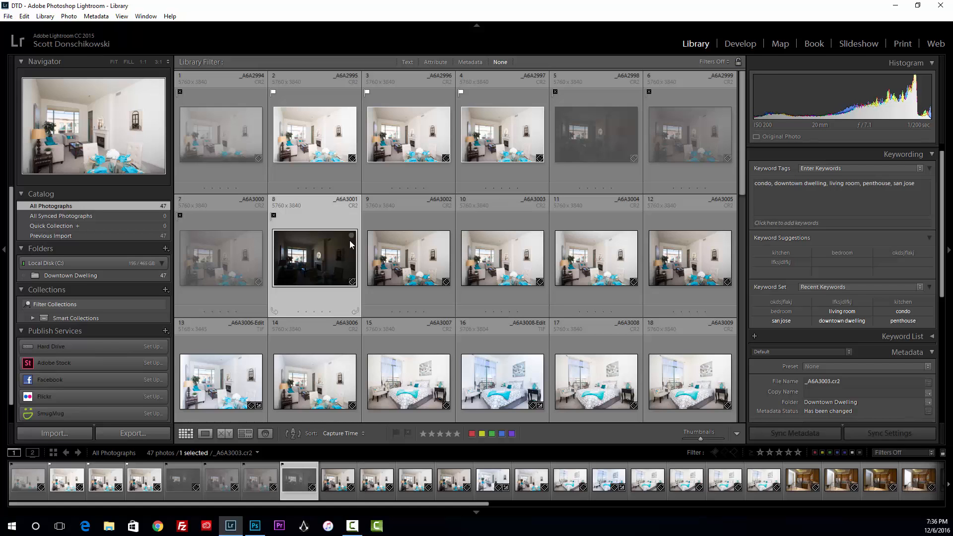
key("Delete")
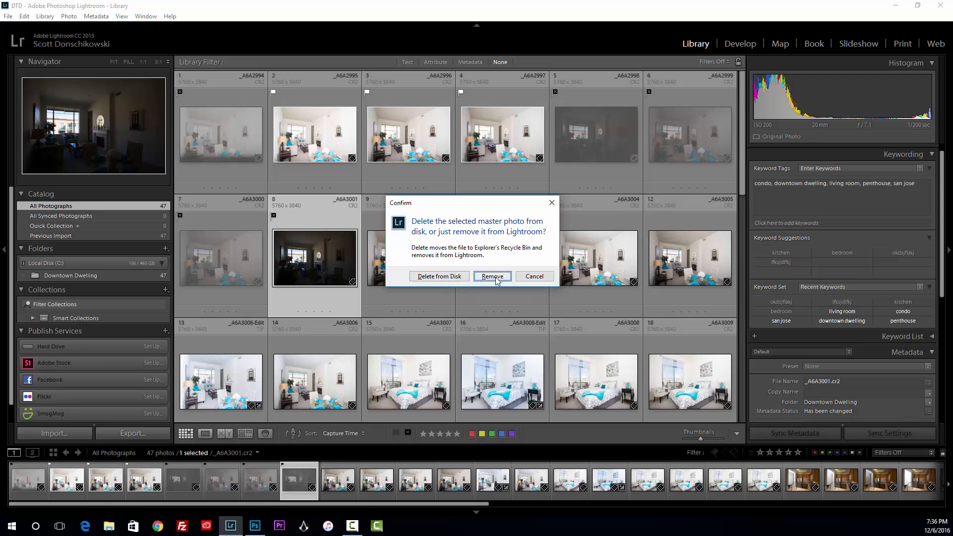
left_click(534, 276)
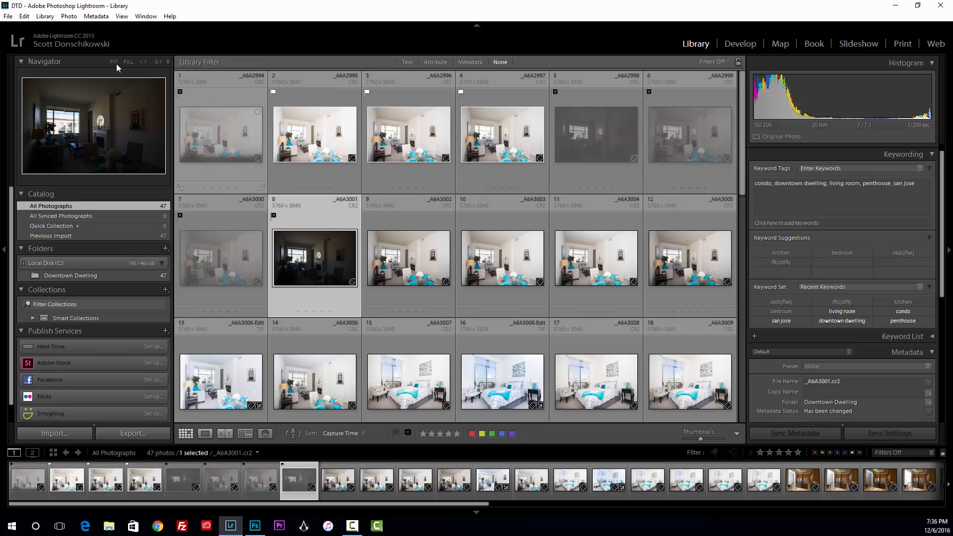
Start the Delete Rejected Photos command for all rejected shots, cancel it, and select photo _A6A3002 in the grid
left_click(72, 17)
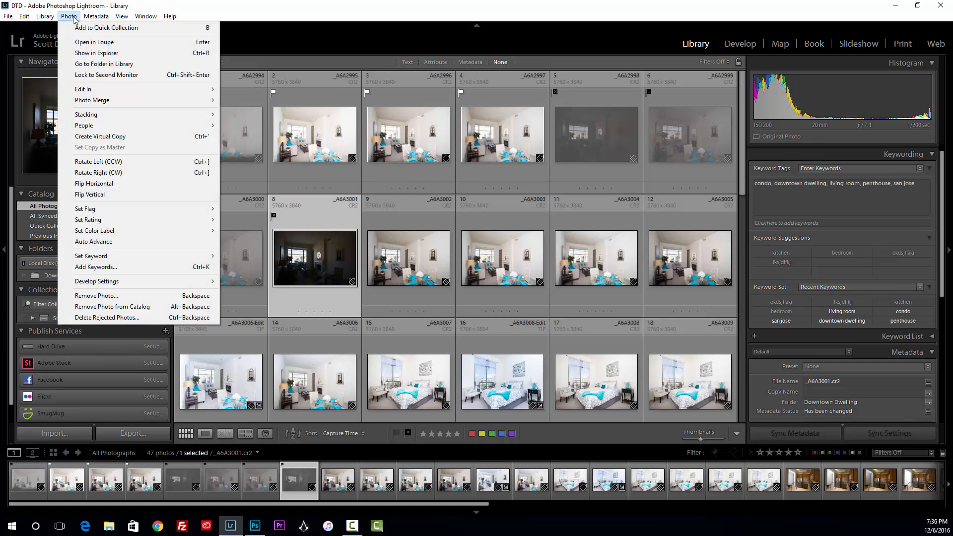
left_click(137, 319)
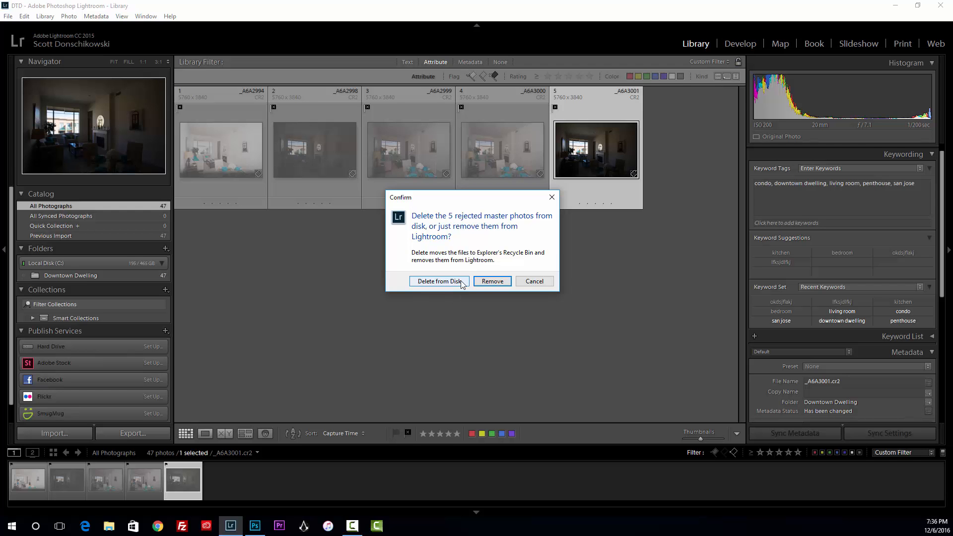
left_click(533, 281)
key("x")
left_click(399, 256)
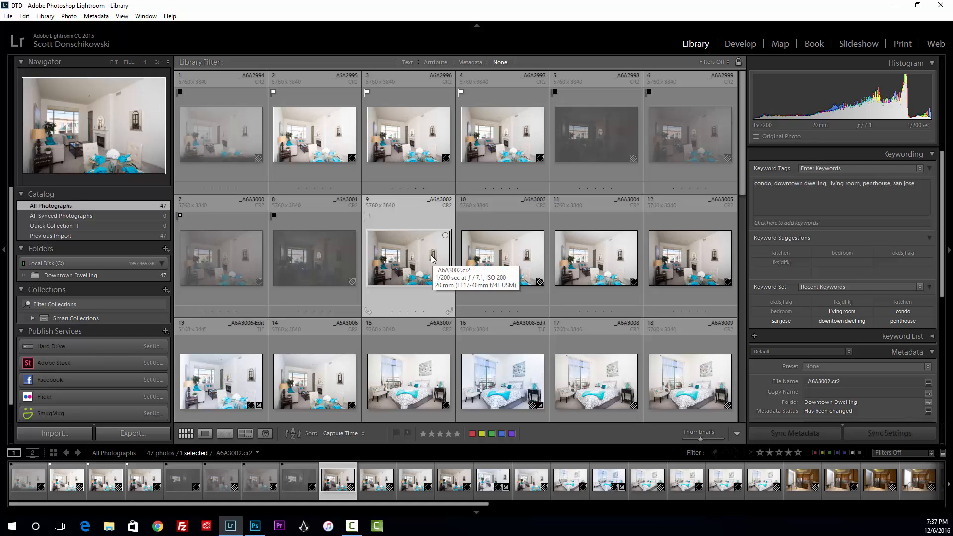
Open photo _A6A2994 in Loupe view and raise its star rating one star at a time up to five
double_click(221, 145)
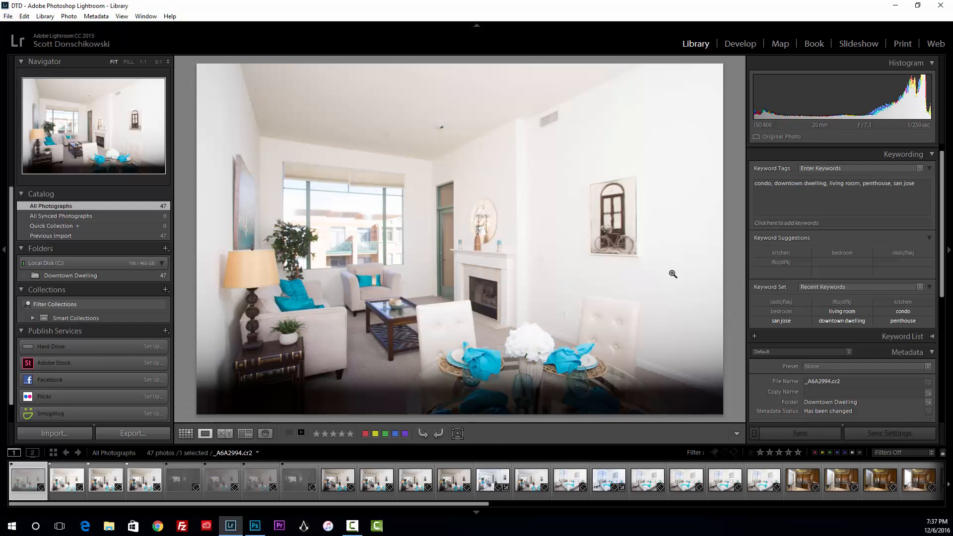
key("1")
key("2")
key("3")
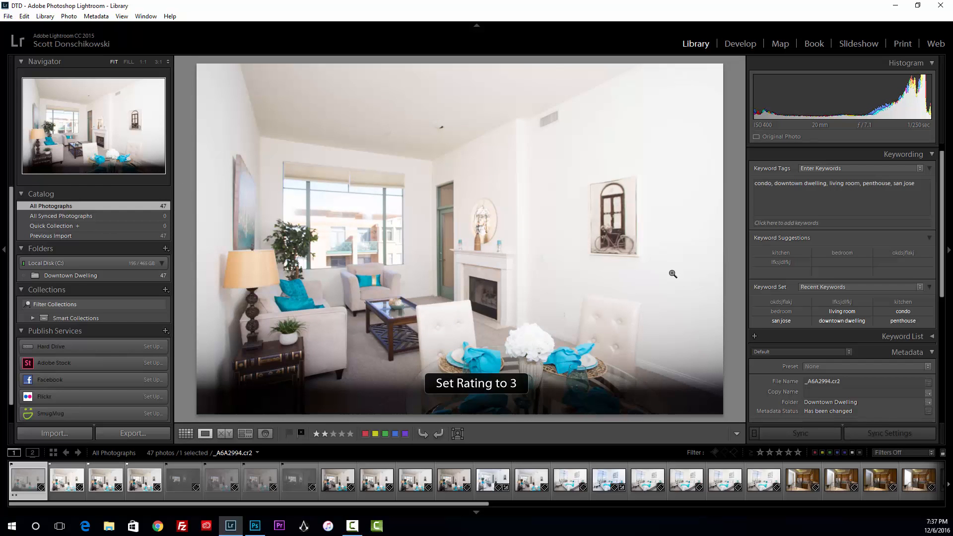
key("4")
key("5")
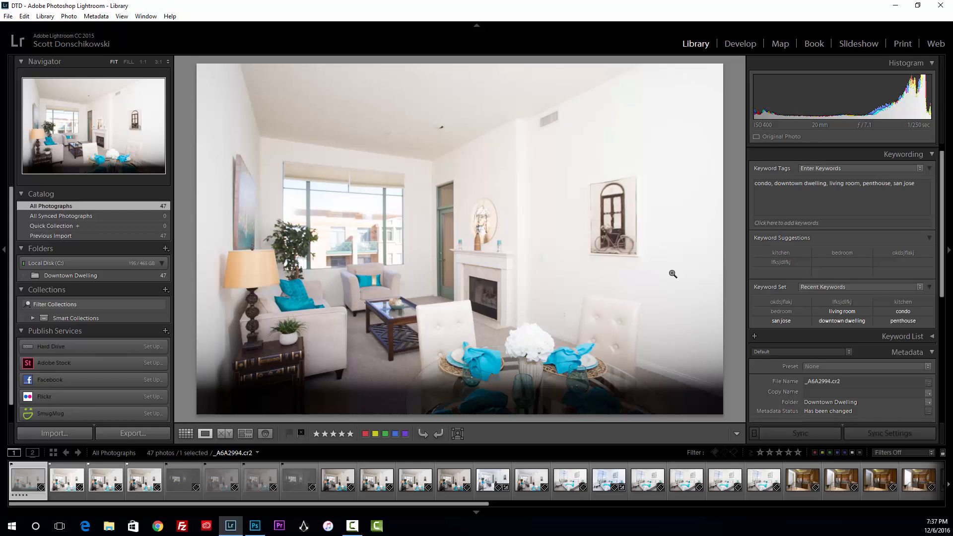
Rate the living room photos from _A6A2995 through _A6A2999 one after another with one to three stars
key("Right")
key("2")
key("Right")
key("3")
key("Right")
key("Right")
key("3")
key("Right")
key("1")
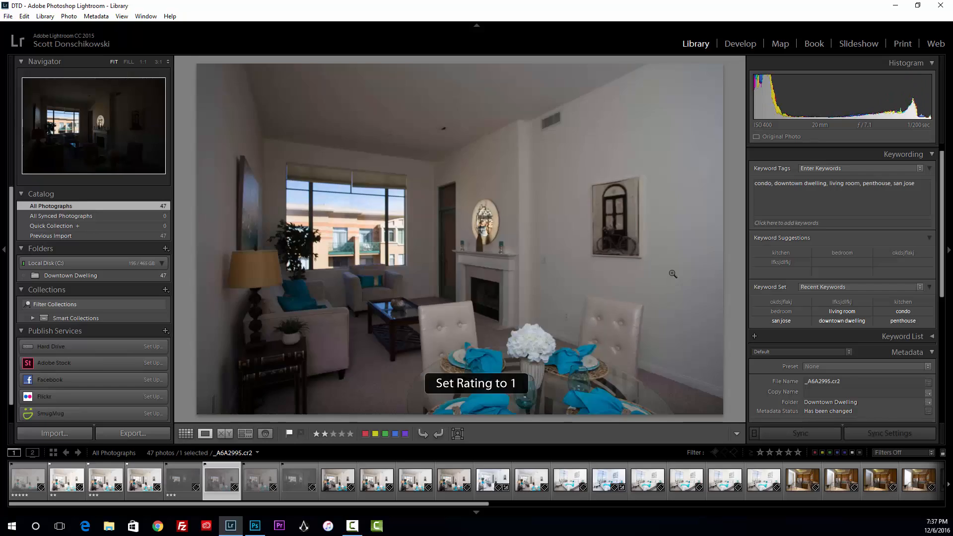
Rate the remaining living room photos through _A6A3006 one by one with two or three stars
key("3")
key("2")
key("2")
key("3")
key("3")
key("3")
key("2")
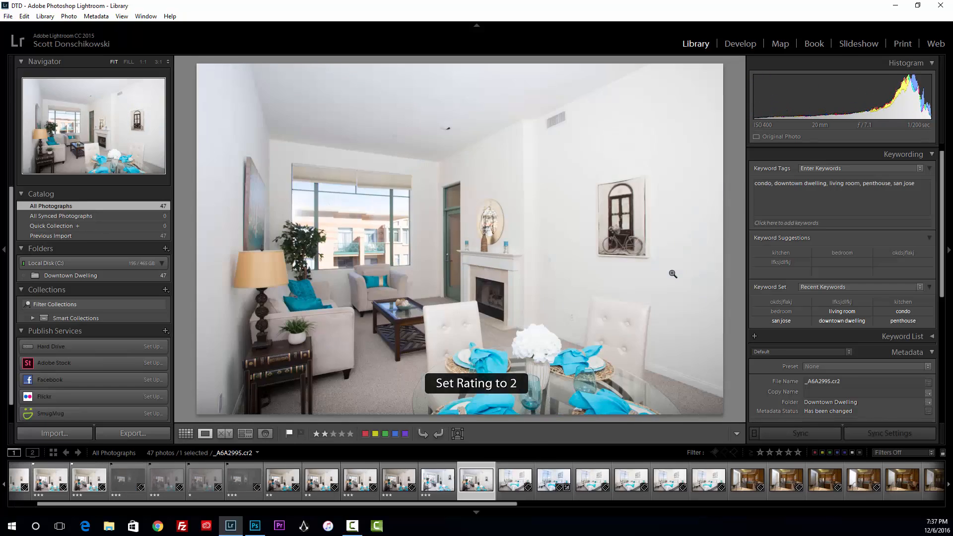
Rate the bedroom photos and the first kitchen photos through _A6A3014 with one to three stars each
key("3")
key("1")
key("1")
key("Right")
key("3")
key("1")
key("Right")
key("3")
key("2")
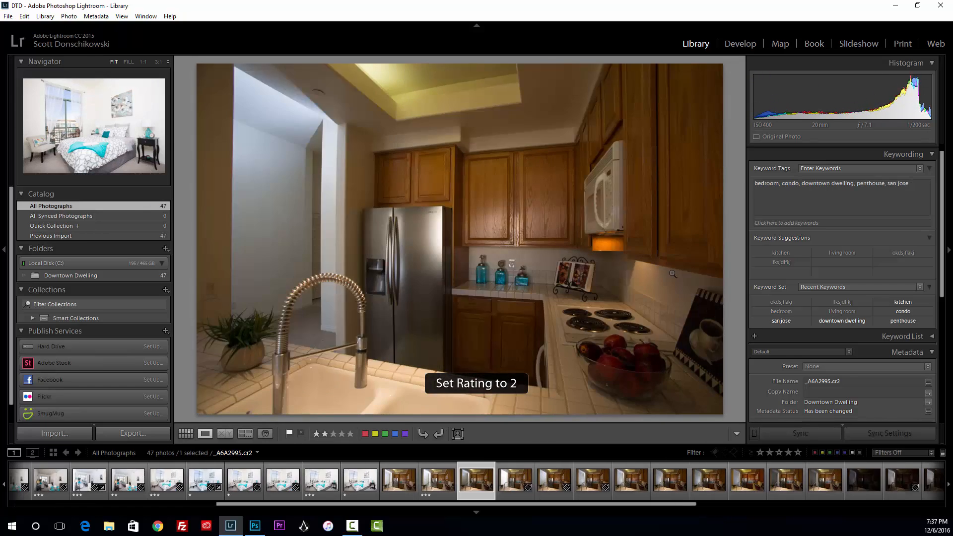
Continue rating the warm-lit kitchen photos from _A6A3015 through _A6A3022 with one to three stars
key("2")
key("3")
key("3")
key("3")
key("3")
key("3")
key("2")
key("1")
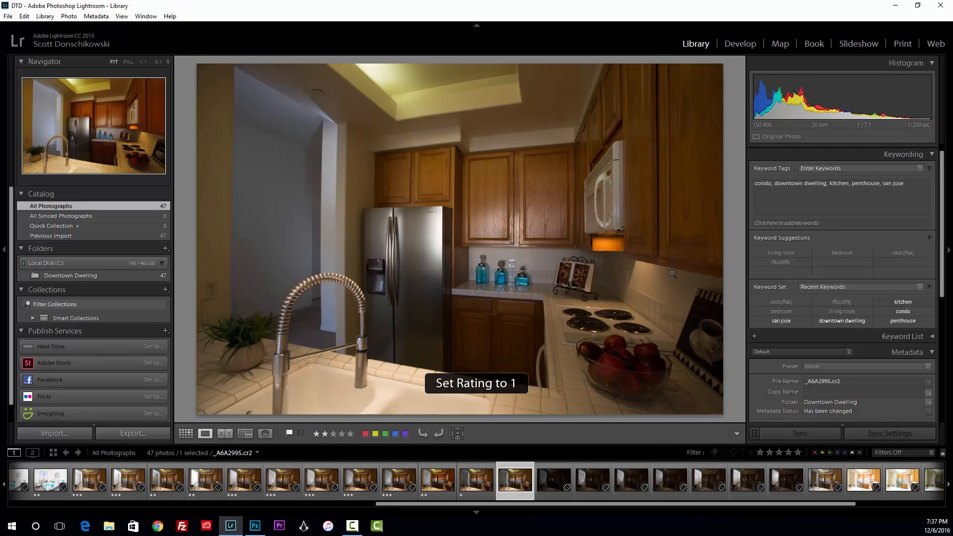
Rate the kitchen photos from _A6A3023 through _A6A3035 with one to four stars and return to the grid
key("4")
key("3")
key("2")
key("3")
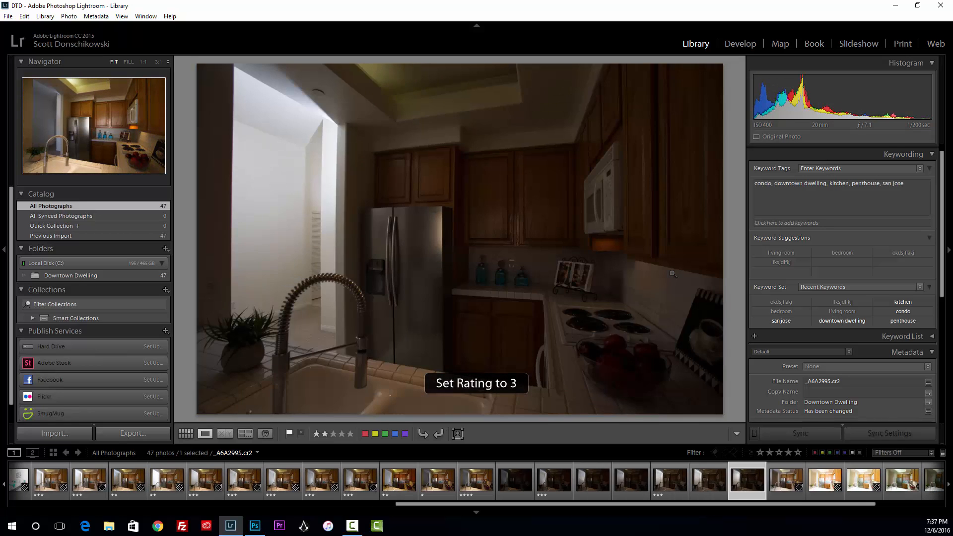
key("3")
key("Right")
key("2")
key("Right")
key("3")
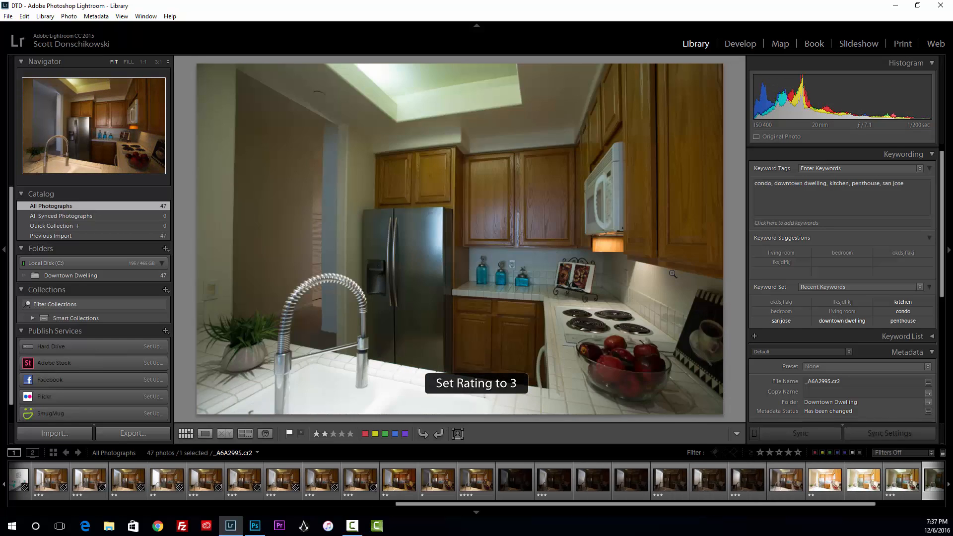
key("g")
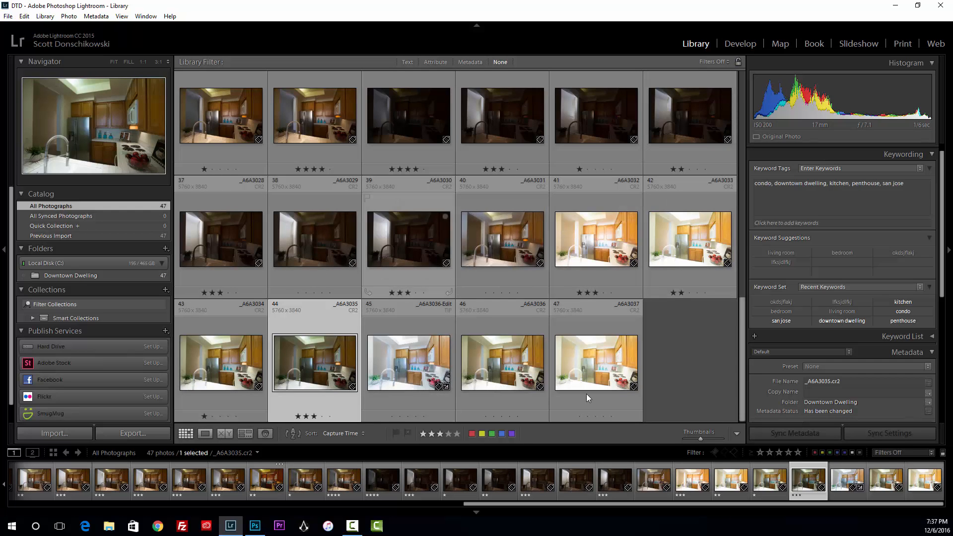
Look over the star ratings across the grid and view bedroom photo _A6A3008 in Loupe view
scroll(424, 212, "up", 2)
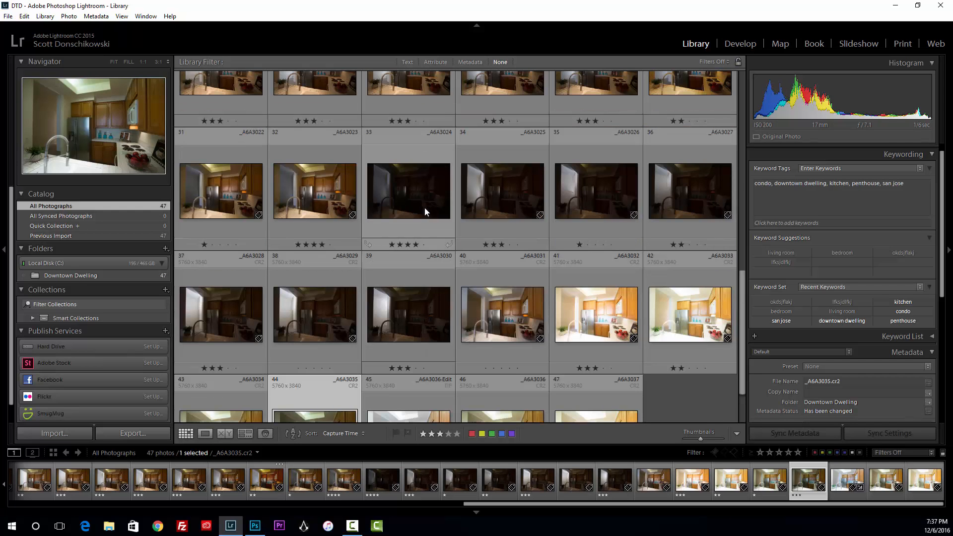
scroll(526, 248, "up", 2)
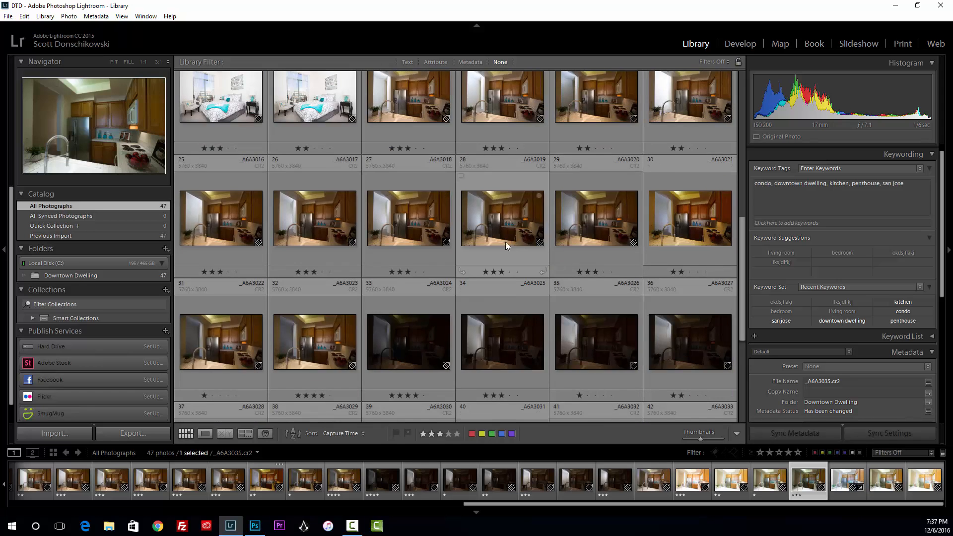
scroll(499, 234, "up", 8)
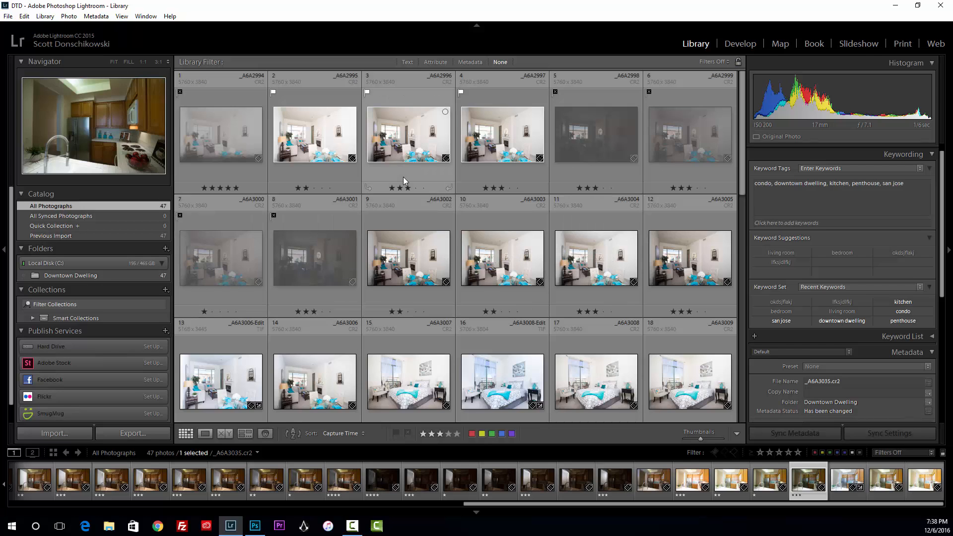
scroll(441, 191, "down", 3)
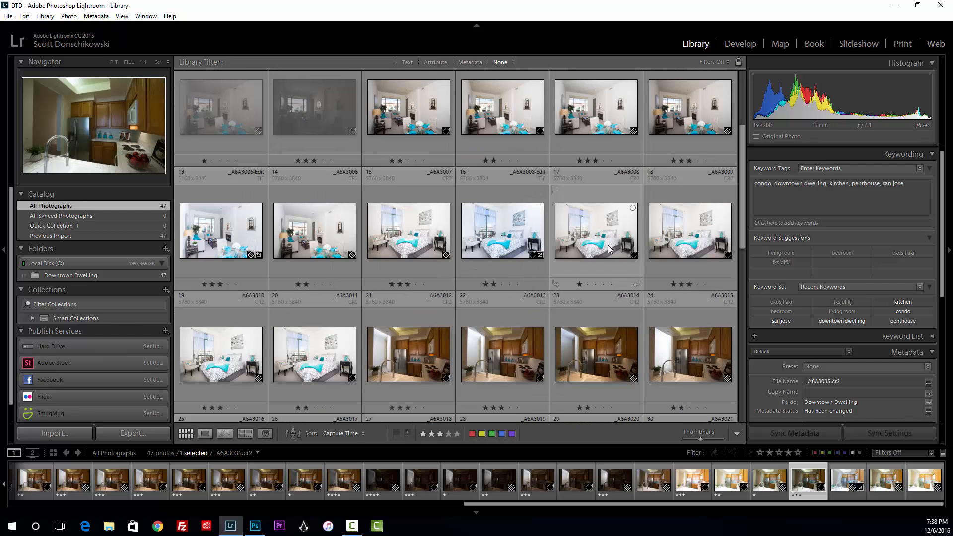
double_click(556, 285)
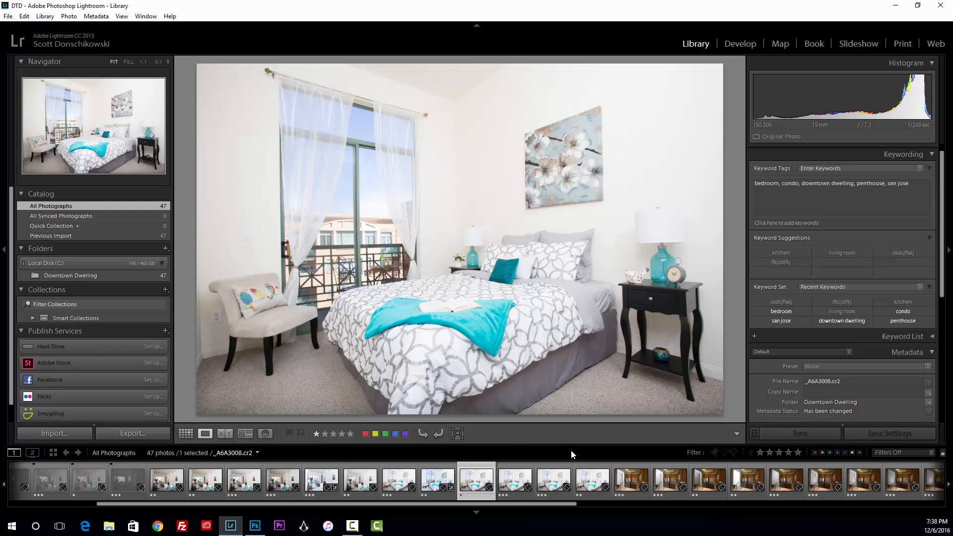
key("g")
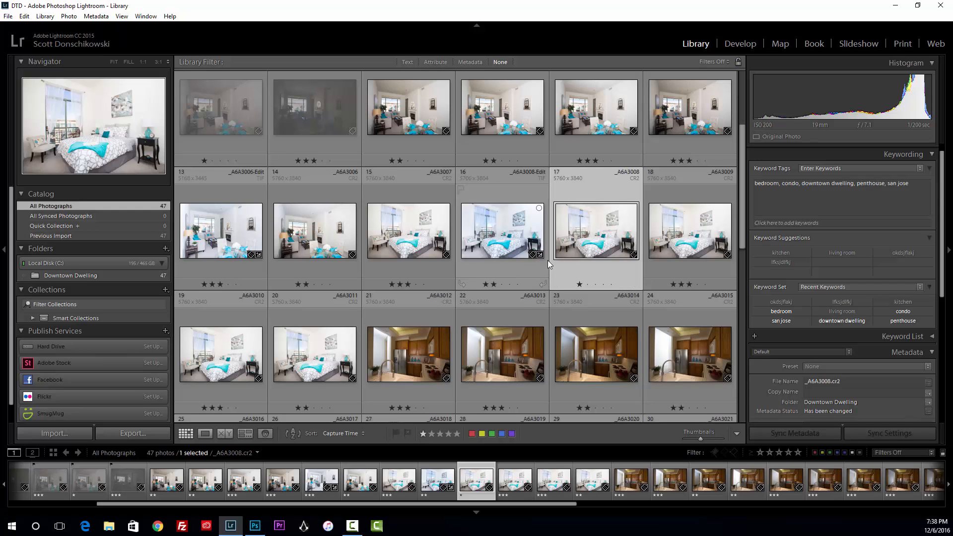
scroll(546, 260, "up", 3)
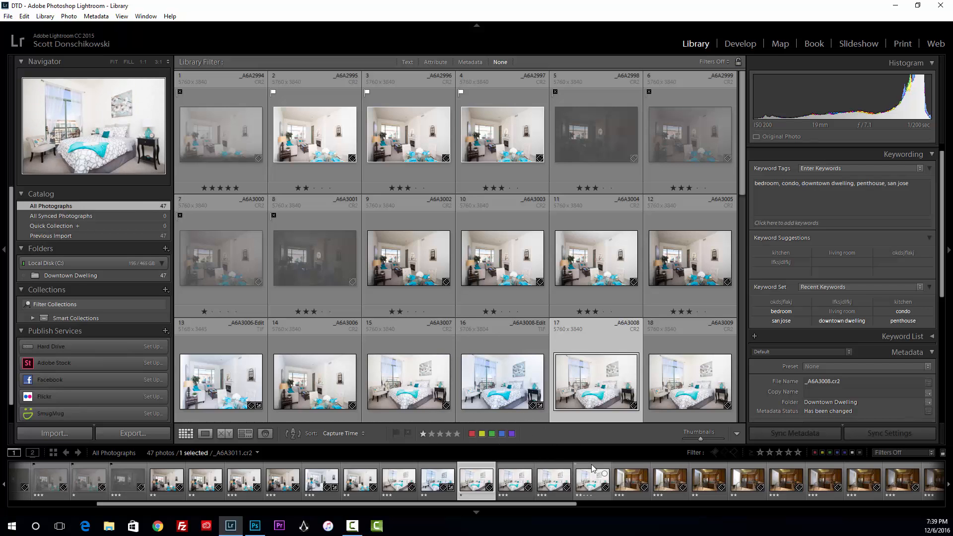
Set the rating of photo _A6A3008 to three stars and give it the red color label
key("2")
key("3")
key("6")
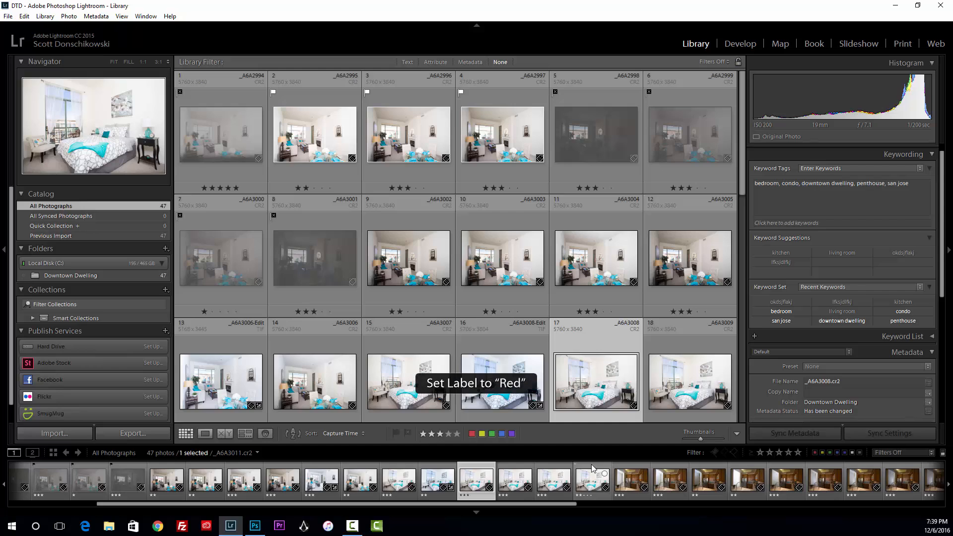
Step the star rating of photo _A6A3008 up from one star to five stars
key("4")
key("1")
key("2")
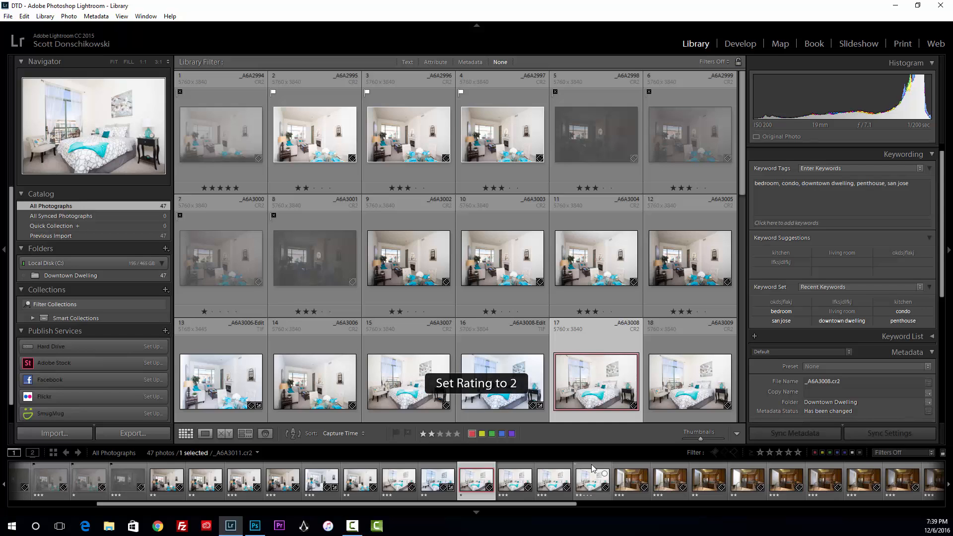
key("3")
key("4")
key("5")
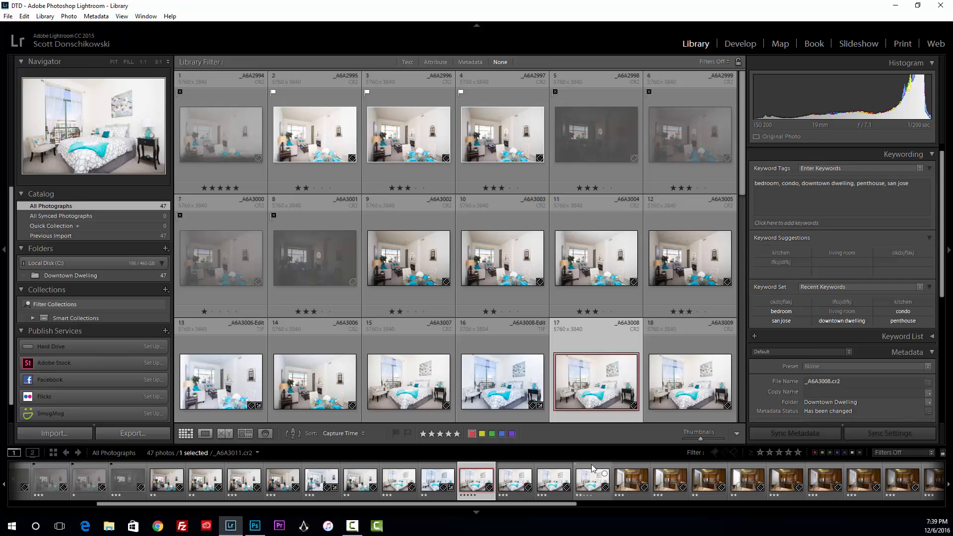
Remove the red label from photo _A6A3008, try the yellow, green and blue labels, and clear the label again
key("6")
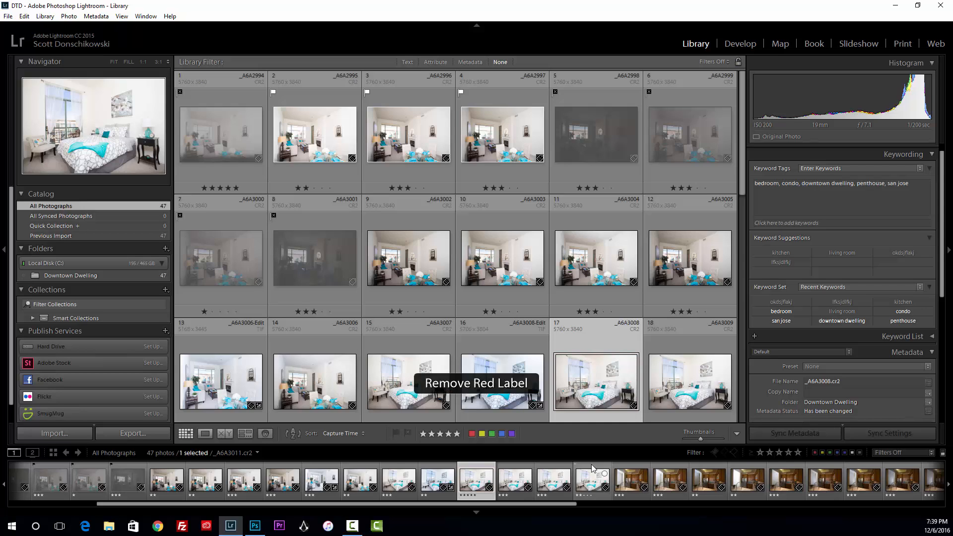
key("7")
key("8")
key("9")
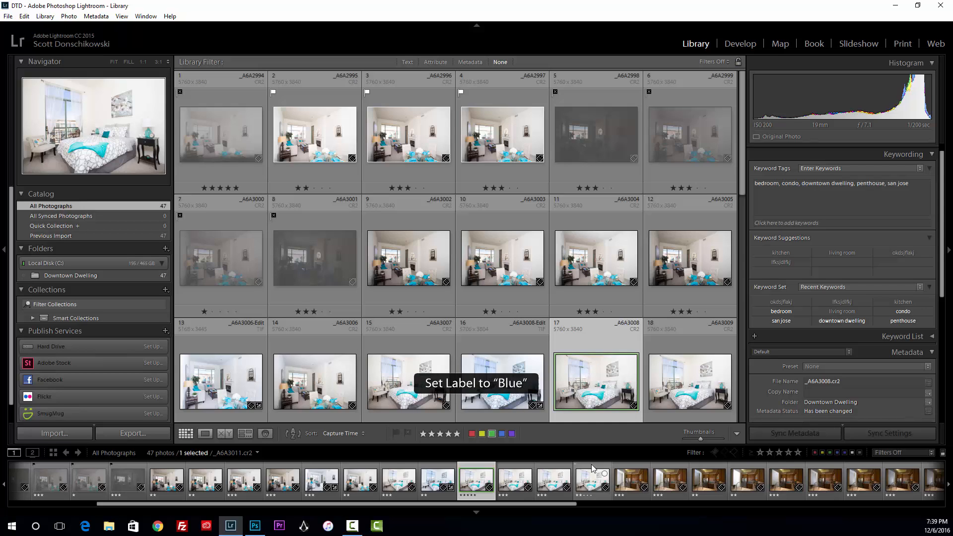
key("9")
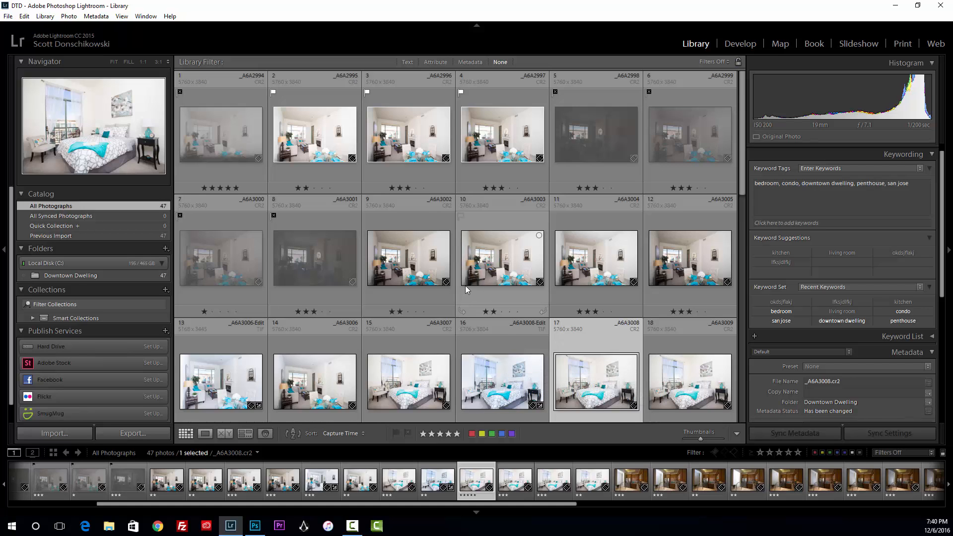
Browse the grid and compare the living room and bedroom photos from _A6A3002 through _A6A3009
scroll(465, 285, "down", 3)
scroll(467, 208, "up", 5)
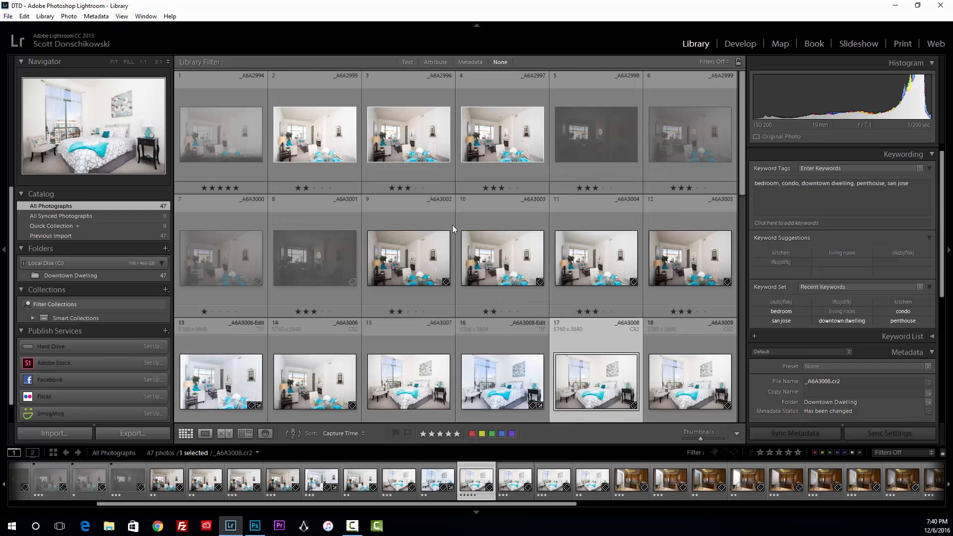
scroll(496, 212, "down", 2)
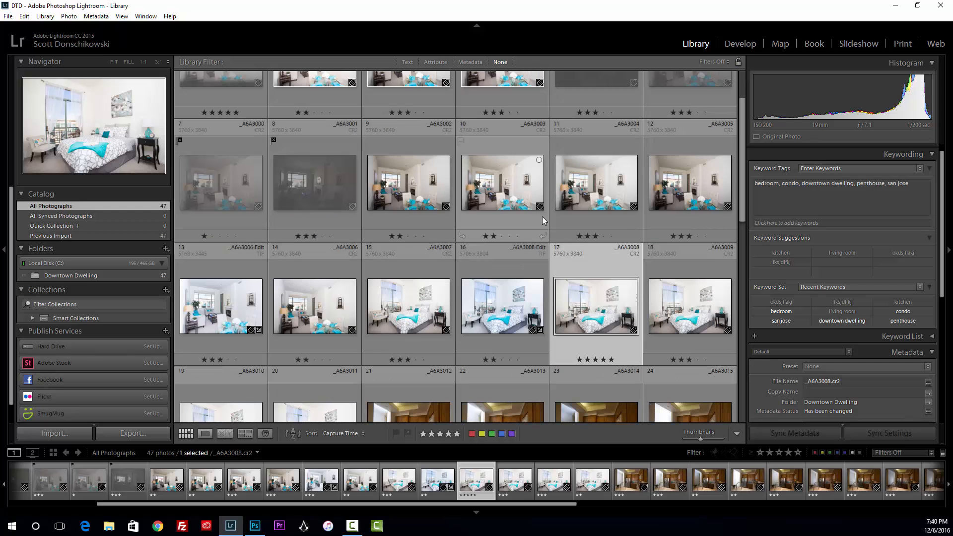
left_click_drag(741, 200, 745, 159)
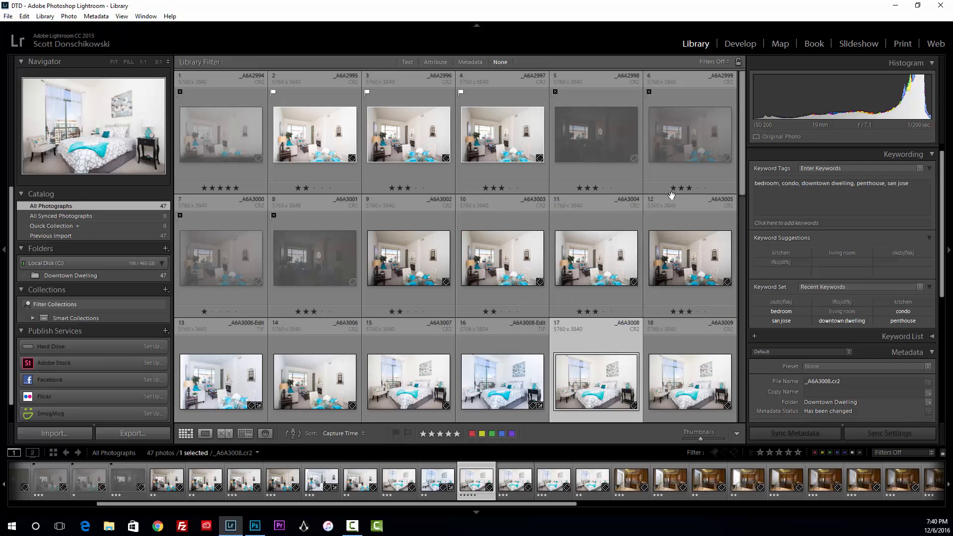
left_click_drag(740, 186, 739, 197)
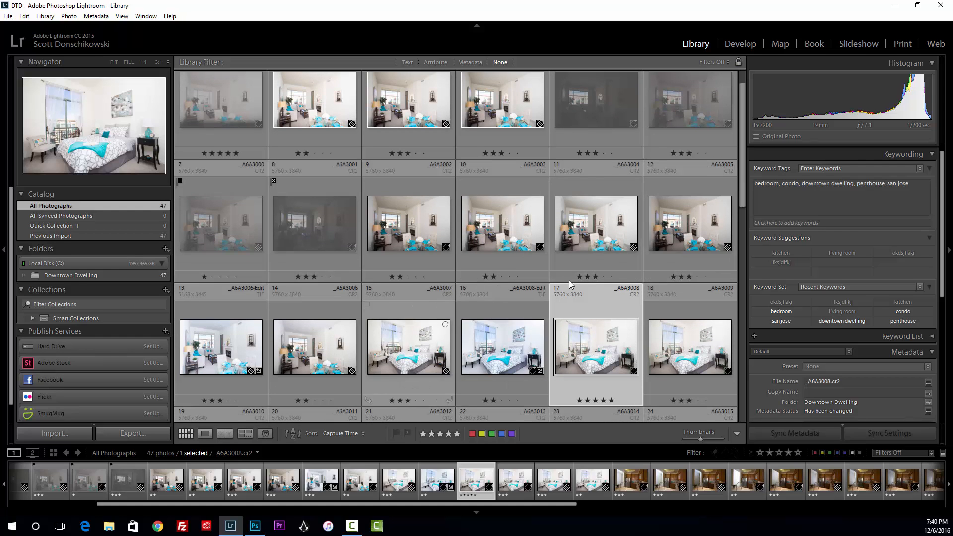
left_click(425, 225)
key("Right")
key("Right")
key("Right")
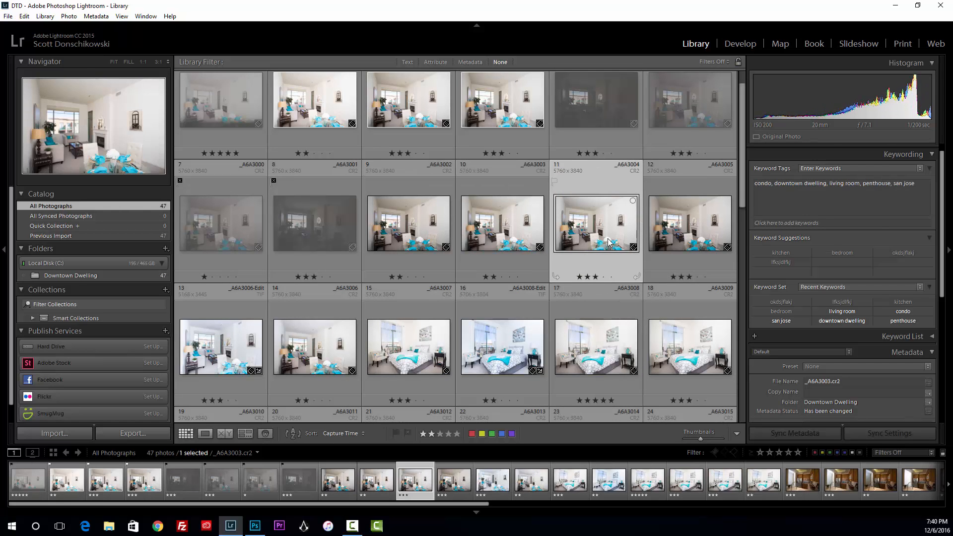
left_click(236, 353)
left_click(320, 355)
left_click(414, 359)
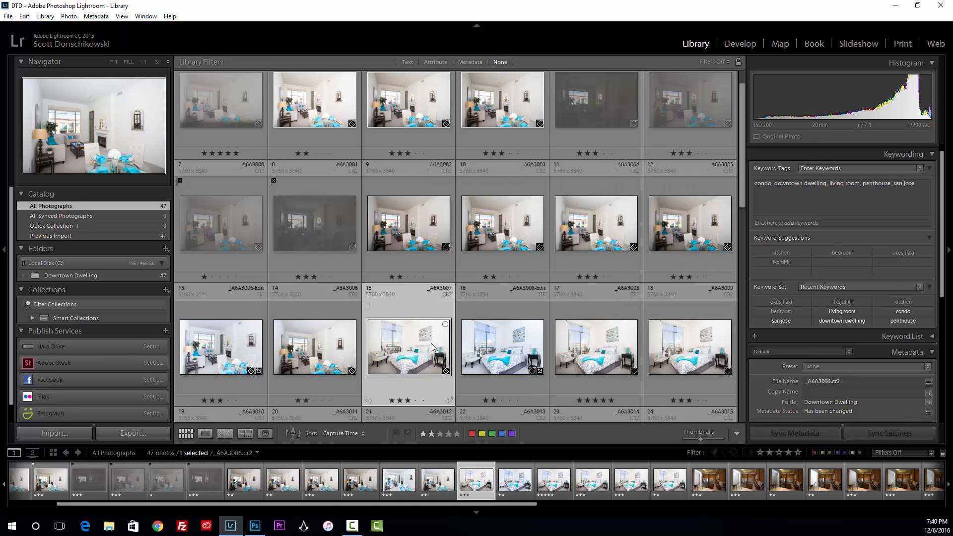
left_click(516, 361)
left_click(594, 362)
left_click(672, 358)
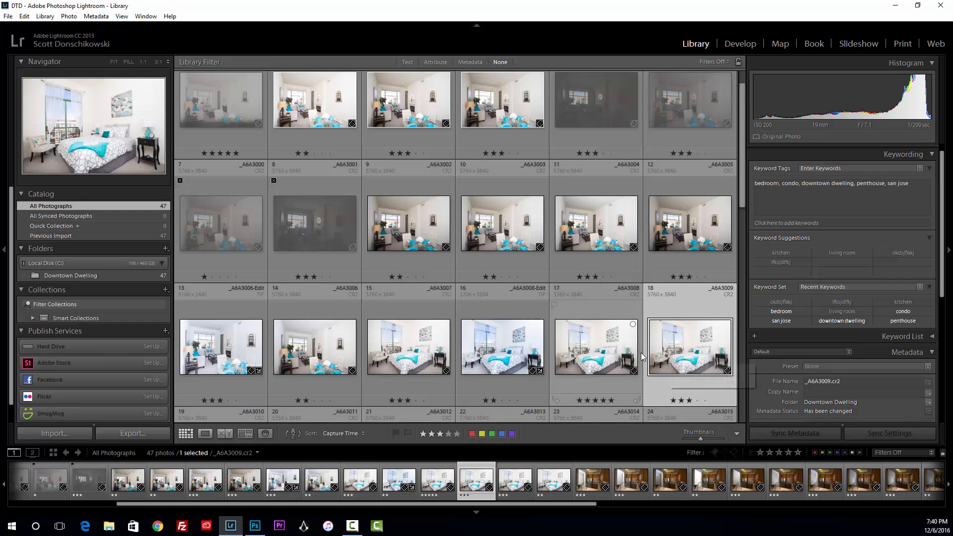
Give the edited TIF photos _A6A3008-Edit and _A6A3006-Edit the blue color label
scroll(641, 354, "down", 1)
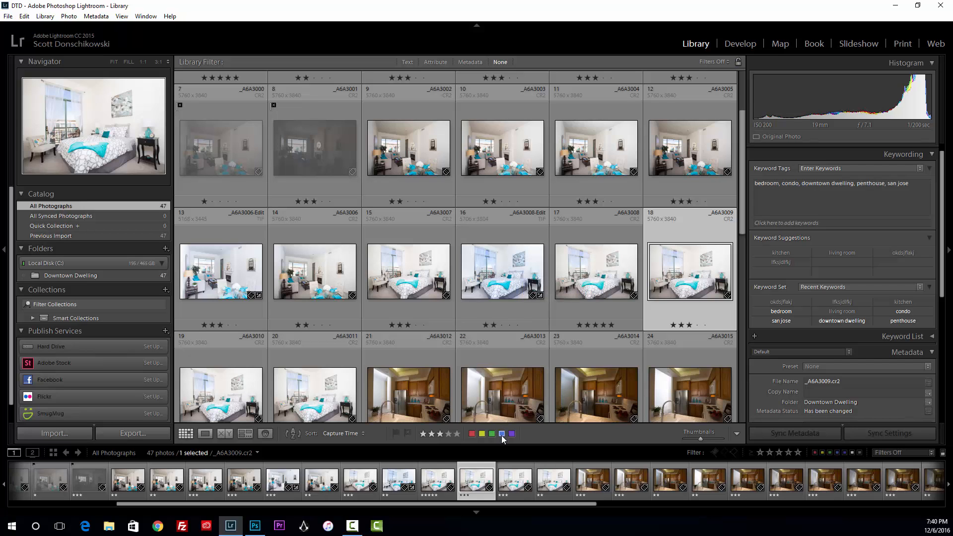
left_click(496, 274)
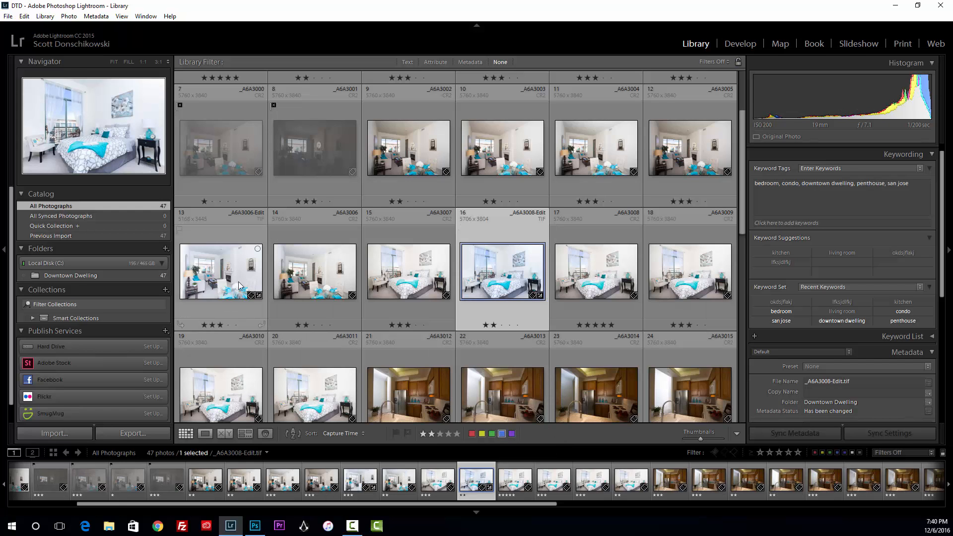
left_click(221, 271)
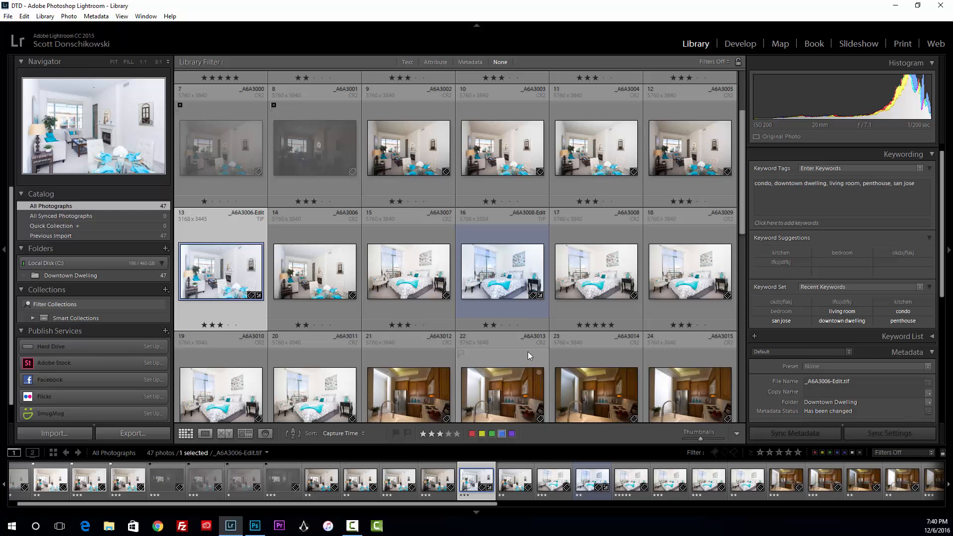
left_click(434, 294)
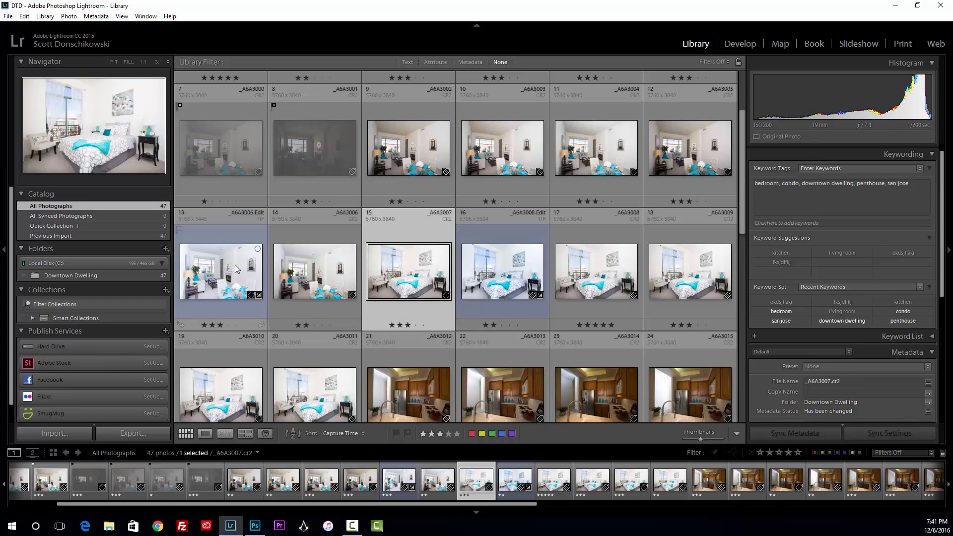
left_click(499, 282)
Give the edited kitchen photo _A6A3036-Edit the blue color label and go back to the first photos
scroll(515, 288, "down", 3)
scroll(515, 288, "down", 3)
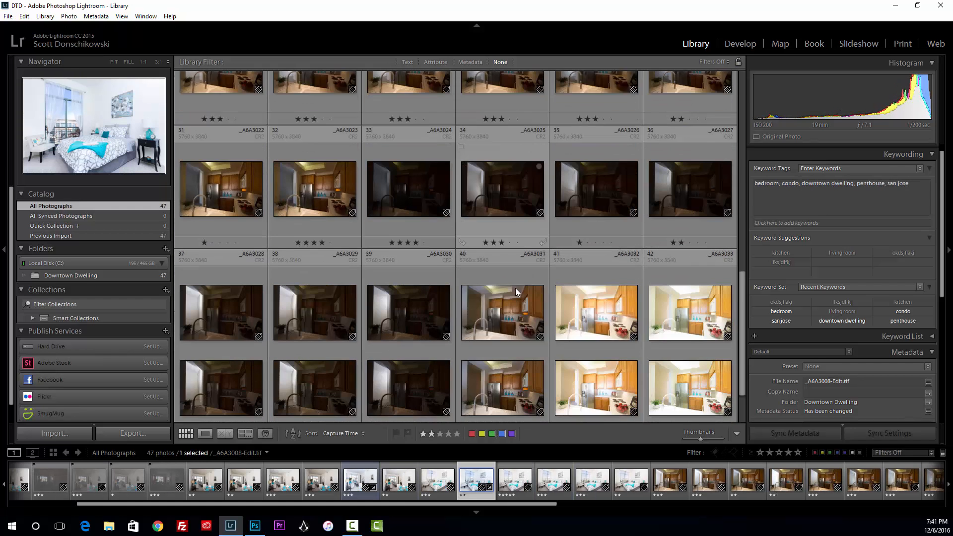
left_click(432, 358)
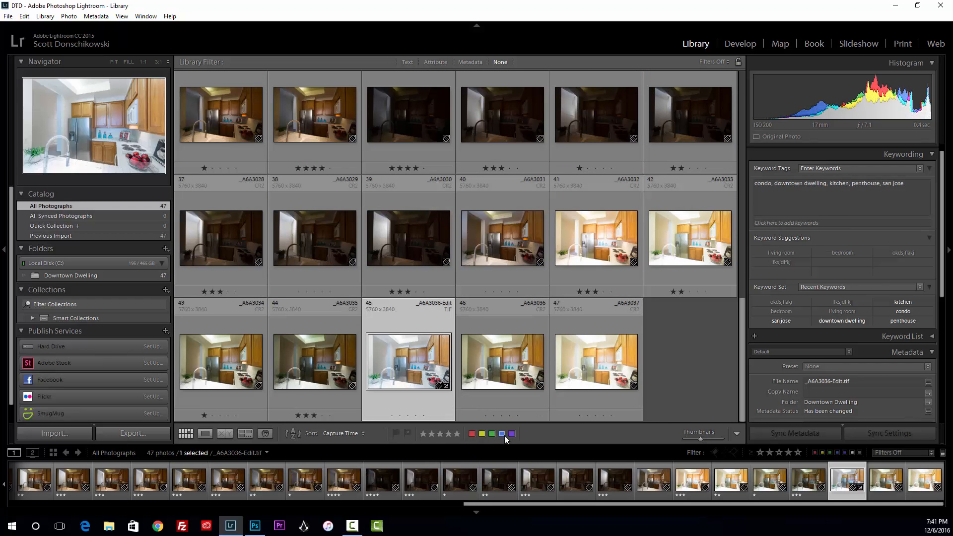
left_click(502, 433)
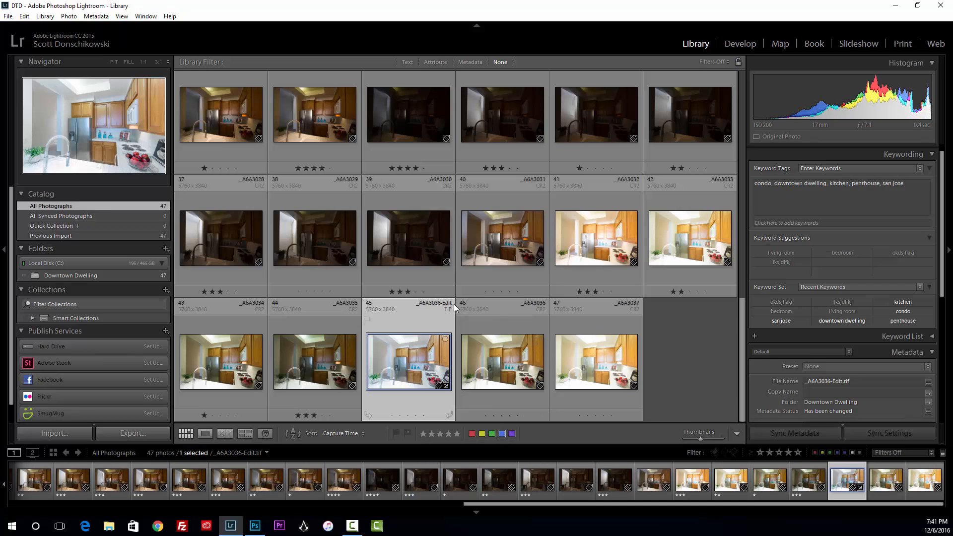
scroll(490, 311, "up", 5)
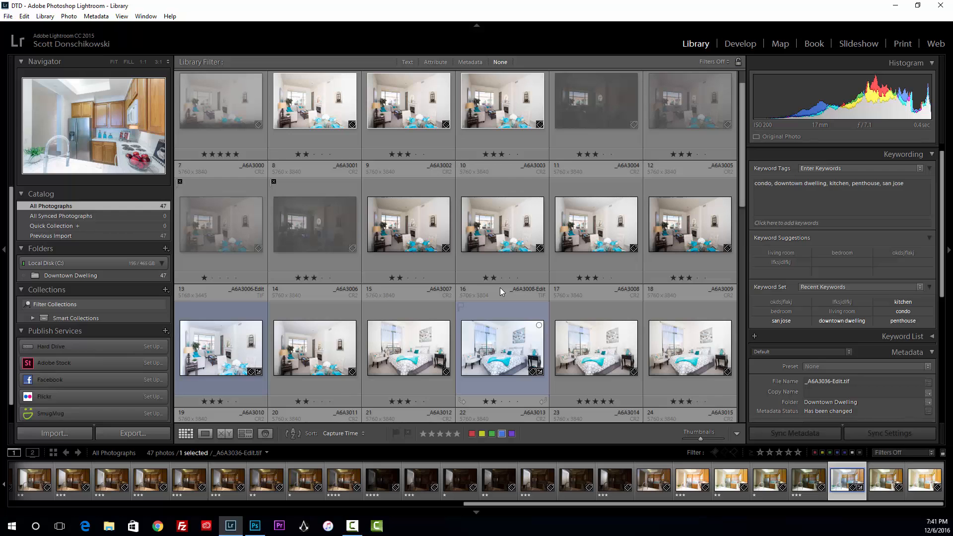
View the edited photos _A6A3006-Edit, _A6A3008-Edit and _A6A3036-Edit enlarged one after another, and return to the thumbnail grid
left_click(504, 242)
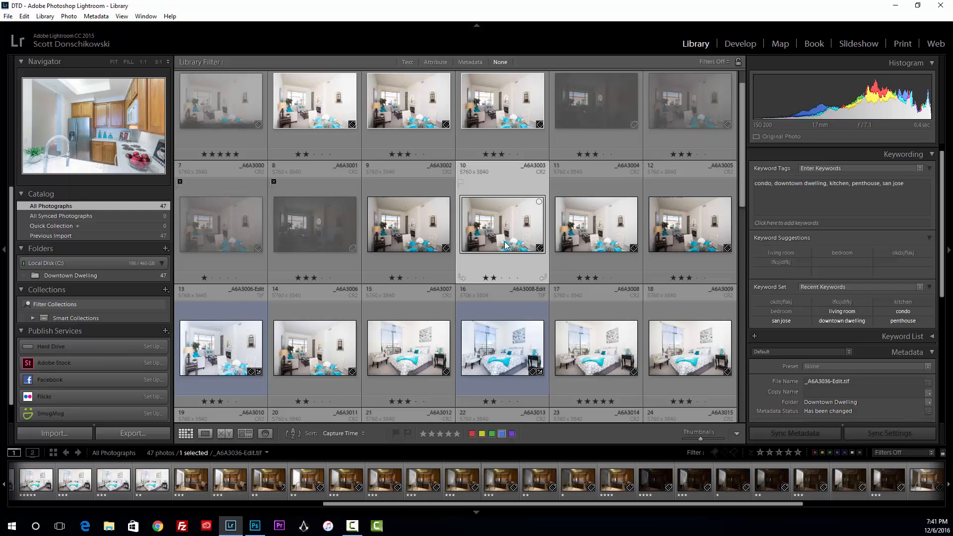
scroll(506, 240, "up", 1)
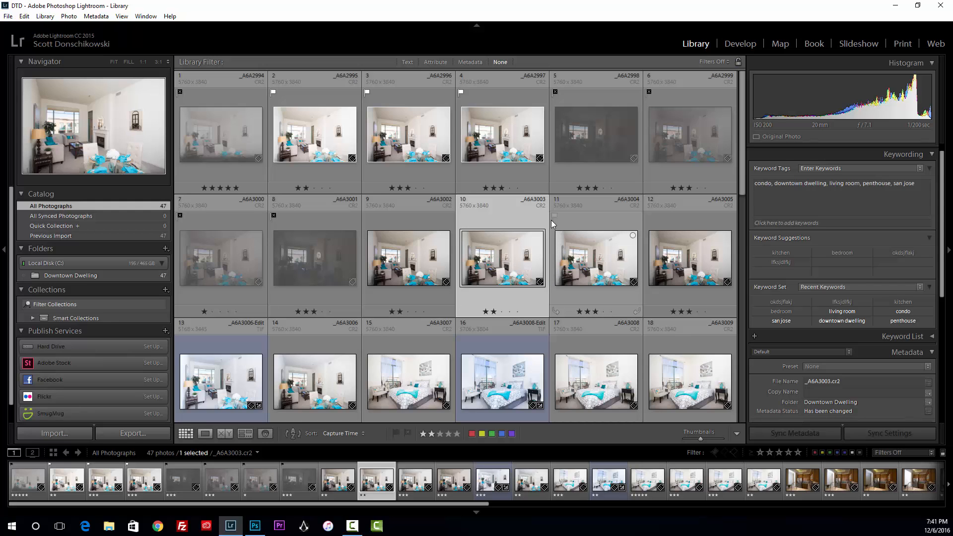
scroll(559, 239, "down", 2)
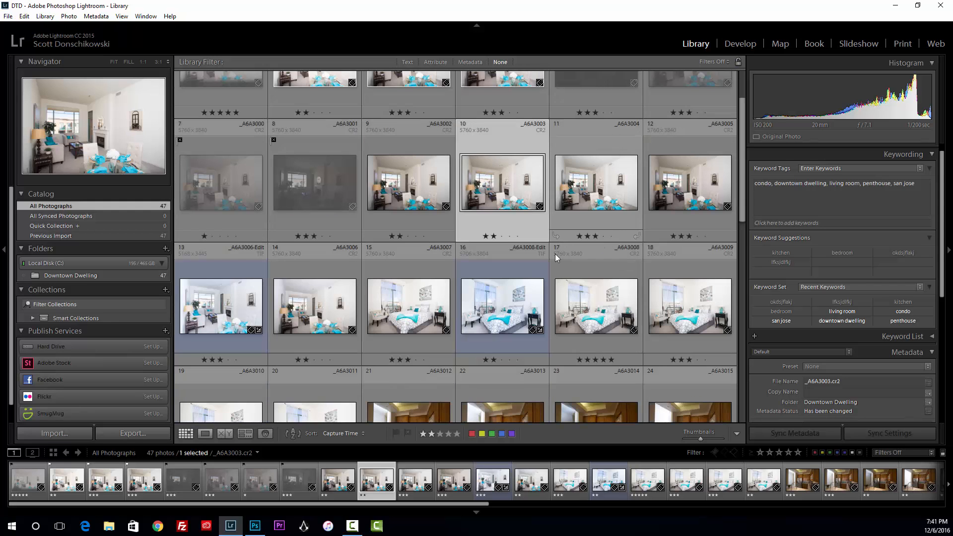
double_click(219, 305)
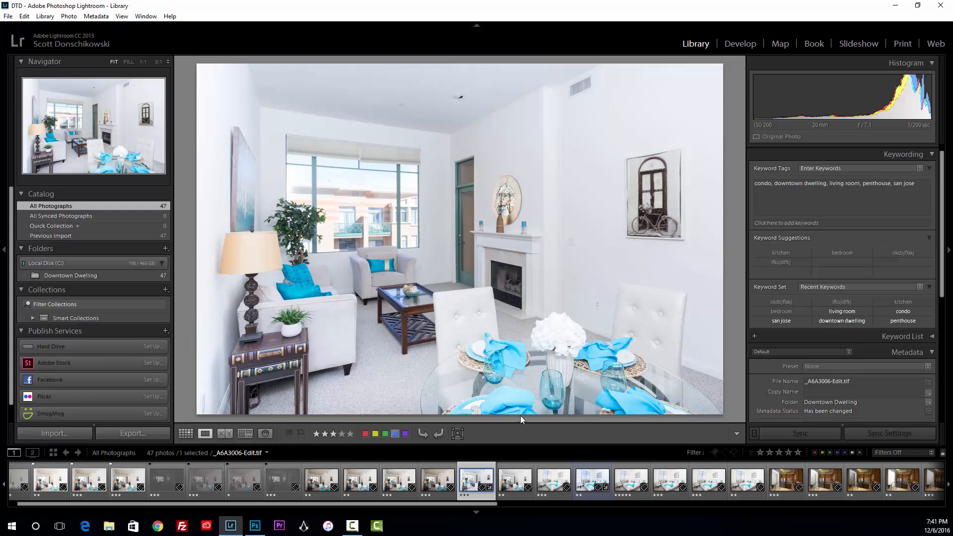
left_click(592, 479)
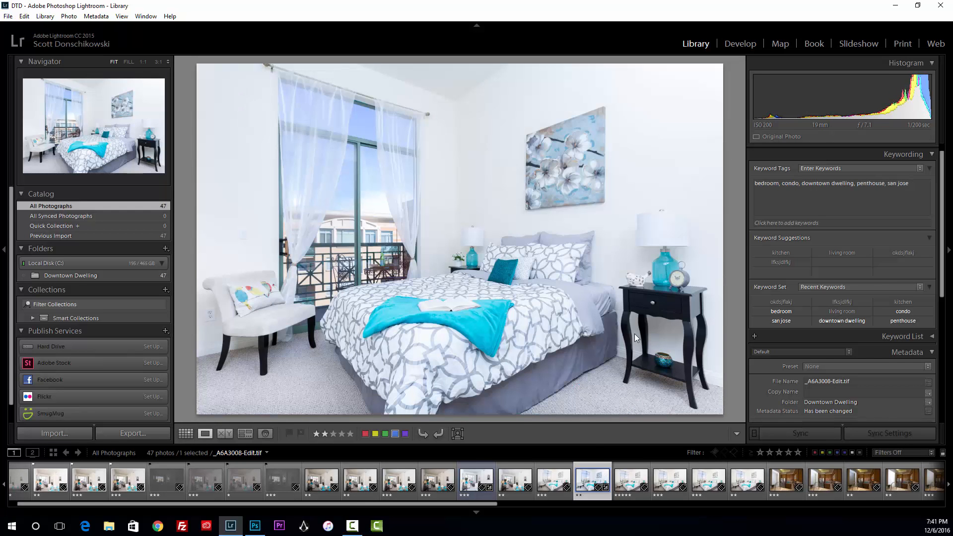
scroll(808, 481, "down", 10)
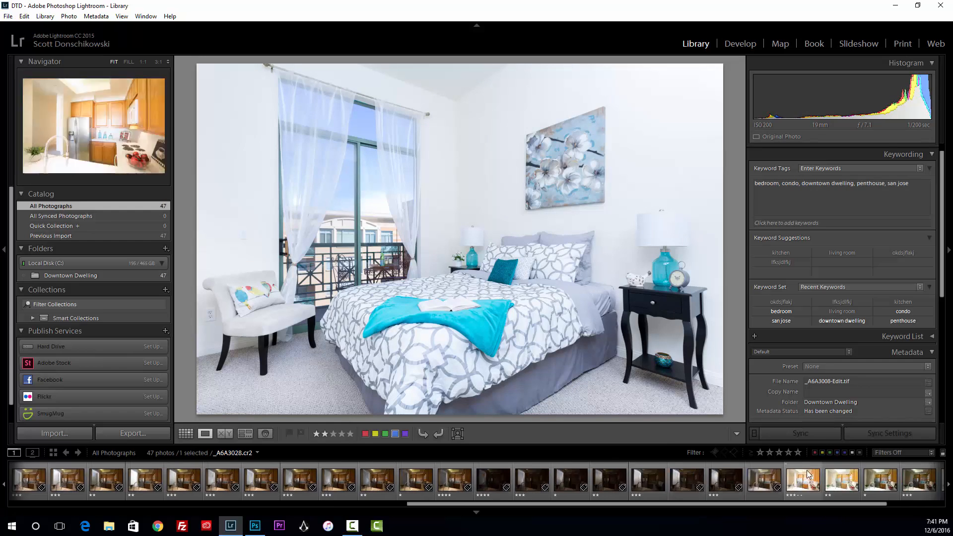
left_click(847, 479)
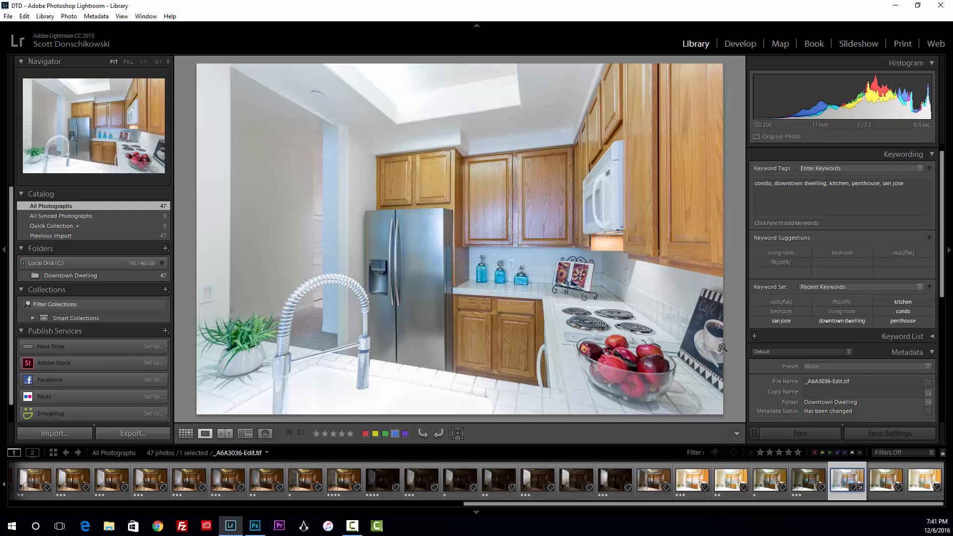
key("g")
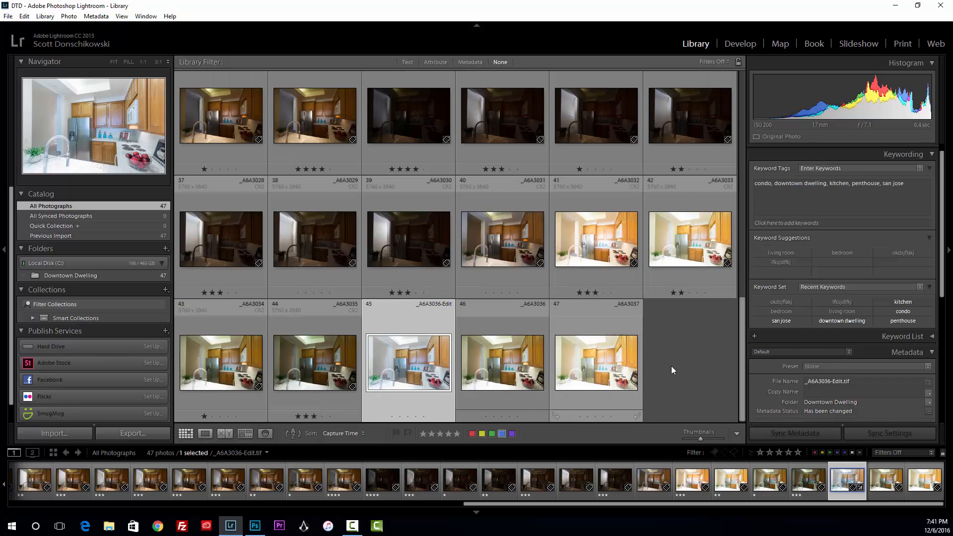
Add _A6A3036-Edit, _A6A3008-Edit and _A6A3006-Edit to the Quick Collection, view that collection and return to all photographs
left_click(406, 355)
scroll(463, 319, "up", 5)
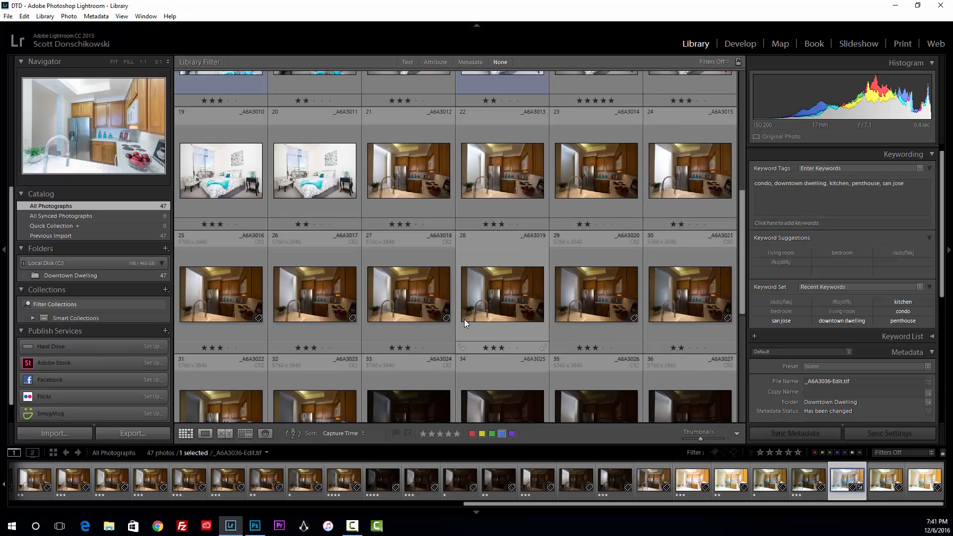
left_click(502, 199, "ctrl")
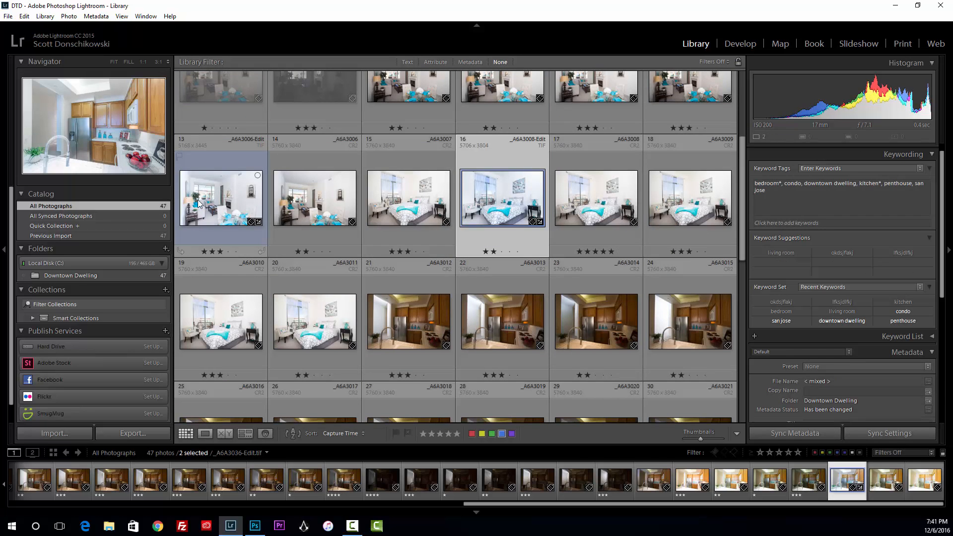
left_click(220, 198, "ctrl")
key("b")
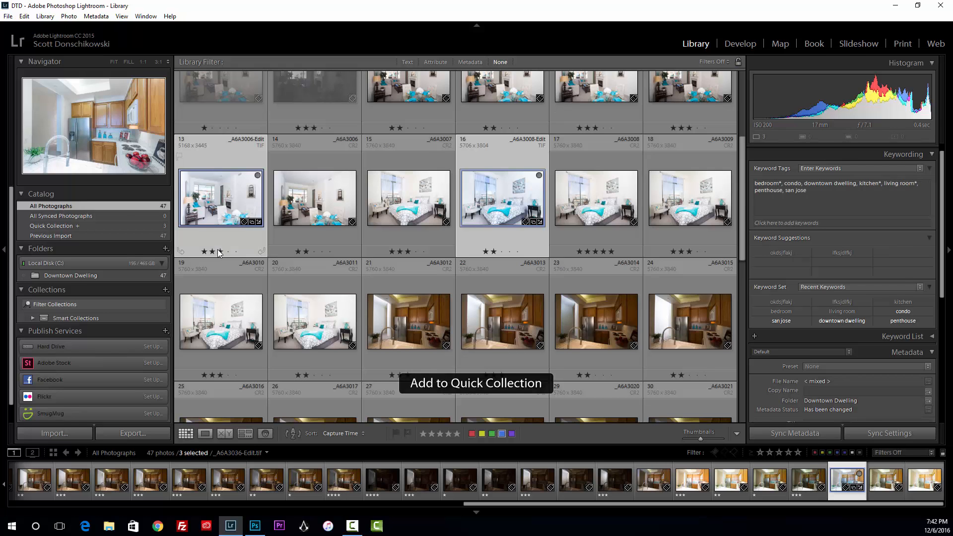
left_click(121, 226)
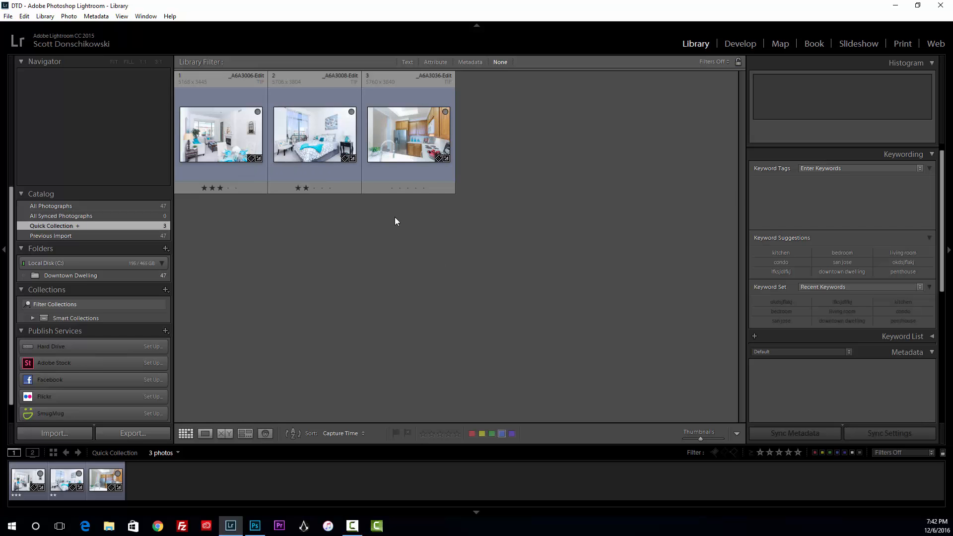
left_click(143, 207)
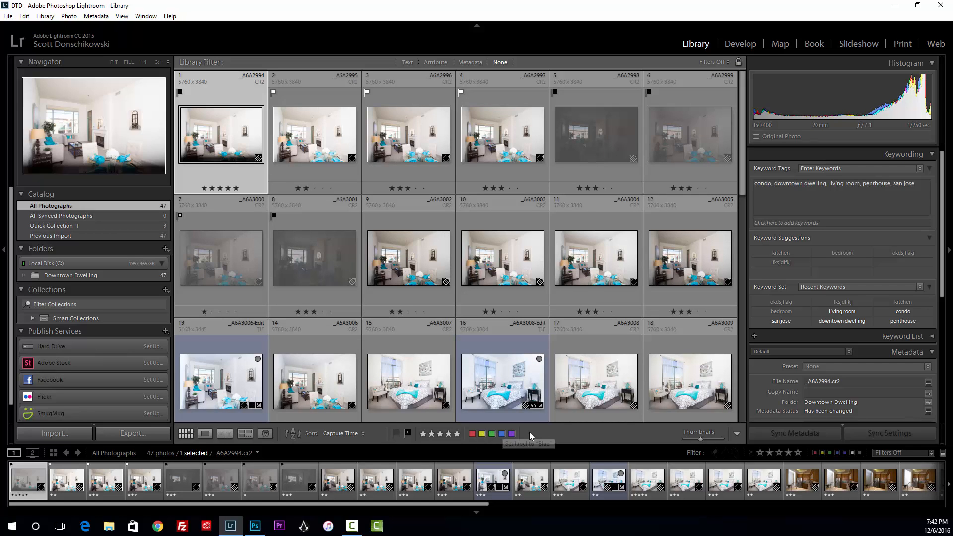
Inspect the label names in the Lightroom Default color label set and close the set editor without changing them
left_click(496, 365)
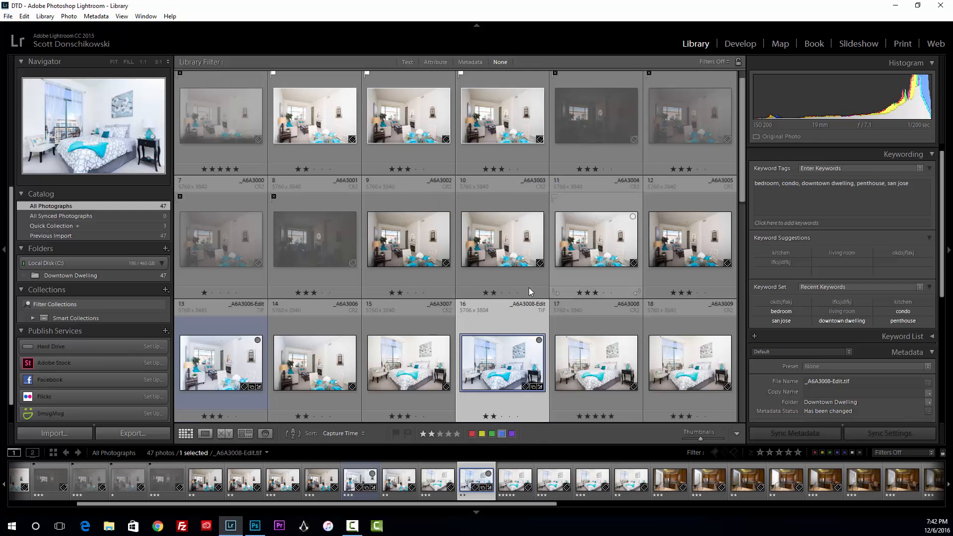
left_click(96, 17)
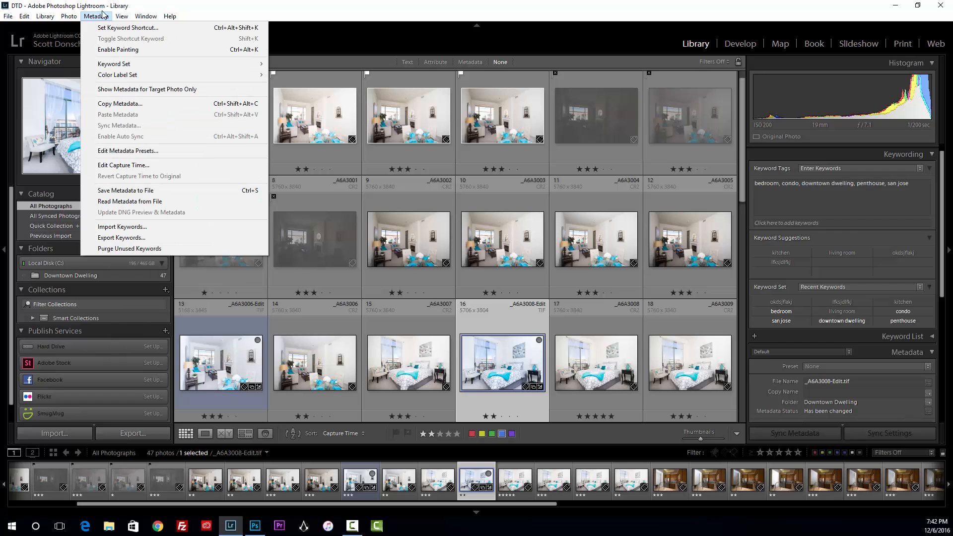
mouse_move(117, 79)
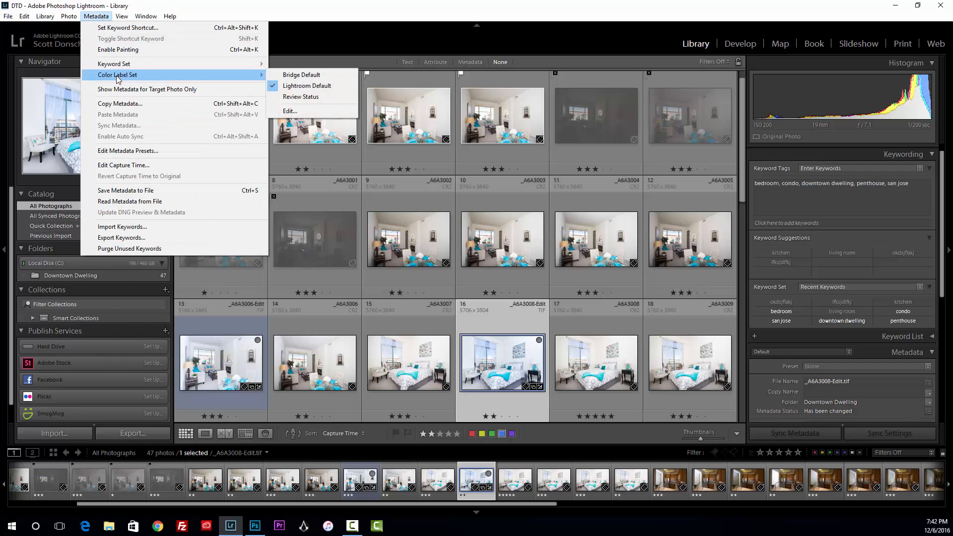
left_click(288, 111)
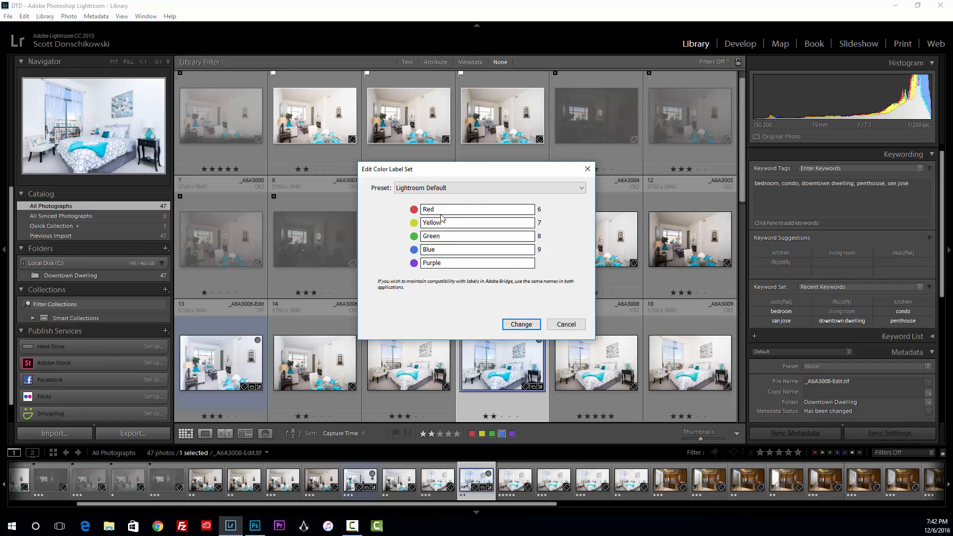
left_click_drag(441, 214, 407, 212)
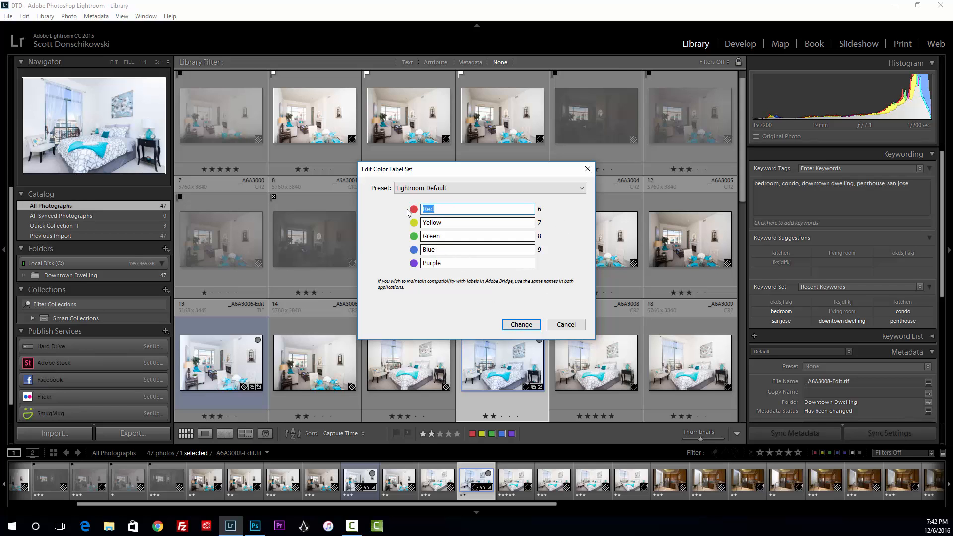
double_click(441, 249)
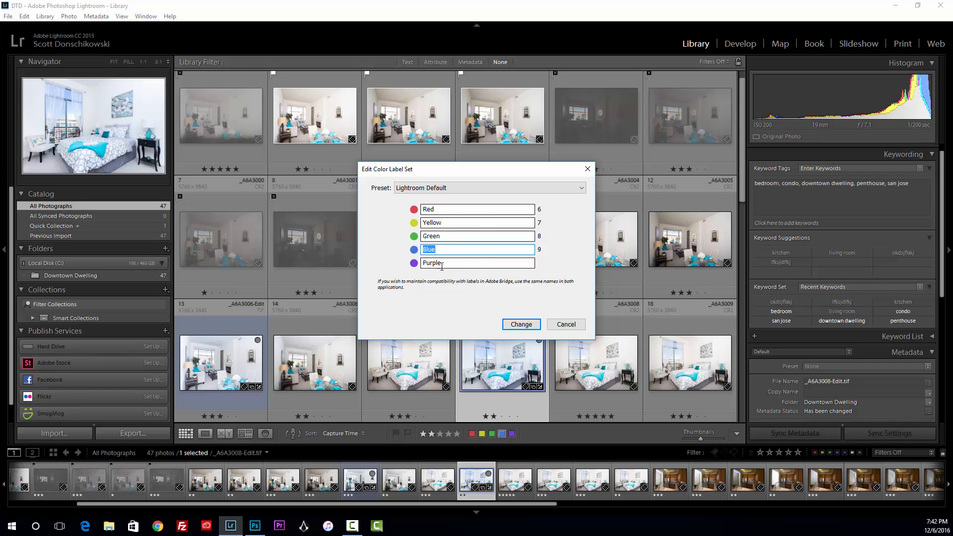
left_click(574, 325)
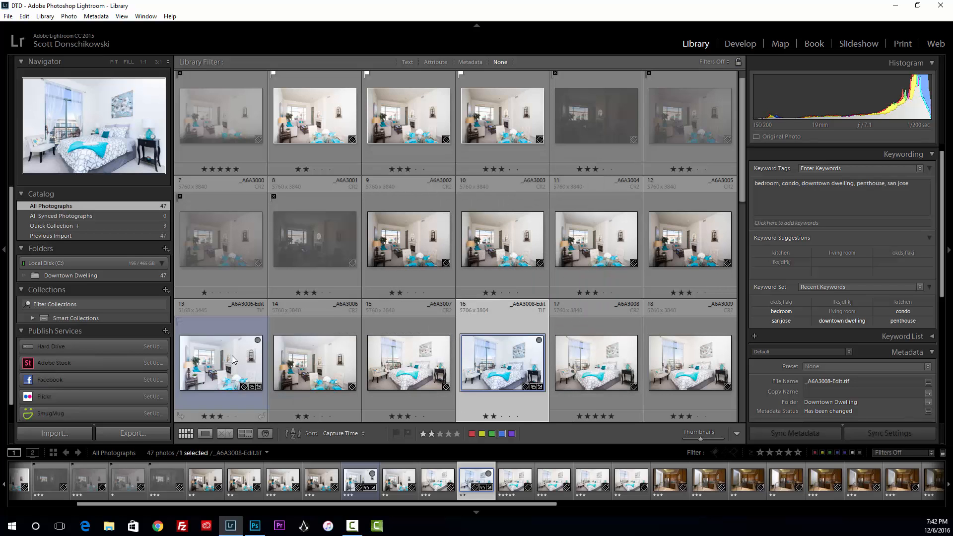
Give the kitchen photos _A6A3012 through _A6A3014 the yellow color label
scroll(413, 353, "down", 3)
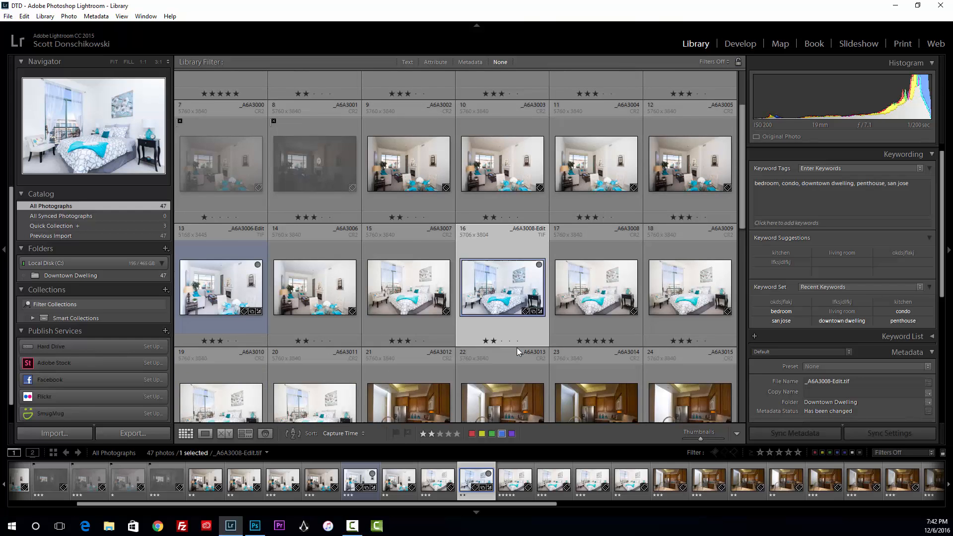
left_click(434, 272)
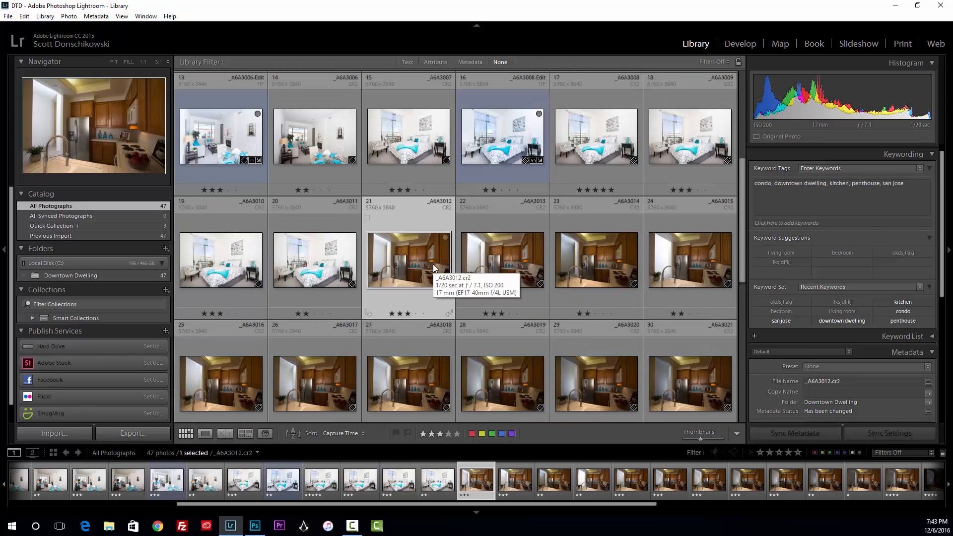
left_click(561, 261, "shift")
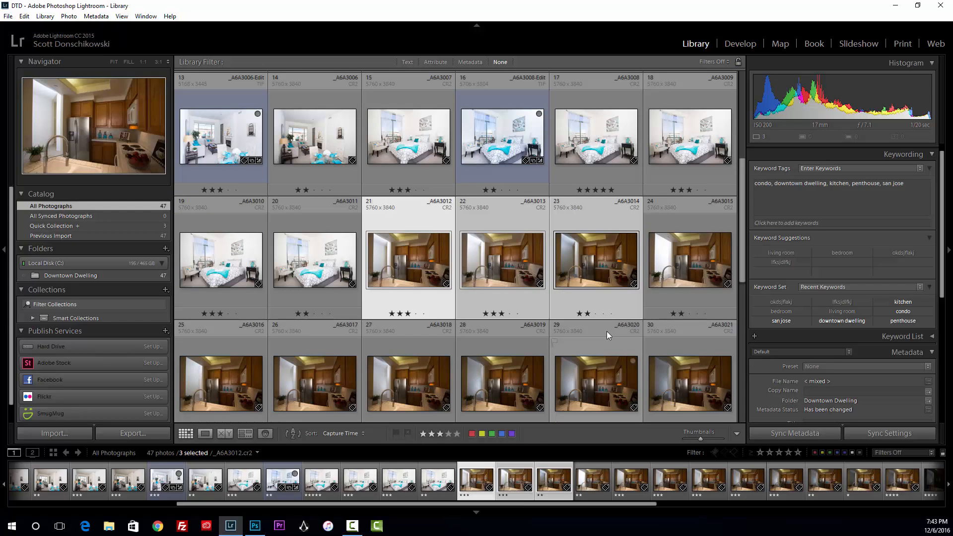
left_click(535, 371)
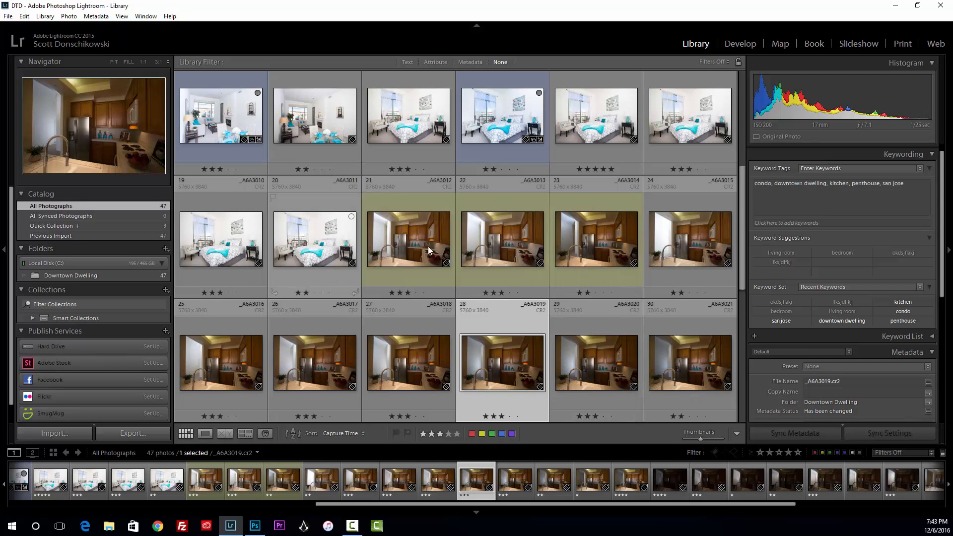
Give the dark kitchen photos _A6A3024 through _A6A3030 the purple color label
scroll(412, 317, "down", 5)
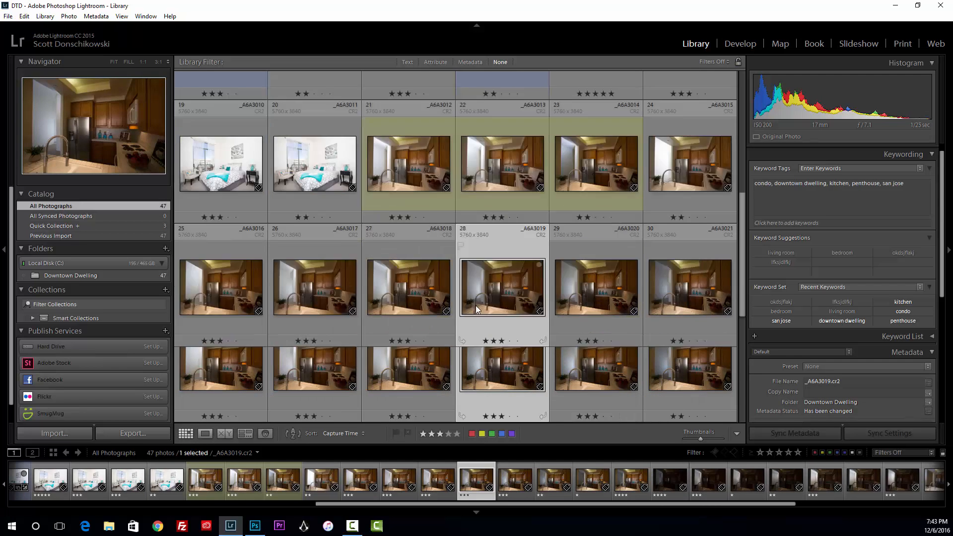
scroll(476, 309, "down", 3)
scroll(471, 283, "up", 3)
left_click(411, 201)
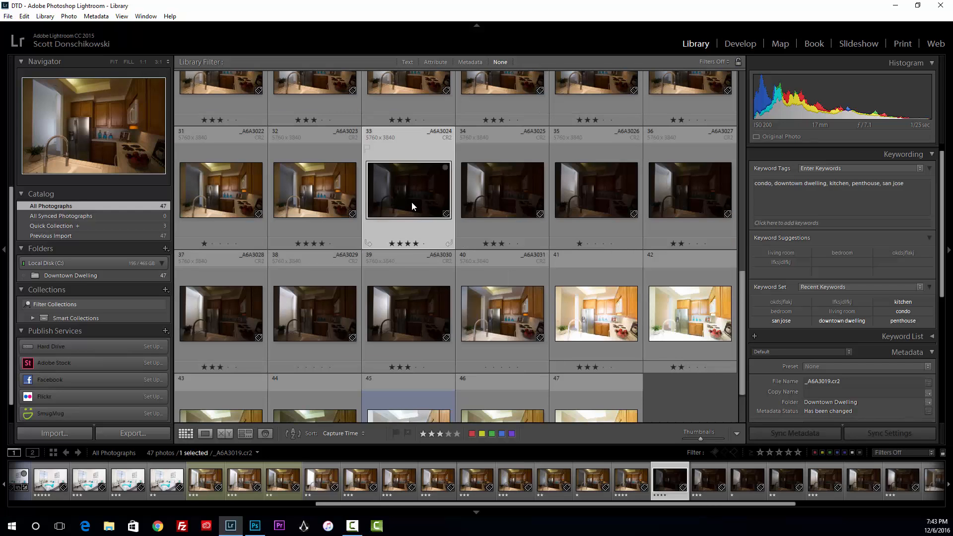
left_click(401, 320, "shift")
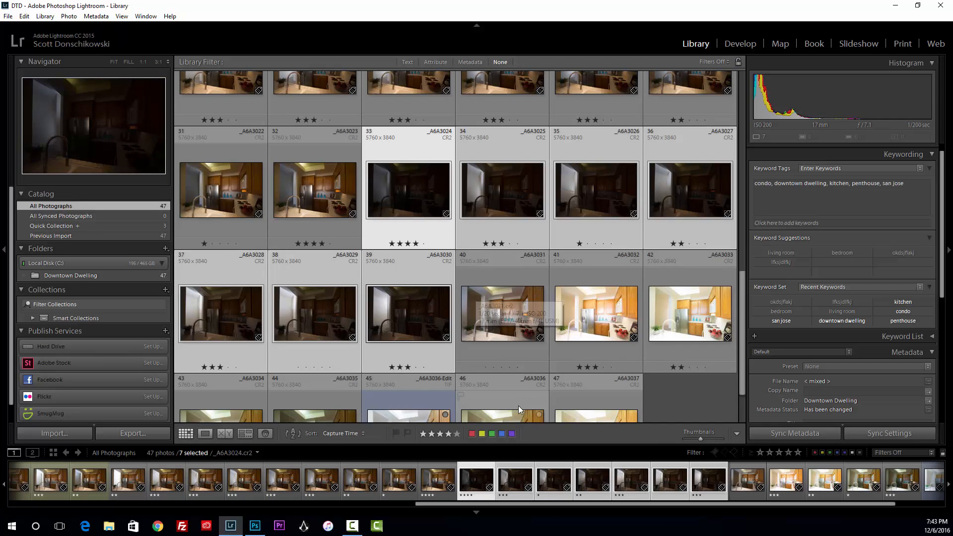
left_click(512, 434)
left_click(513, 308)
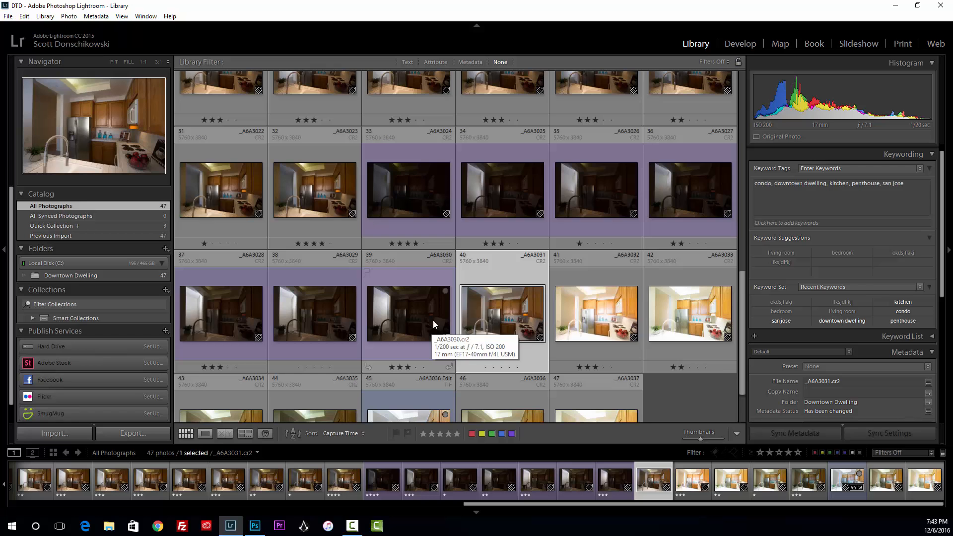
Flag the bedroom photo _A6A3007 and the living room photo _A6A3005 as picks and give both the red color label
scroll(439, 298, "up", 3)
scroll(448, 266, "up", 2)
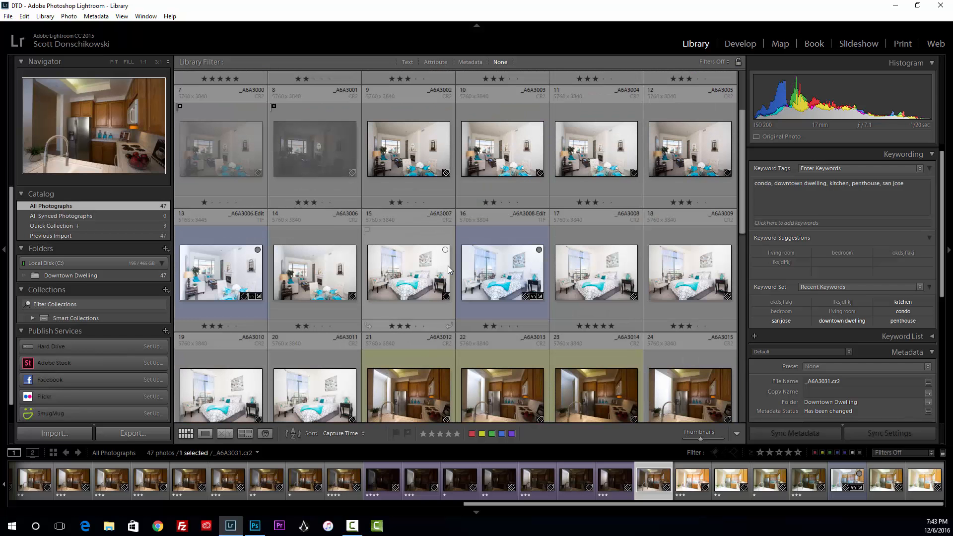
left_click(427, 278)
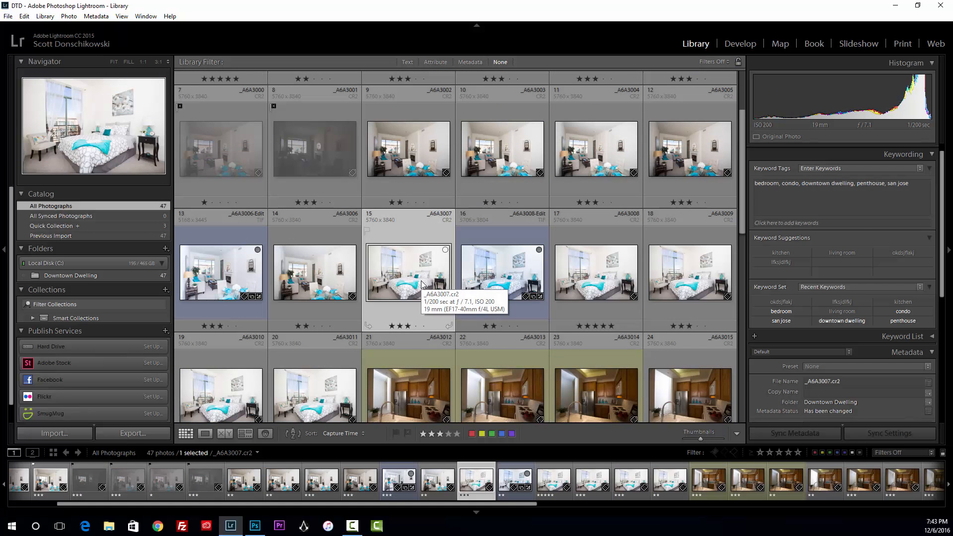
key("p")
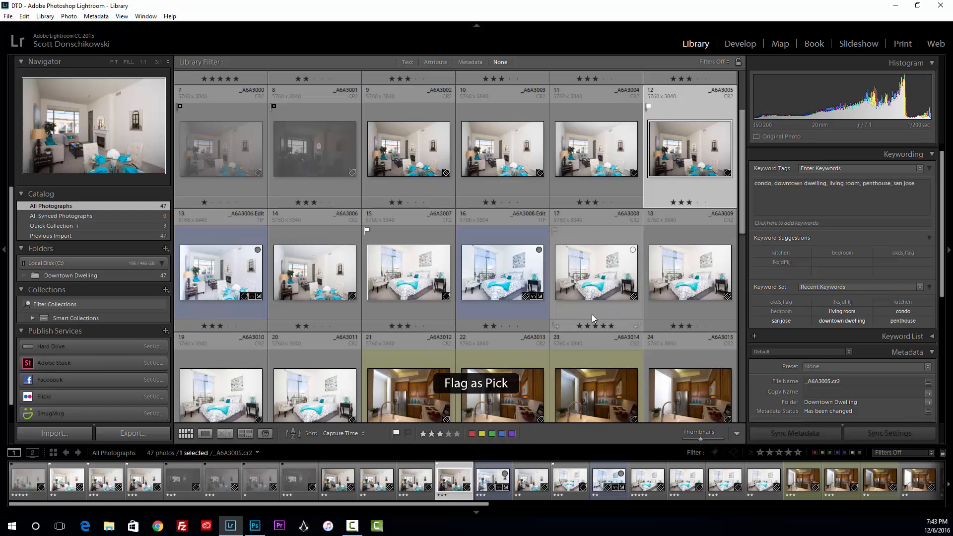
left_click(472, 433)
left_click(429, 303)
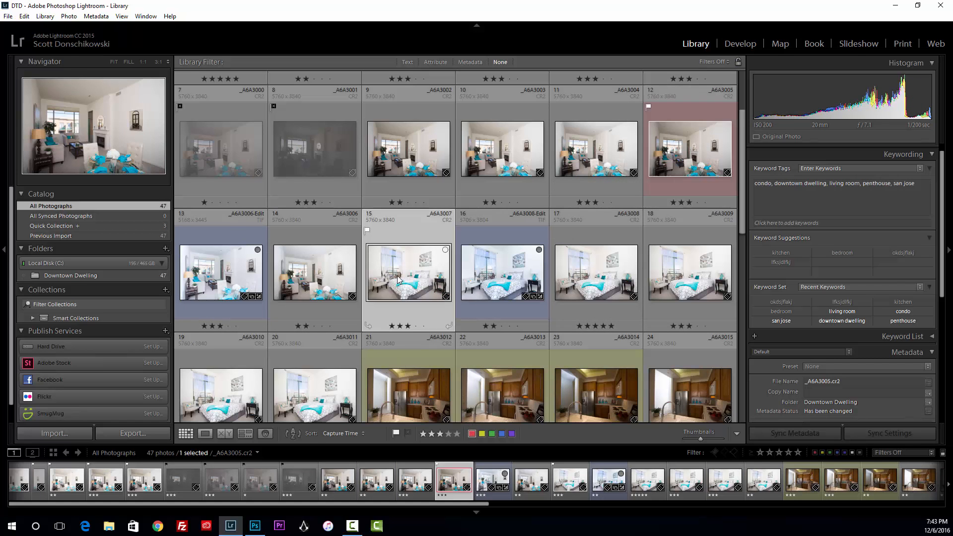
left_click(471, 433)
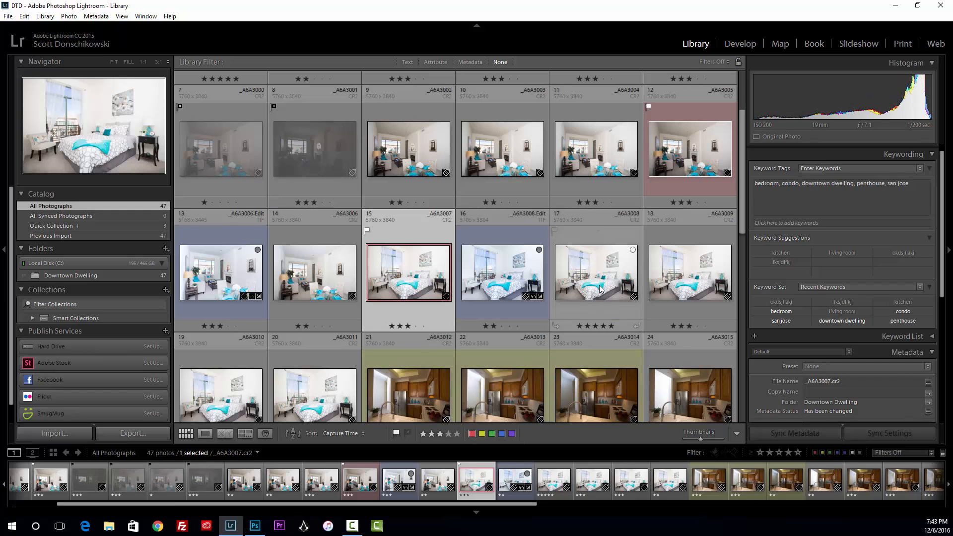
left_click(585, 271)
left_click(658, 174)
left_click(436, 303)
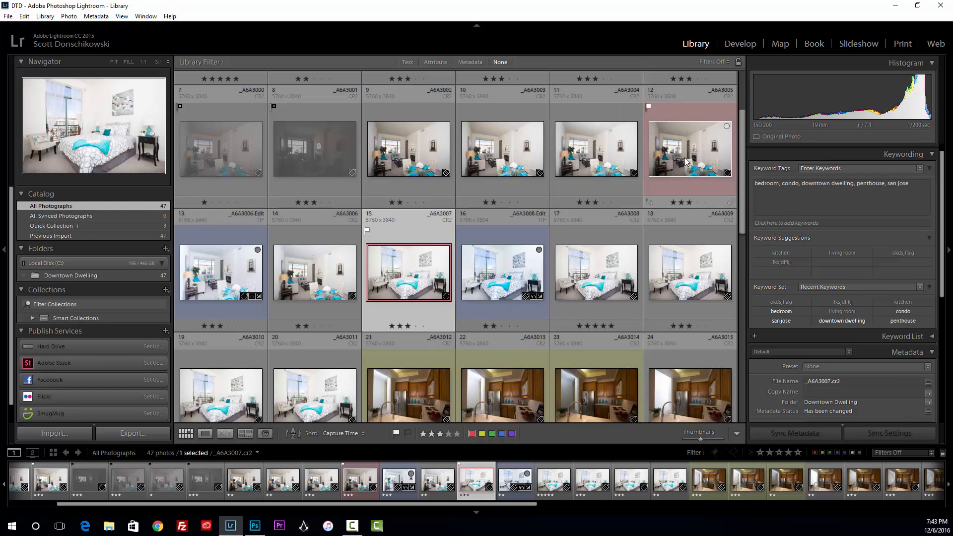
left_click(660, 178)
left_click(437, 305)
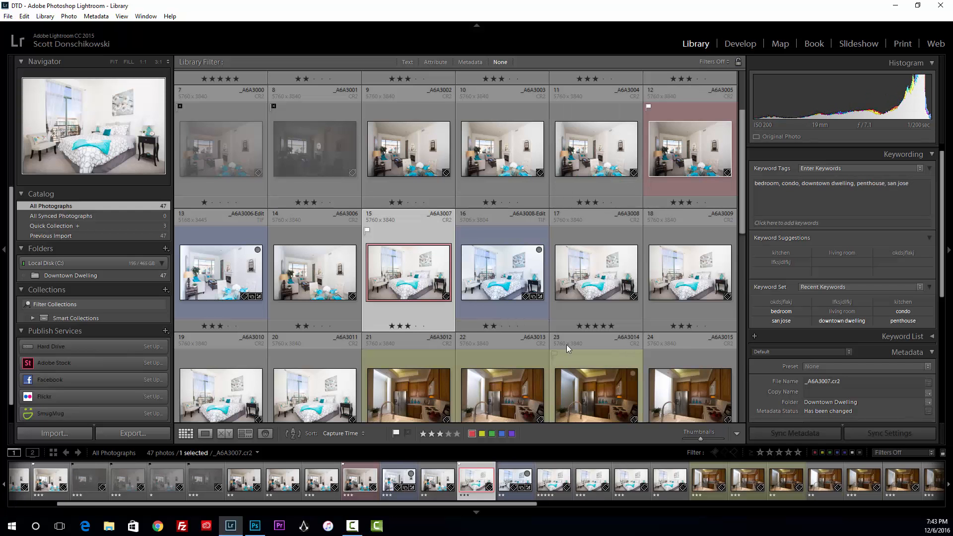
Give the bedroom photos _A6A3010 and _A6A3011 the green color label
left_click(595, 317)
scroll(597, 310, "down", 1)
scroll(598, 308, "down", 2)
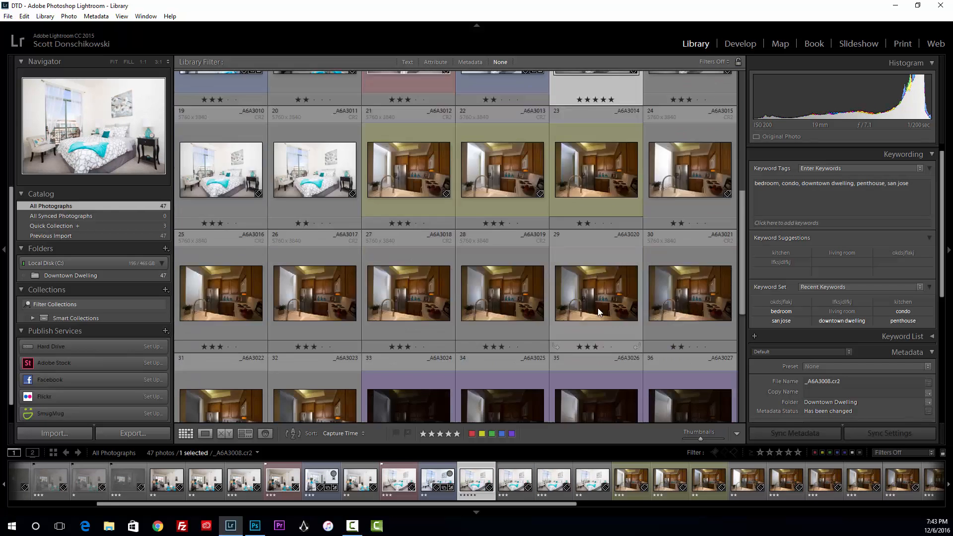
scroll(597, 307, "down", 2)
scroll(600, 305, "up", 2)
scroll(600, 307, "up", 1)
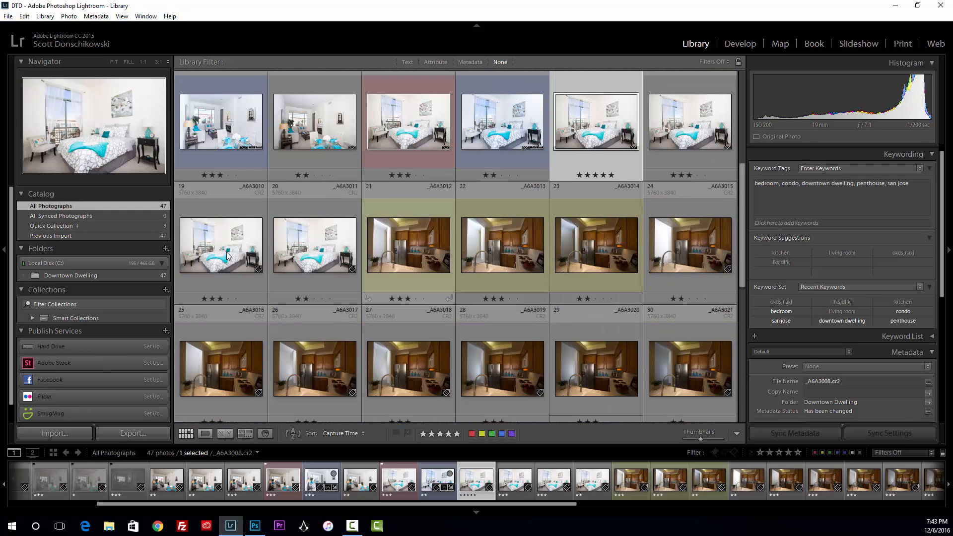
left_click(233, 248)
left_click(492, 433)
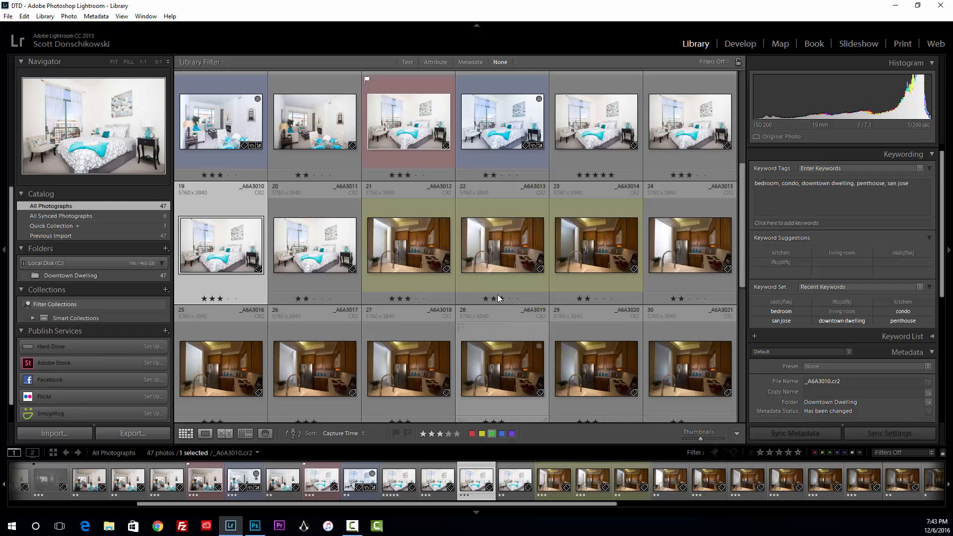
key("Right")
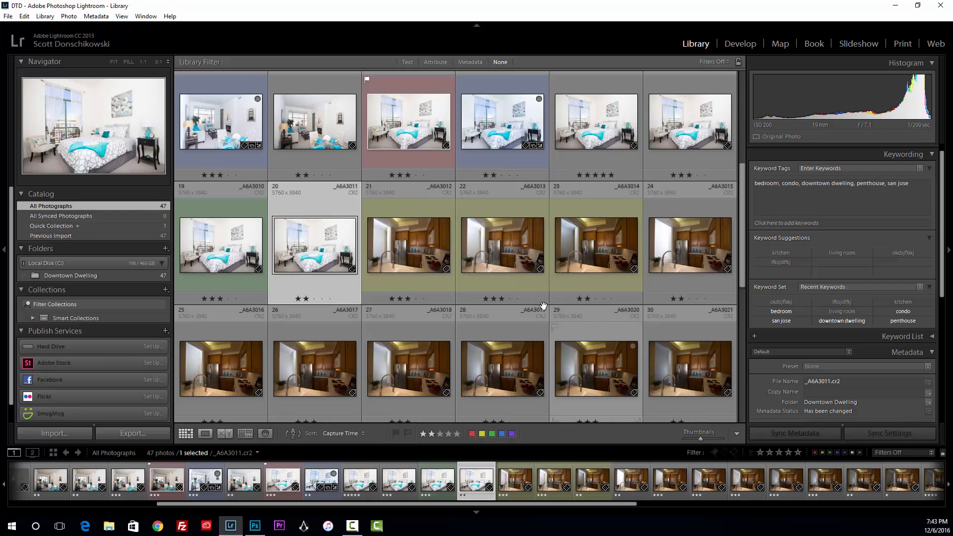
Give the bright kitchen photo _A6A3036 the green color label and clear the photo selection
scroll(558, 268, "down", 5)
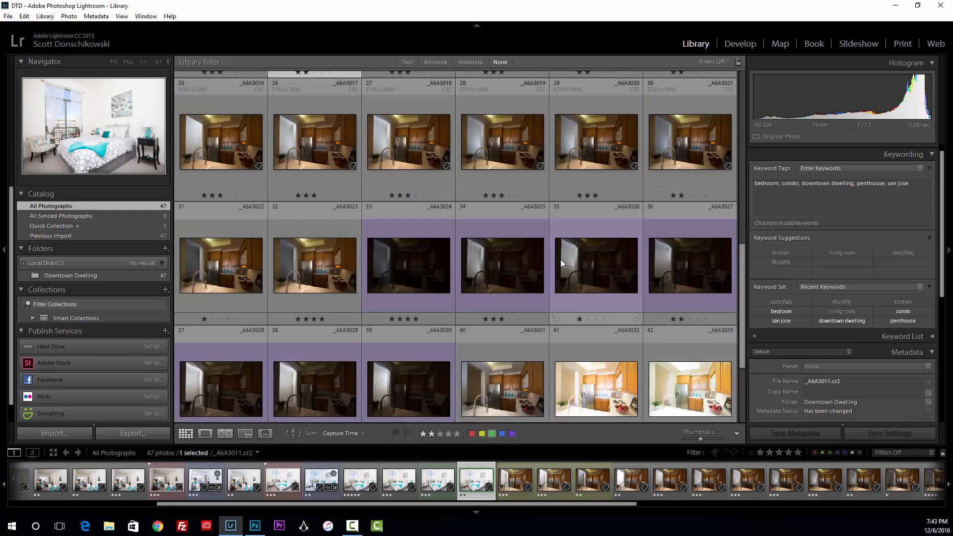
left_click(501, 368)
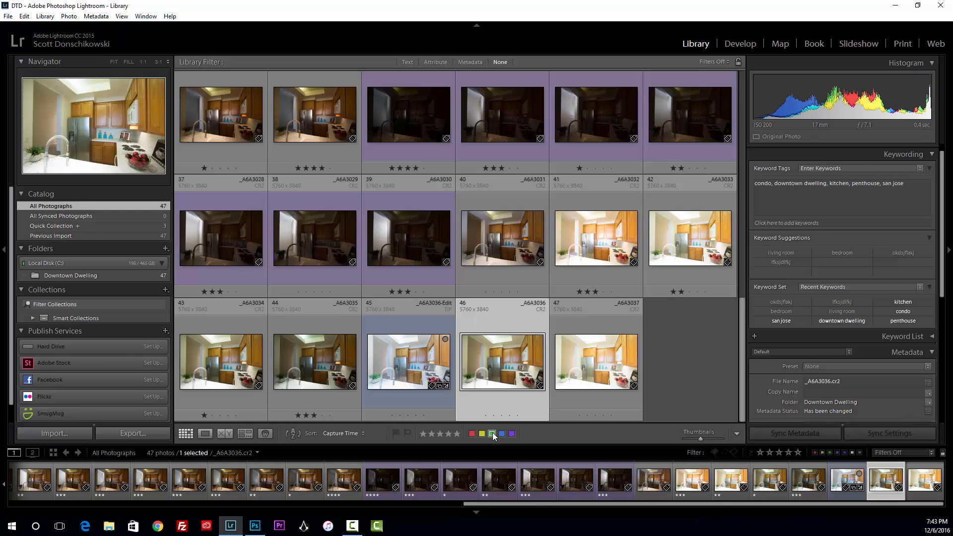
left_click(492, 433)
left_click(672, 340)
scroll(645, 297, "up", 1)
scroll(590, 202, "up", 8)
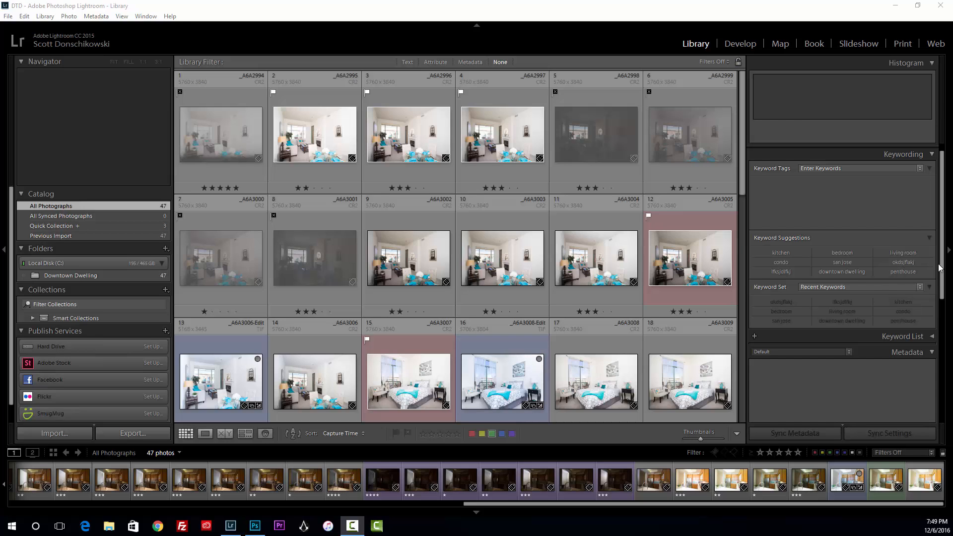
Examine the metadata of the living room photo _A6A3005, from file name and copyright to capture time and camera details
left_click_drag(943, 271, 943, 378)
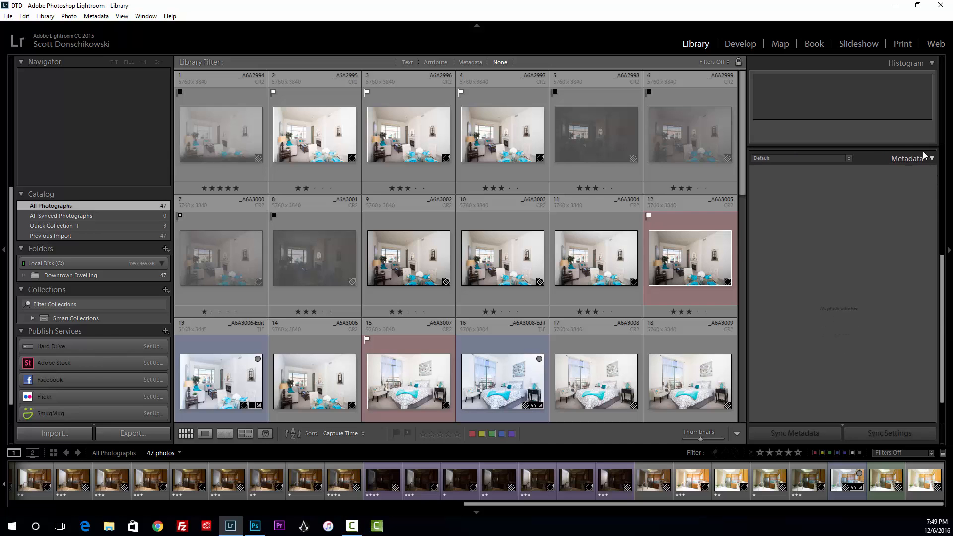
left_click(714, 258)
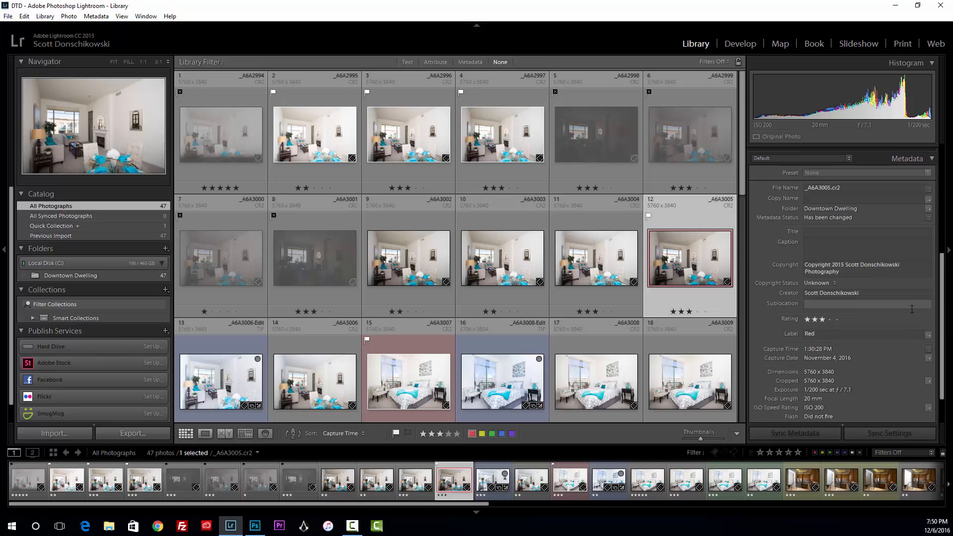
left_click_drag(941, 282, 941, 288)
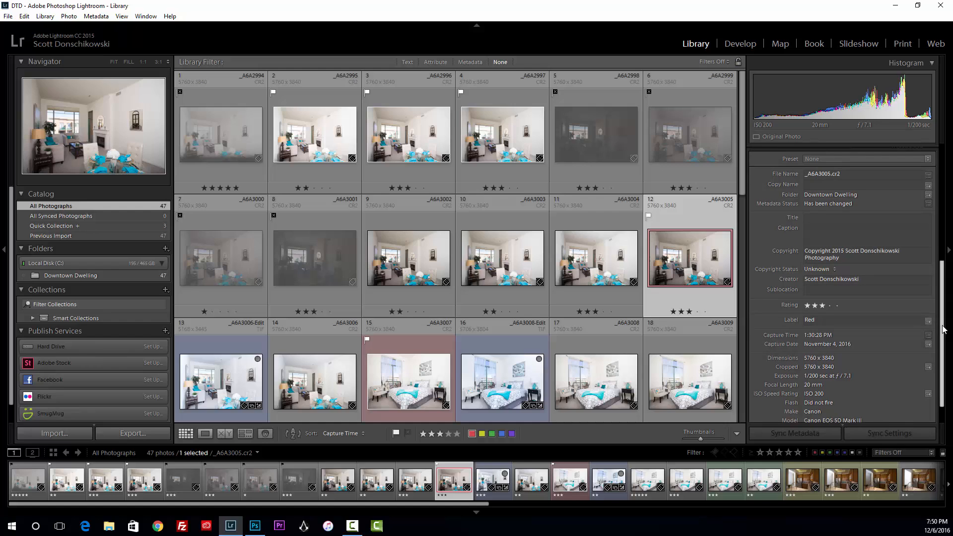
left_click_drag(941, 325, 939, 312)
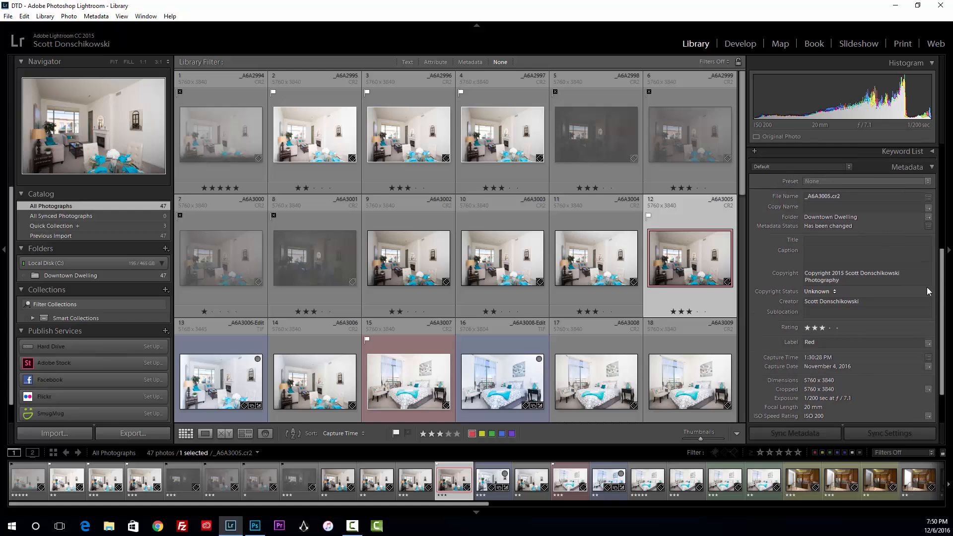
scroll(945, 309, "down", 1)
scroll(945, 309, "down", 1)
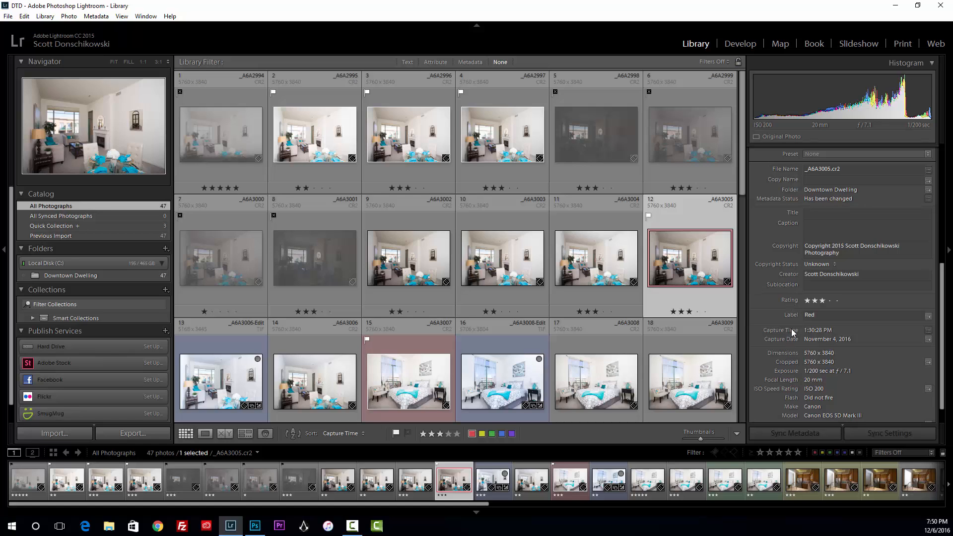
scroll(825, 352, "down", 1)
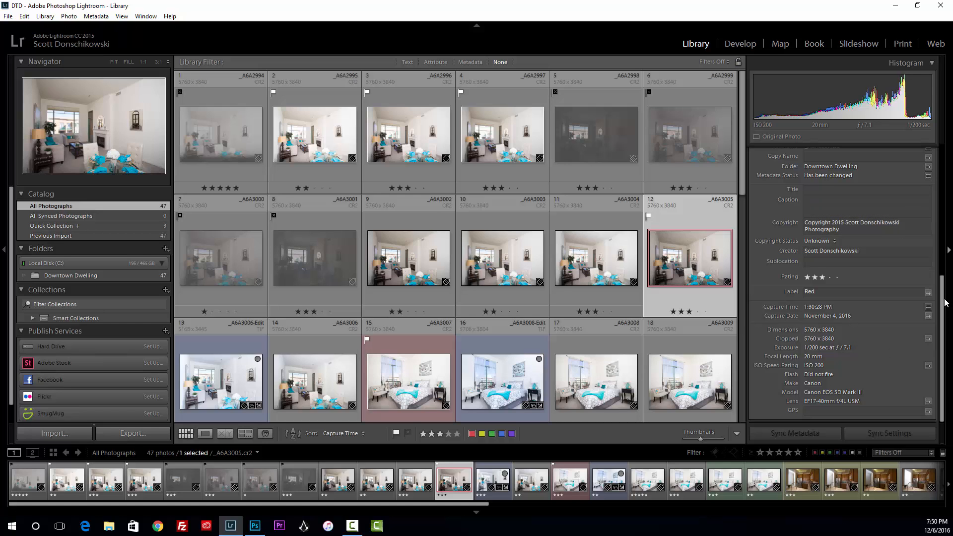
scroll(946, 287, "up", 1)
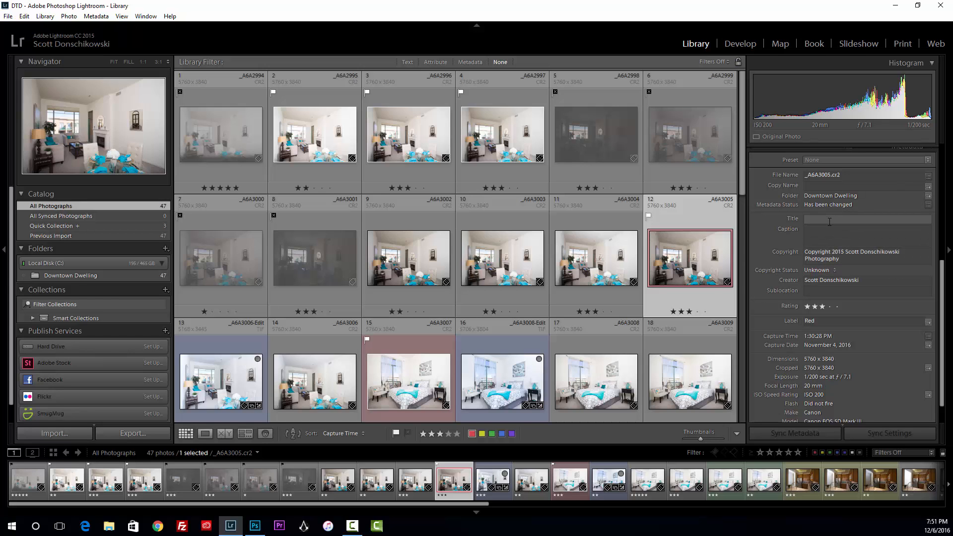
Enter "Extreme Nature" as the title of the edited bedroom photo _A6A3008-Edit
left_click(513, 378)
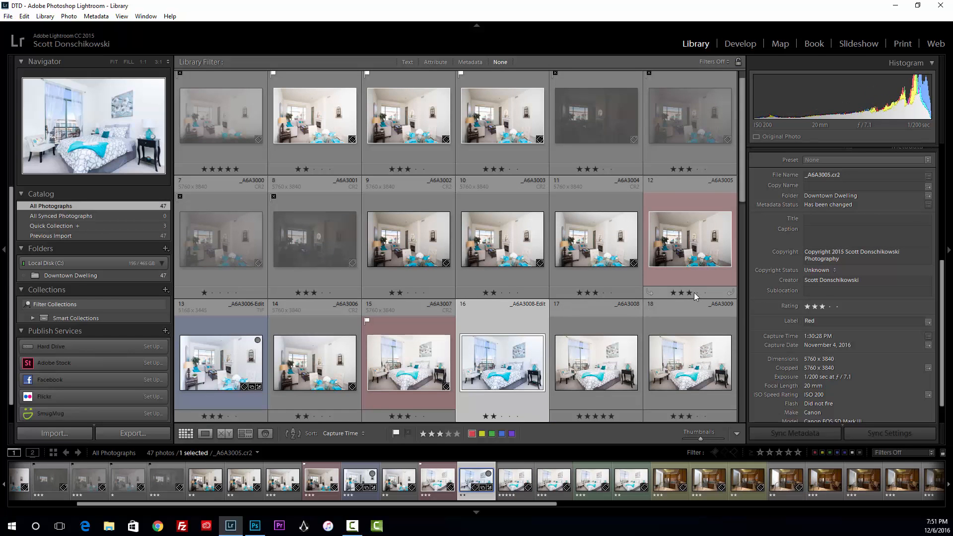
left_click(814, 219)
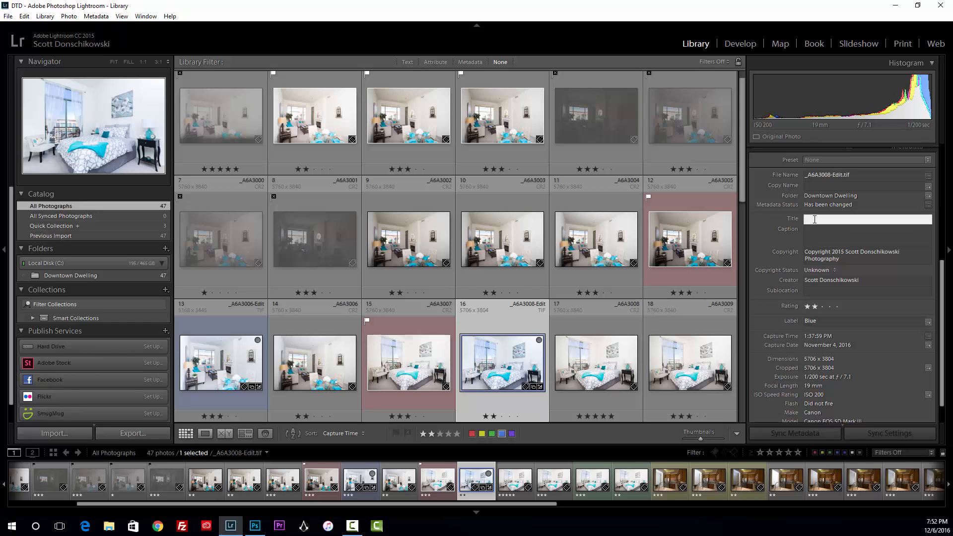
type("Extreme Nature")
left_click(809, 230)
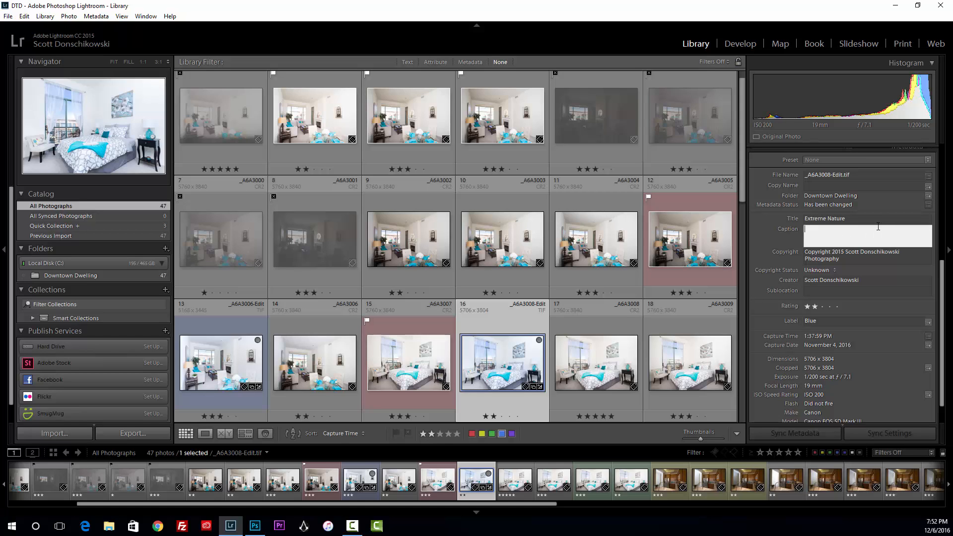
Clear the title of the edited bedroom photo _A6A3008-Edit
left_click(852, 217)
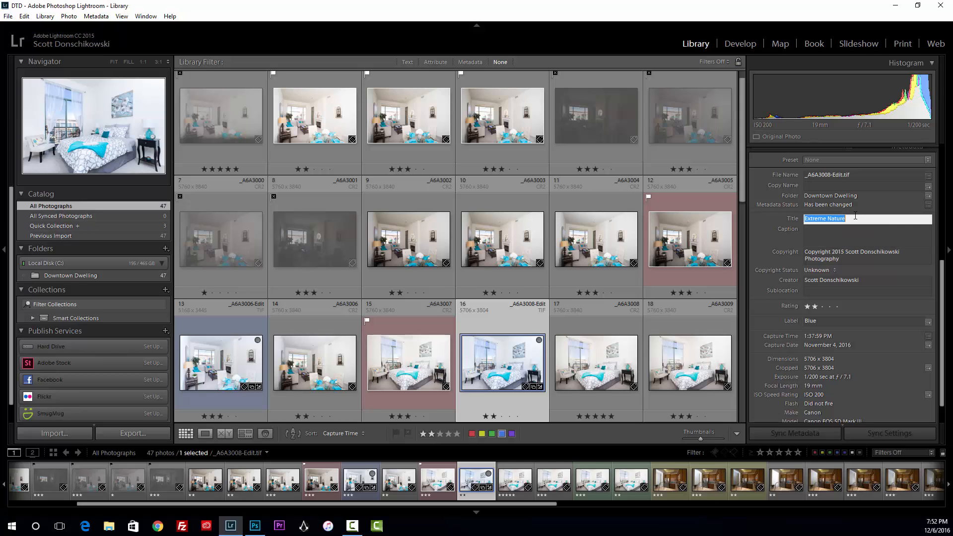
key("Delete")
key("Return")
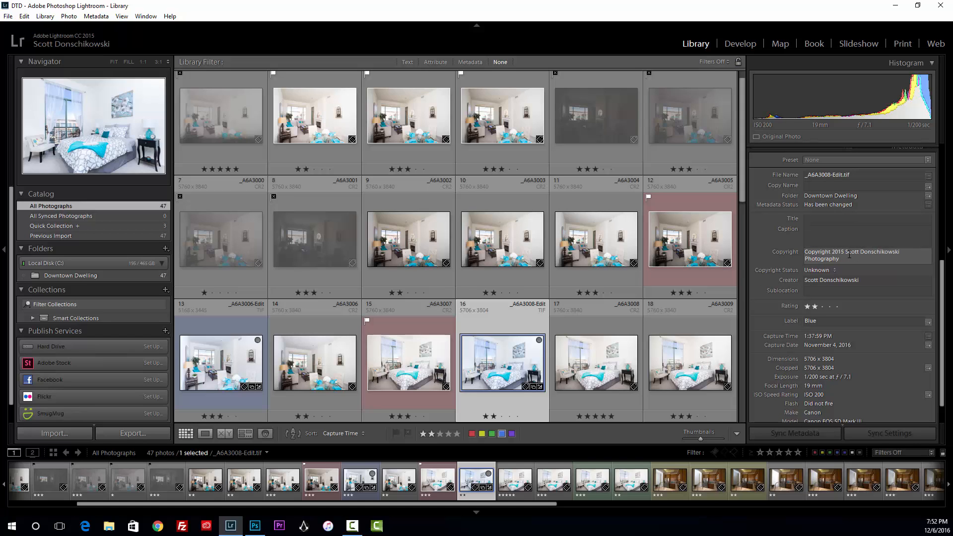
Set the copyright status of the edited bedroom photo _A6A3008-Edit to Copyrighted
left_click(844, 249)
left_click(823, 270)
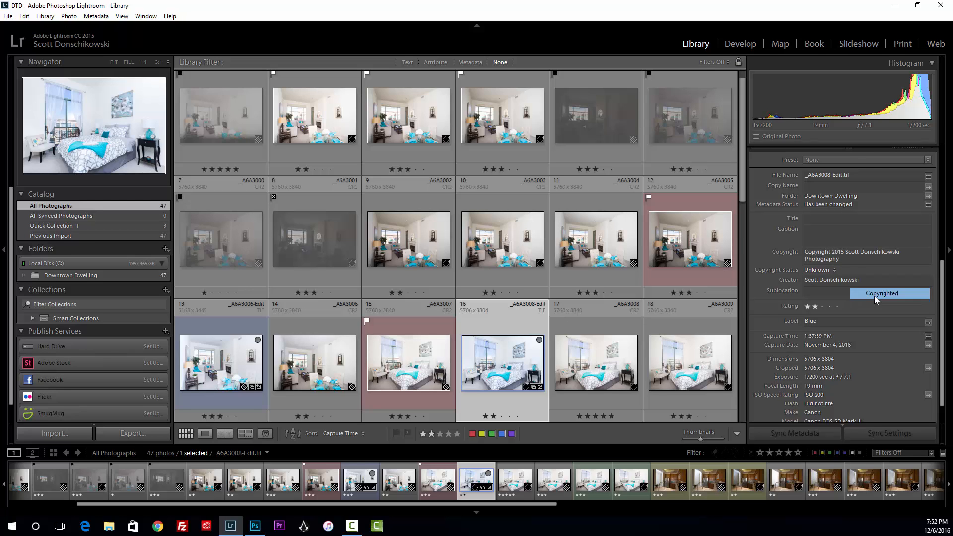
left_click(883, 292)
left_click(849, 280)
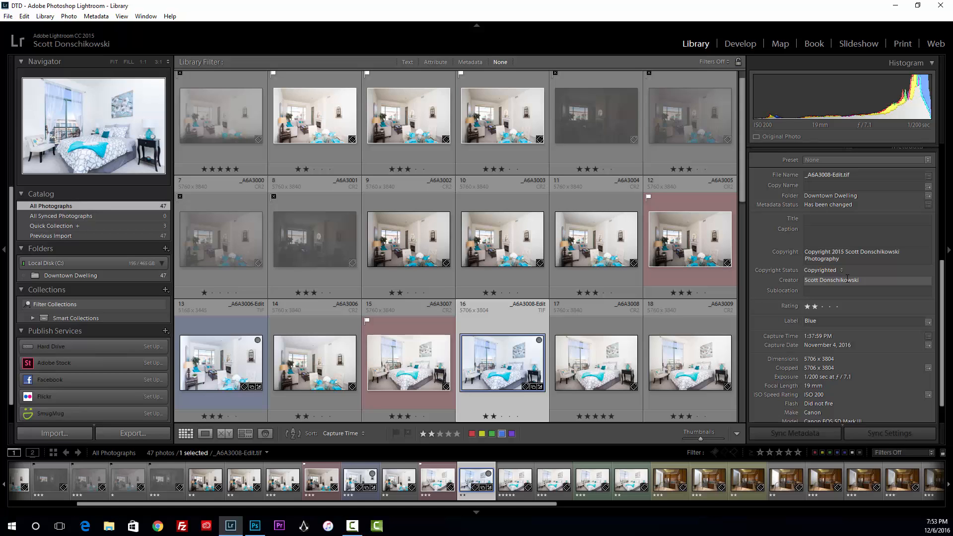
Preview a time zone shift of +8 hours for the capture time of _A6A3008-Edit and cancel the adjustment
left_click_drag(942, 301, 941, 322)
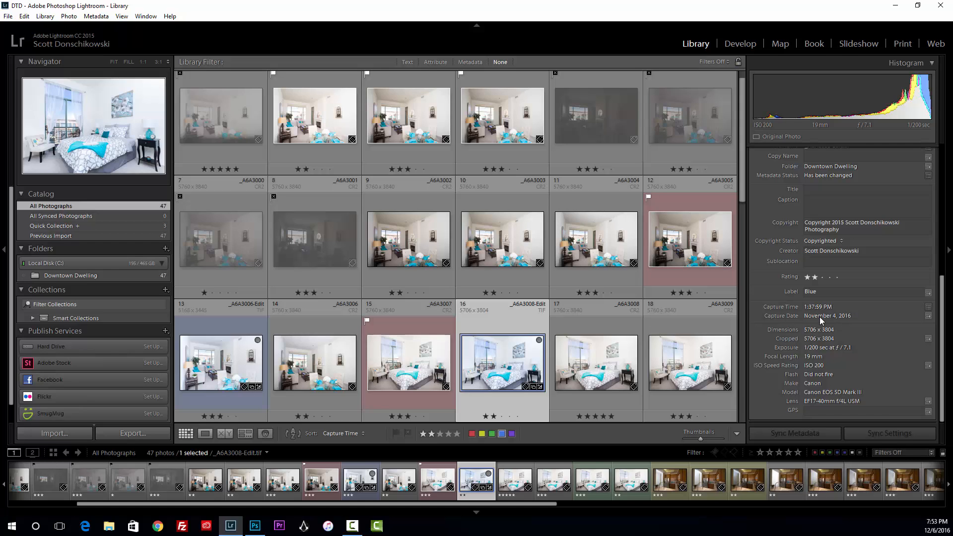
left_click(928, 308)
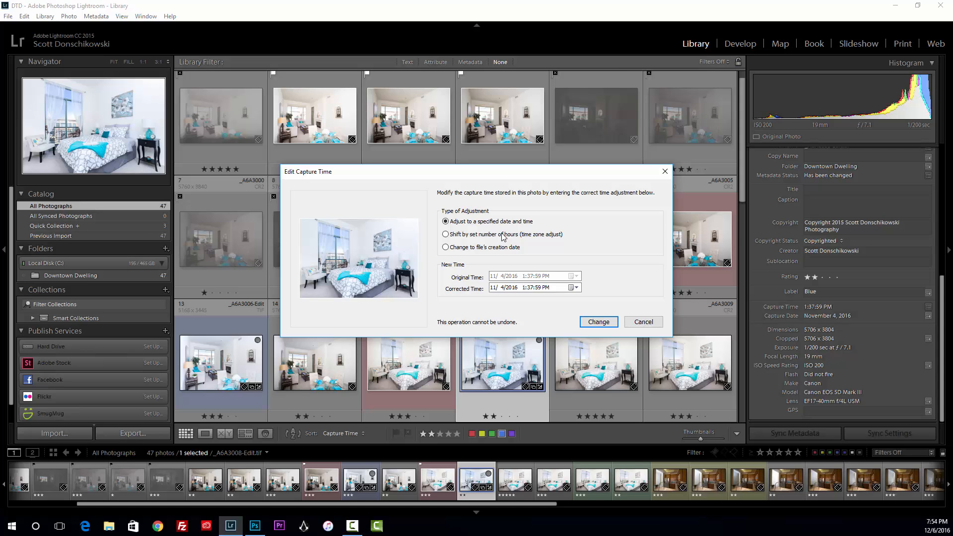
left_click(469, 234)
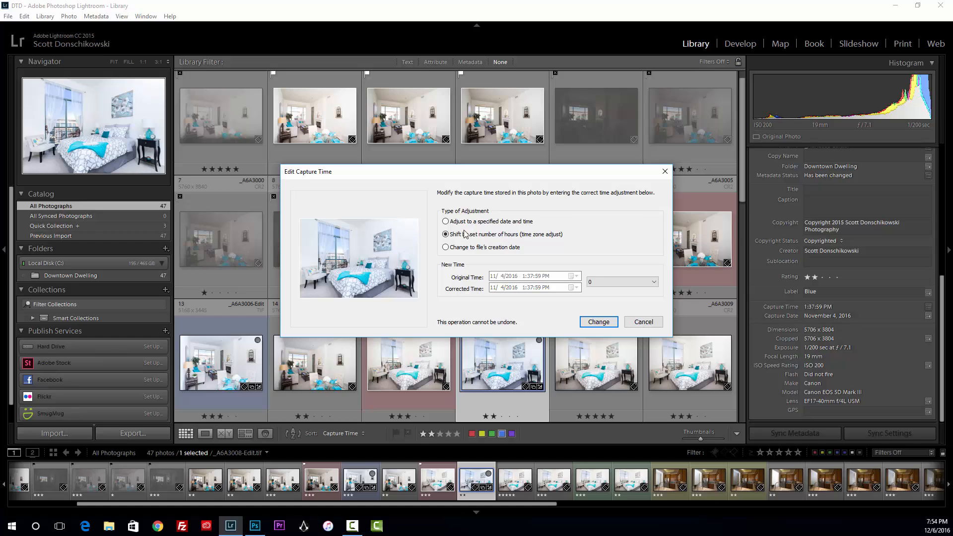
left_click(623, 282)
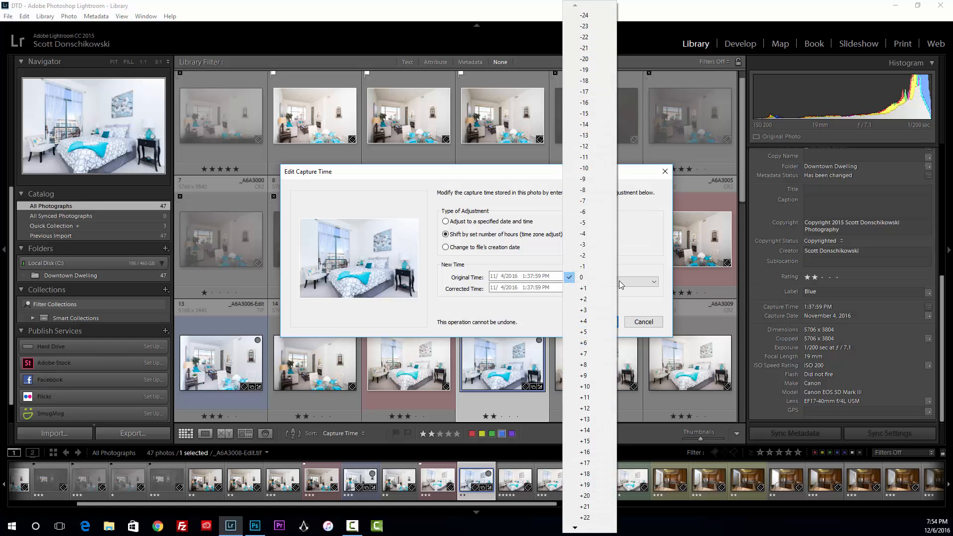
left_click(595, 365)
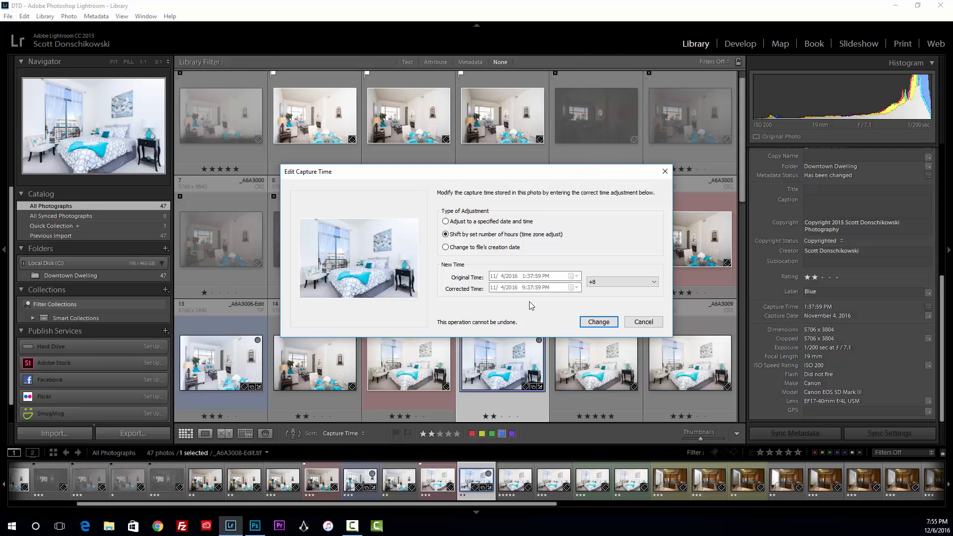
left_click(641, 323)
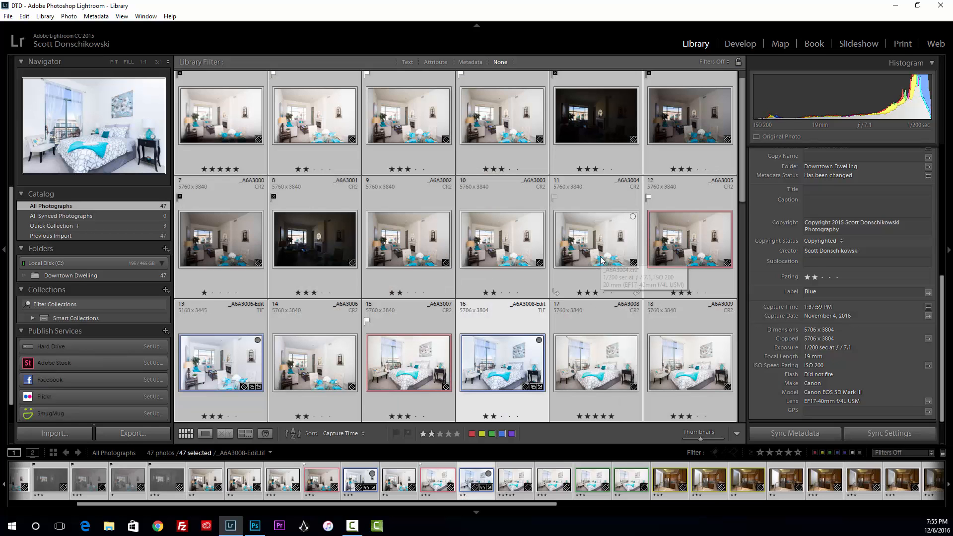
Select all photos, preview a +2 hour shift of their capture times and cancel the adjustment
key("ctrl+a")
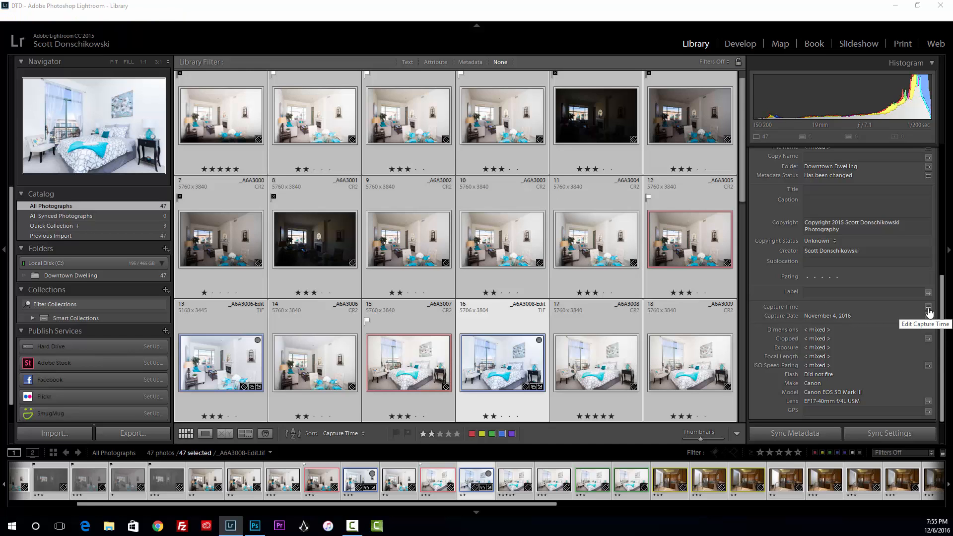
left_click(928, 309)
left_click(493, 242)
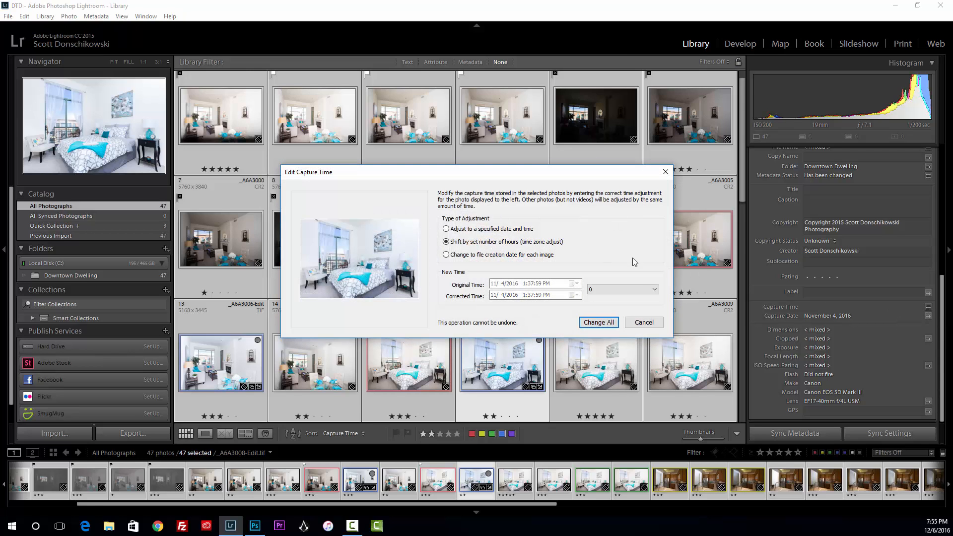
left_click(628, 296)
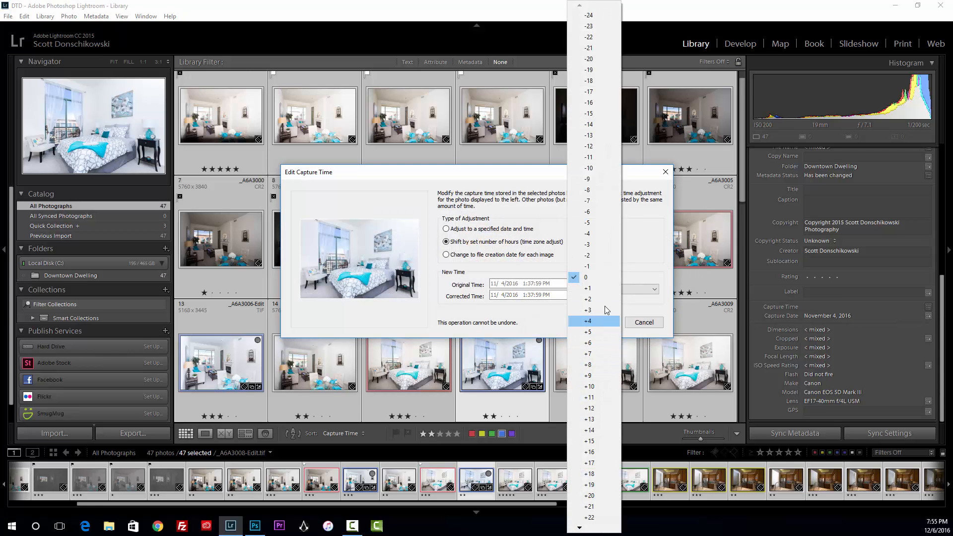
left_click(590, 299)
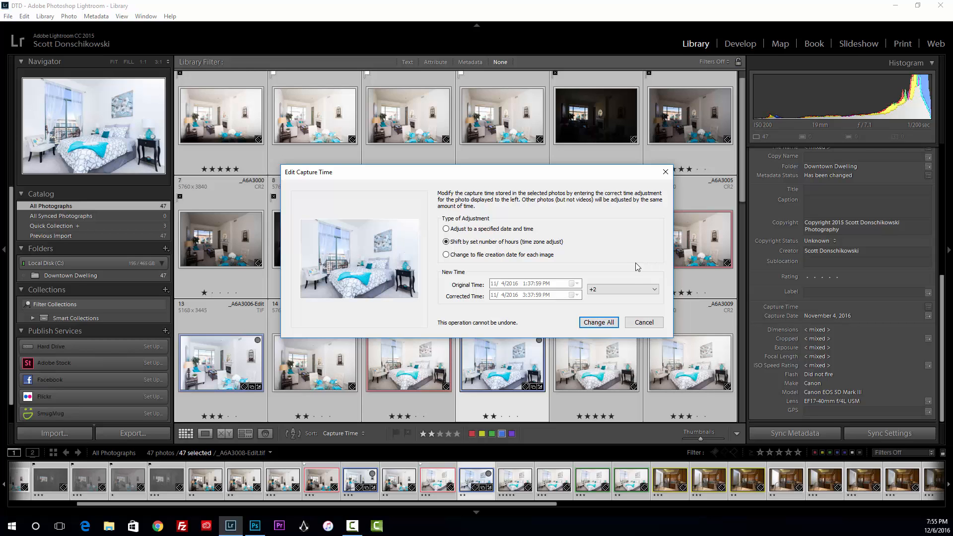
left_click(644, 325)
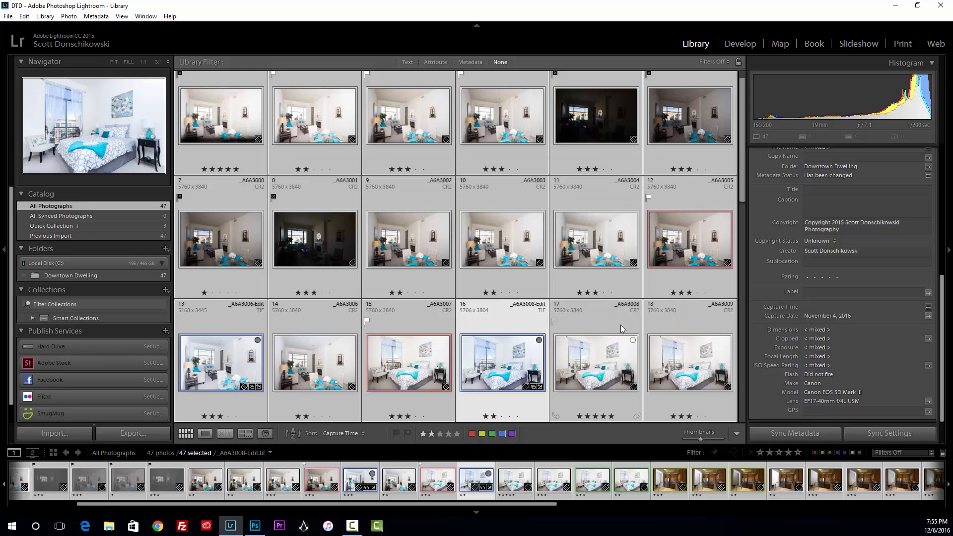
Set the copyright status of all 47 photos to Copyrighted and apply the change to the whole selection
left_click(605, 323)
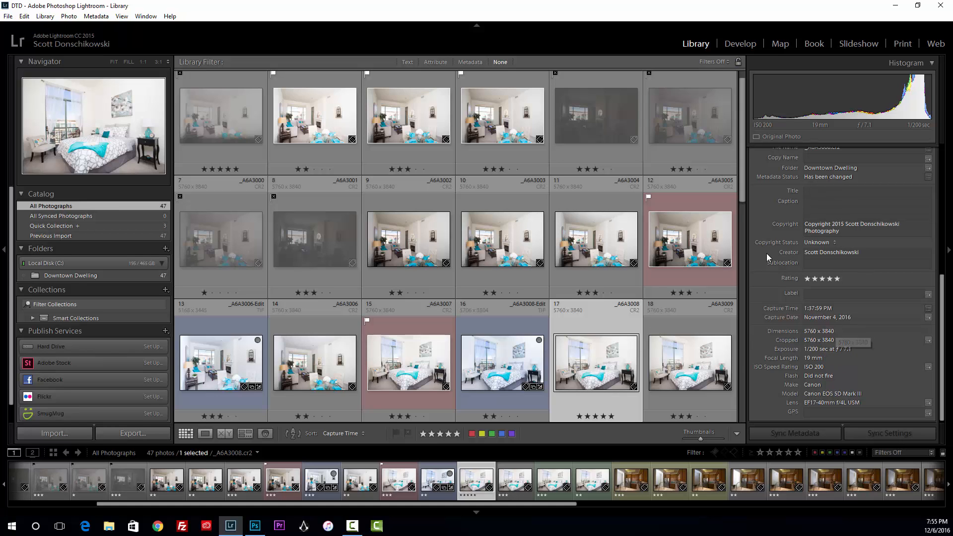
key("ctrl+a")
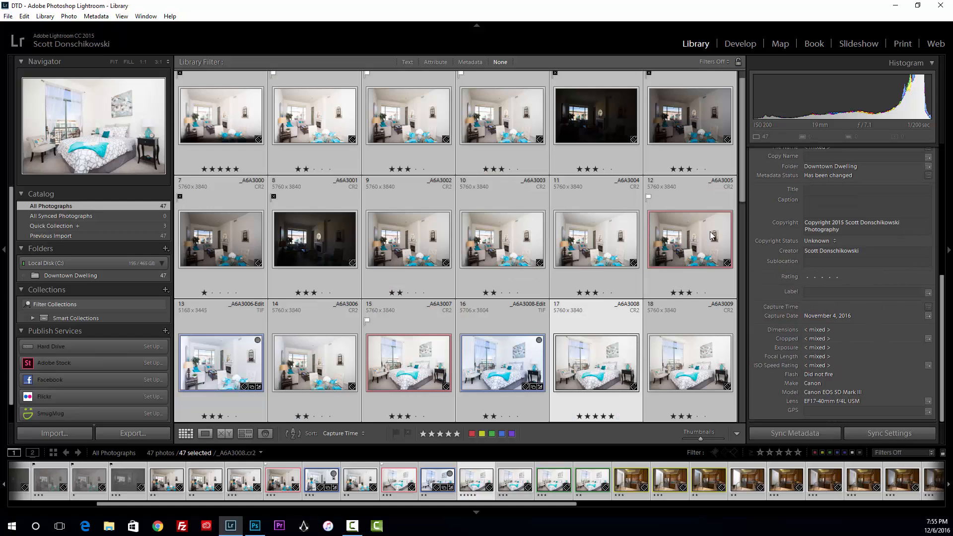
left_click(825, 242)
left_click(863, 264)
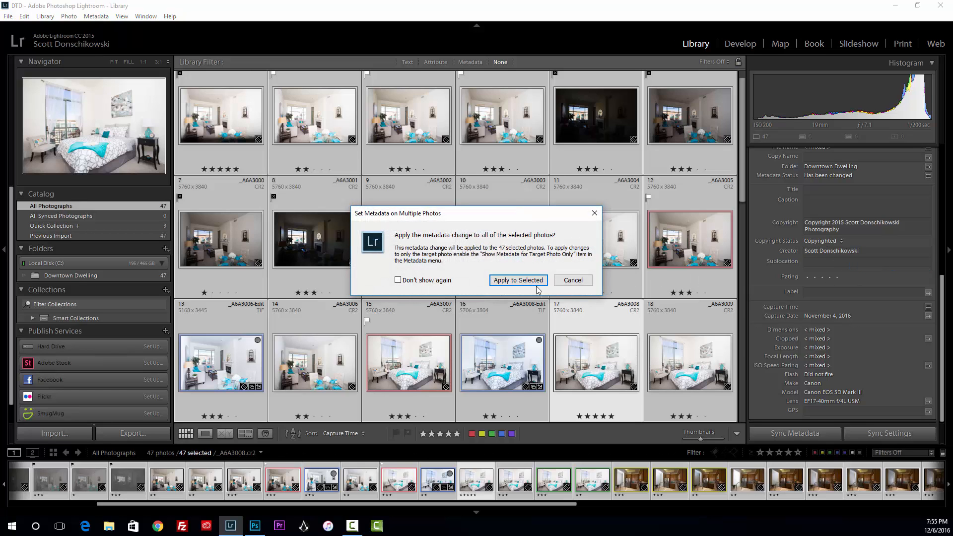
left_click(516, 280)
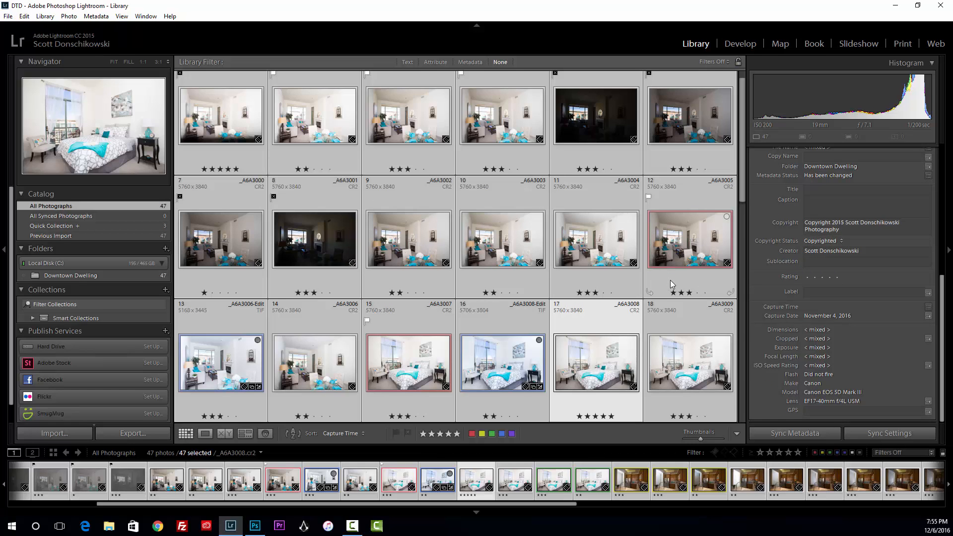
Open the metadata preset editor for living room photo _A6A3005 and examine its preset options, IPTC Copyright and IPTC Creator fields
left_click(674, 263)
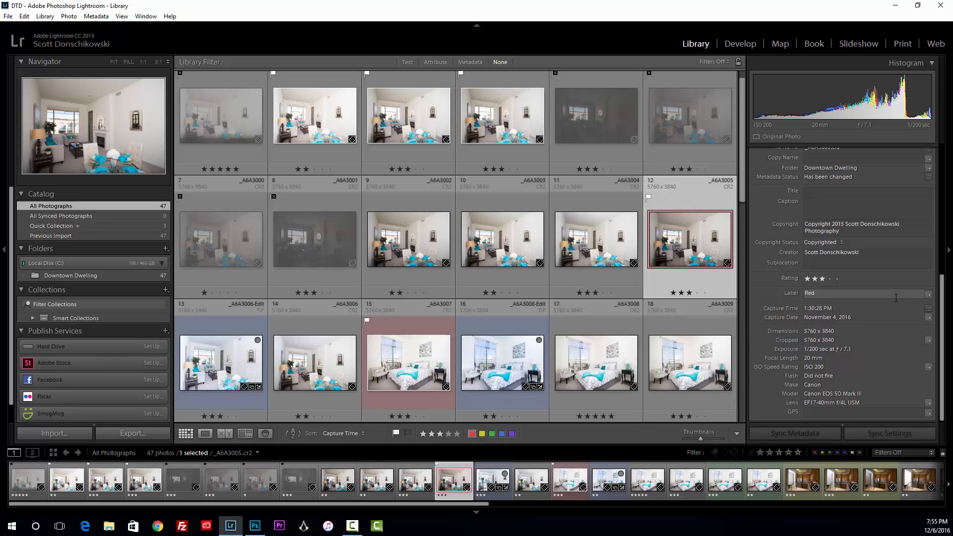
left_click_drag(941, 297, 940, 261)
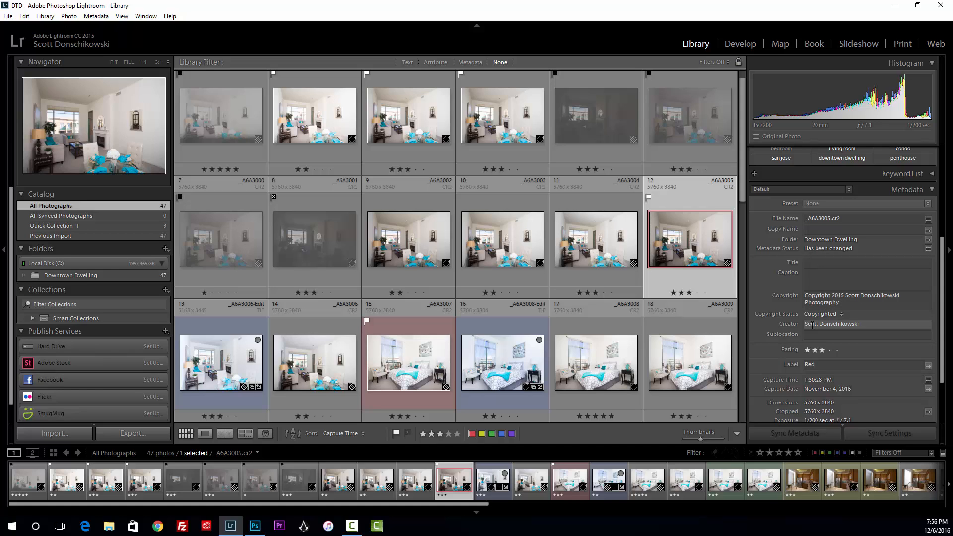
left_click(862, 204)
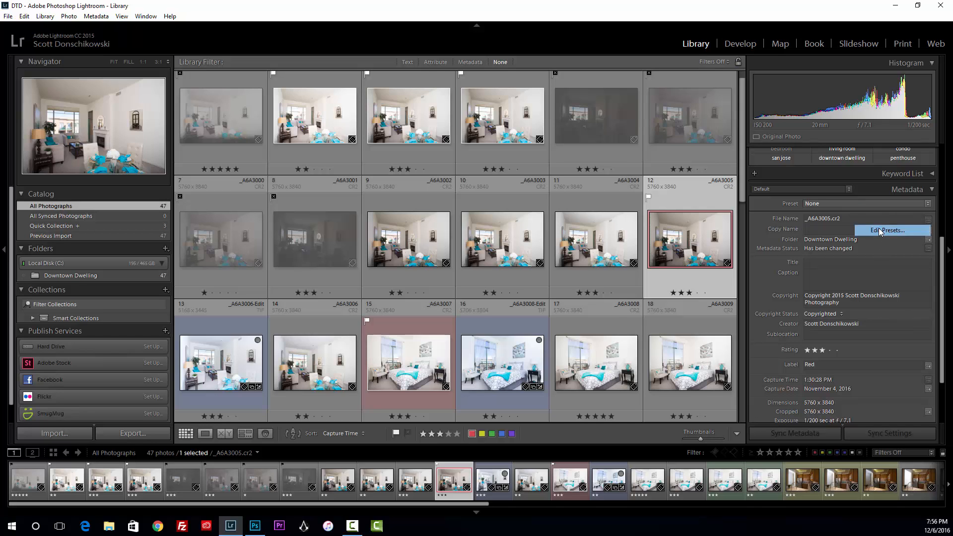
left_click(880, 231)
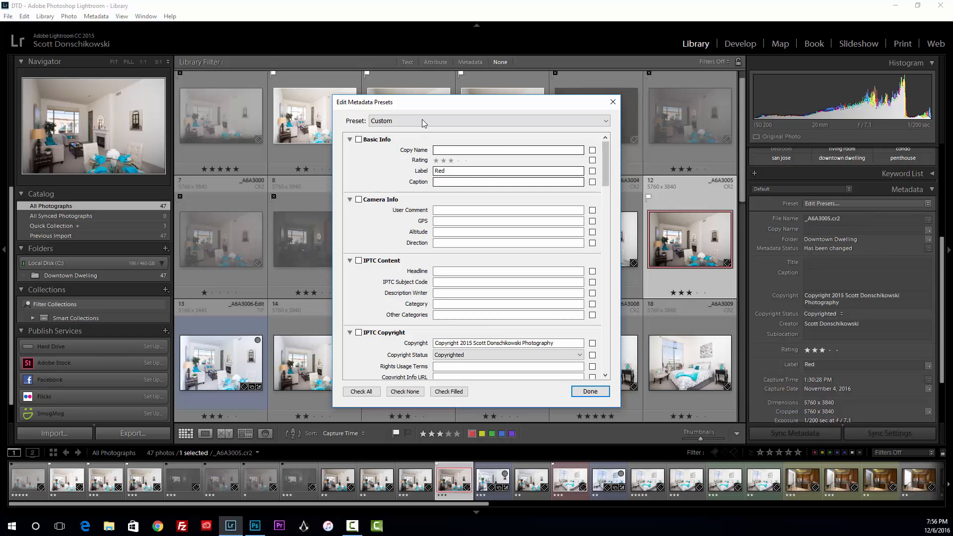
left_click(422, 122)
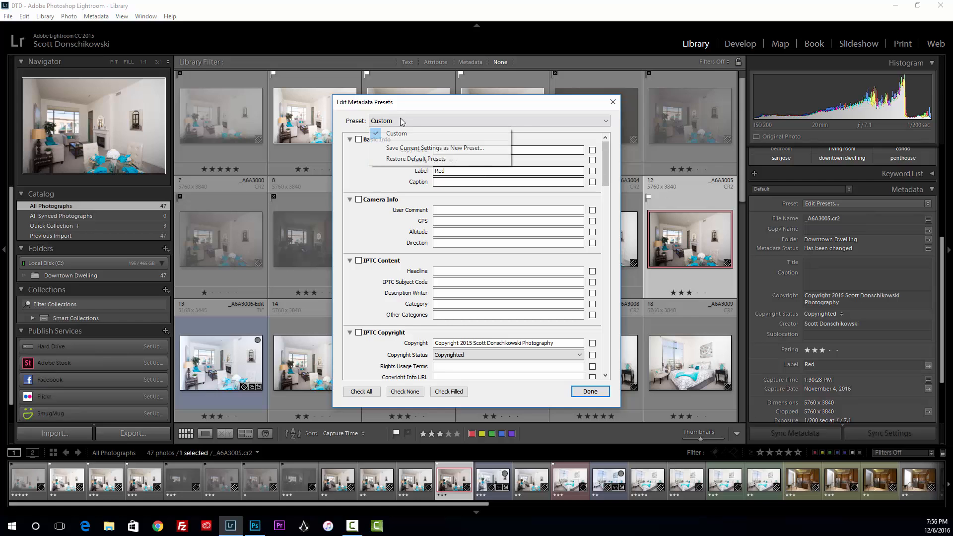
left_click(352, 146)
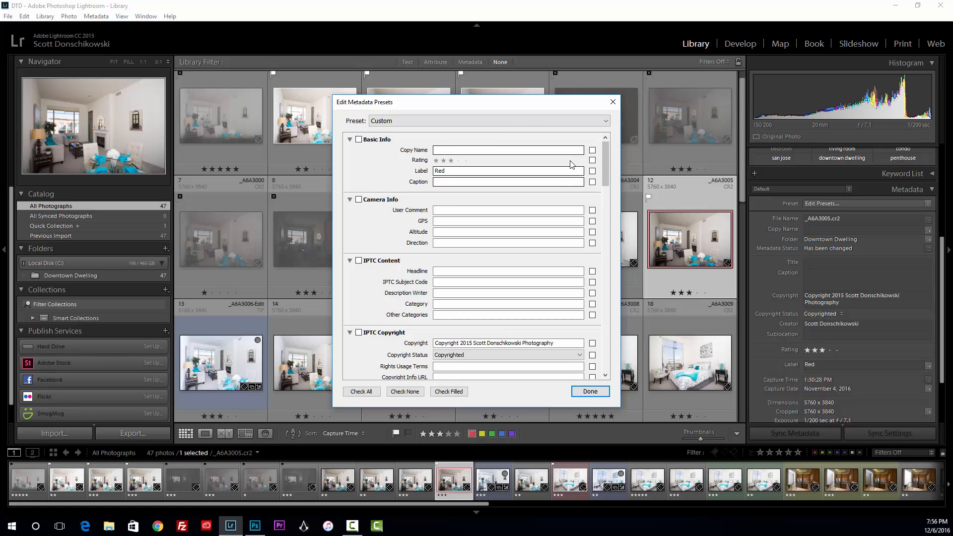
left_click_drag(603, 168, 604, 206)
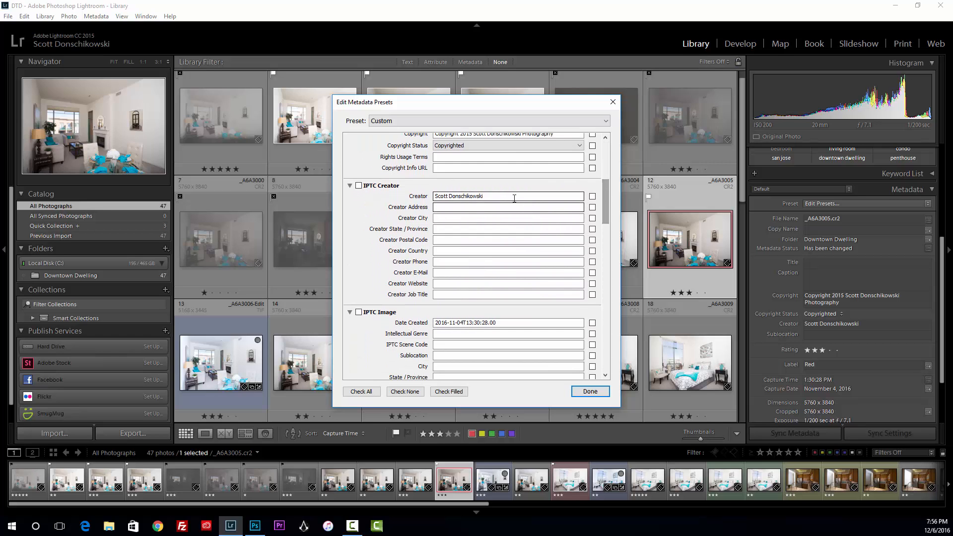
triple_click(494, 197)
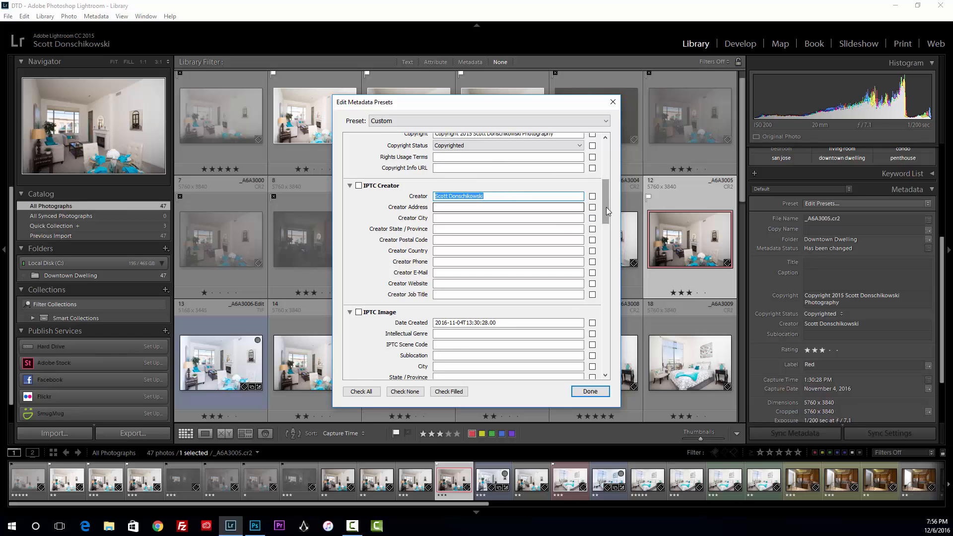
left_click_drag(605, 209, 607, 204)
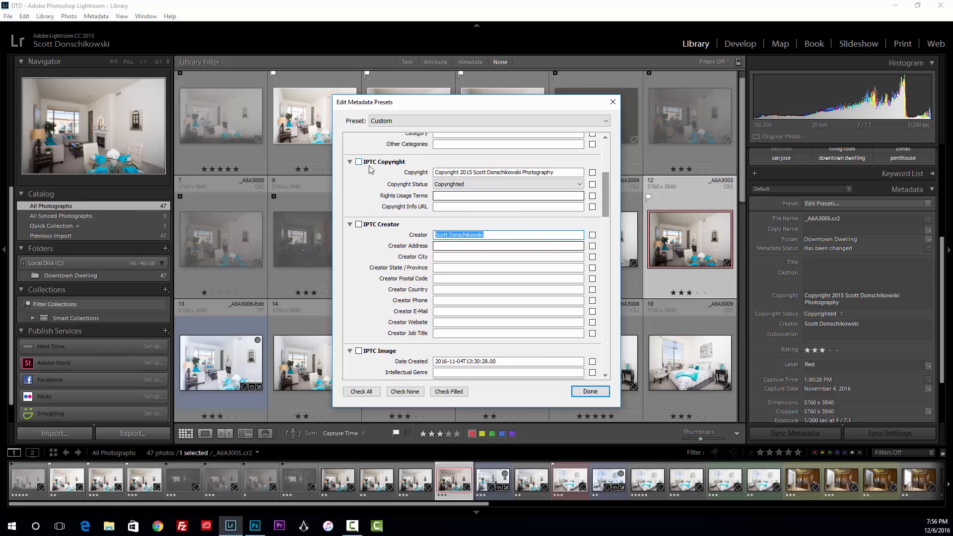
triple_click(441, 172)
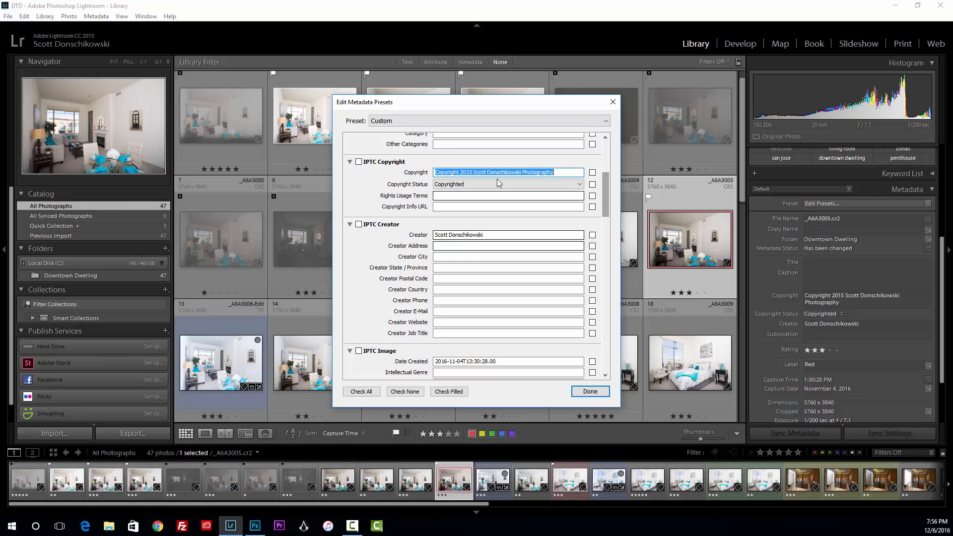
left_click(485, 186)
left_click(535, 207)
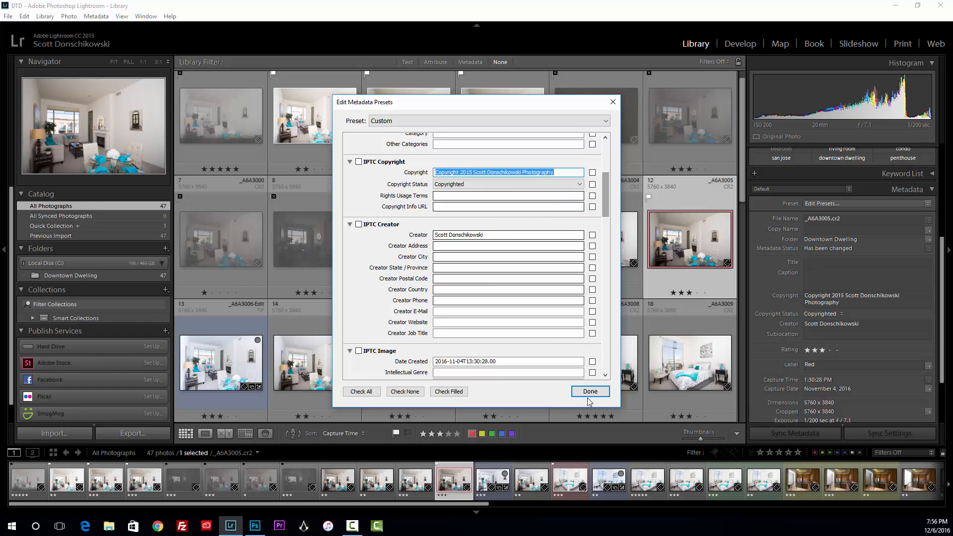
scroll(486, 178, "up", 5)
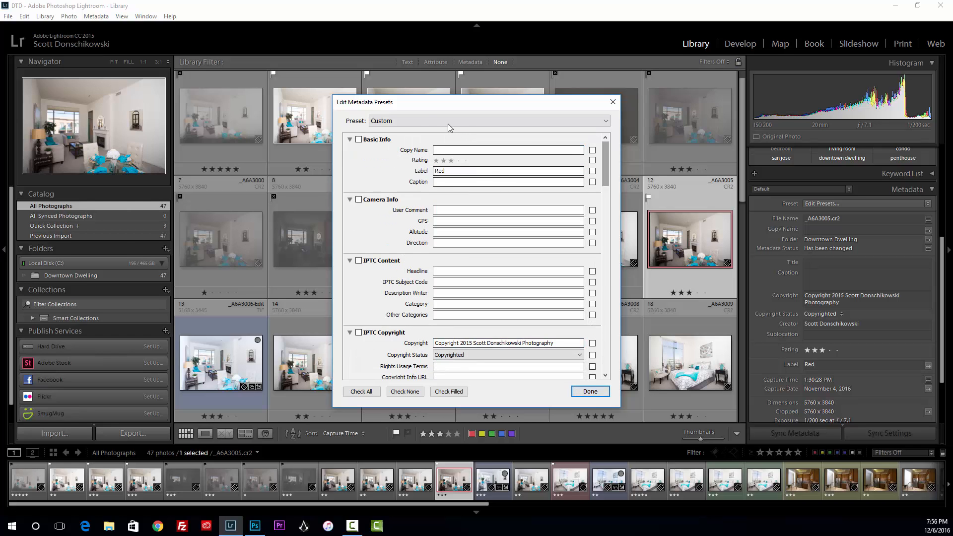
Start saving the current metadata settings as a new preset, cancel the naming, and close the preset editor without saving
left_click(425, 124)
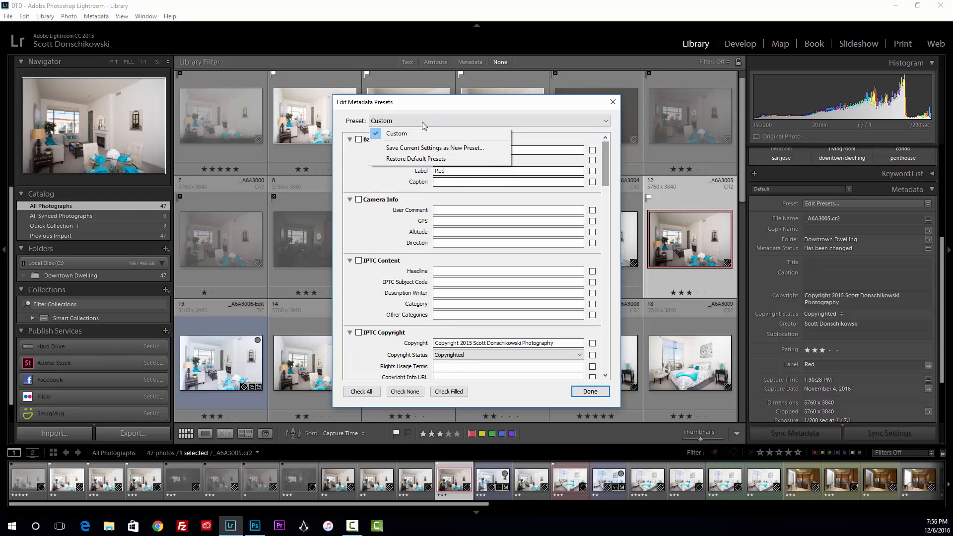
left_click(431, 148)
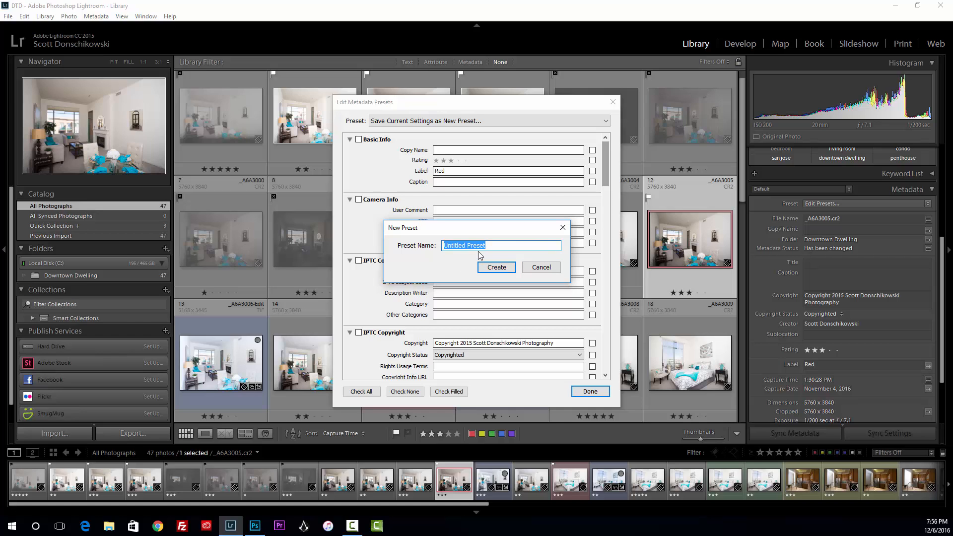
left_click(540, 266)
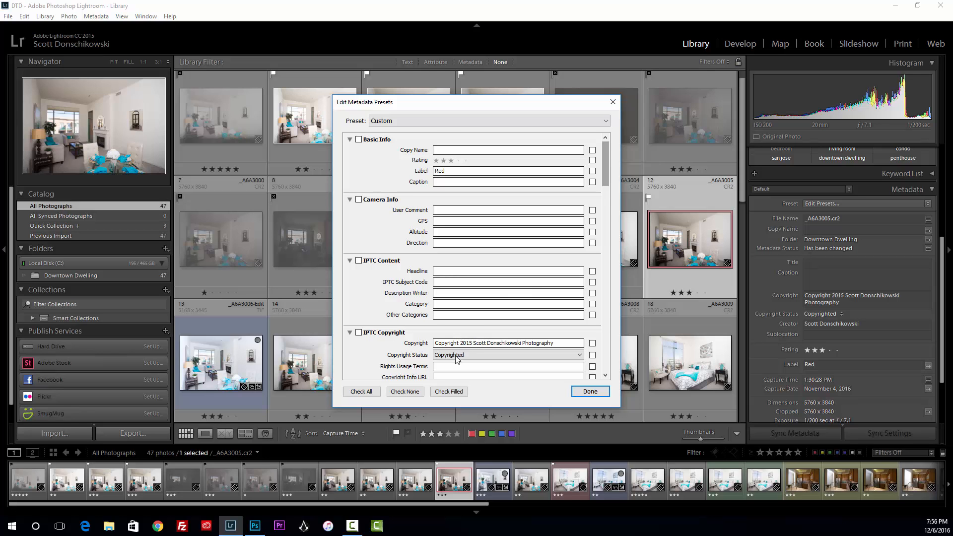
scroll(606, 179, "down", 5)
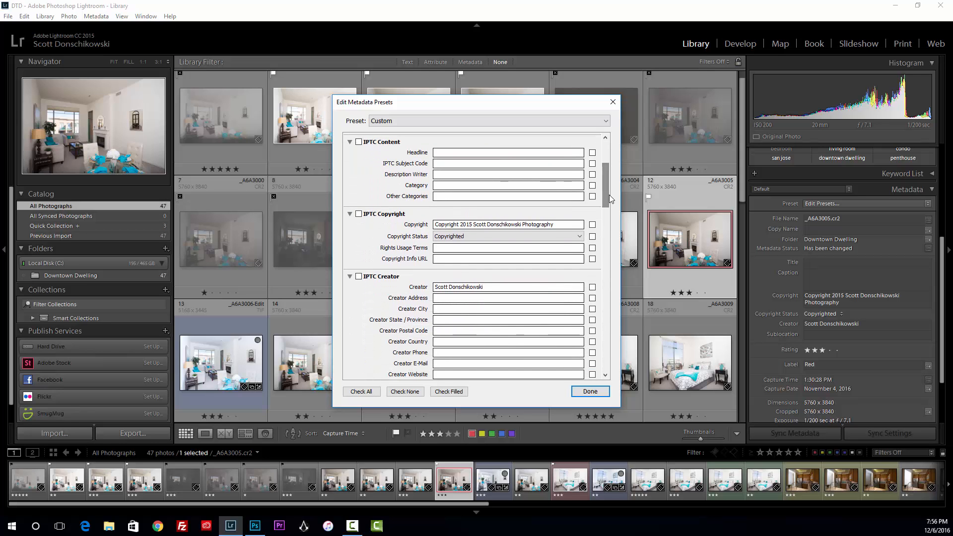
left_click(590, 391)
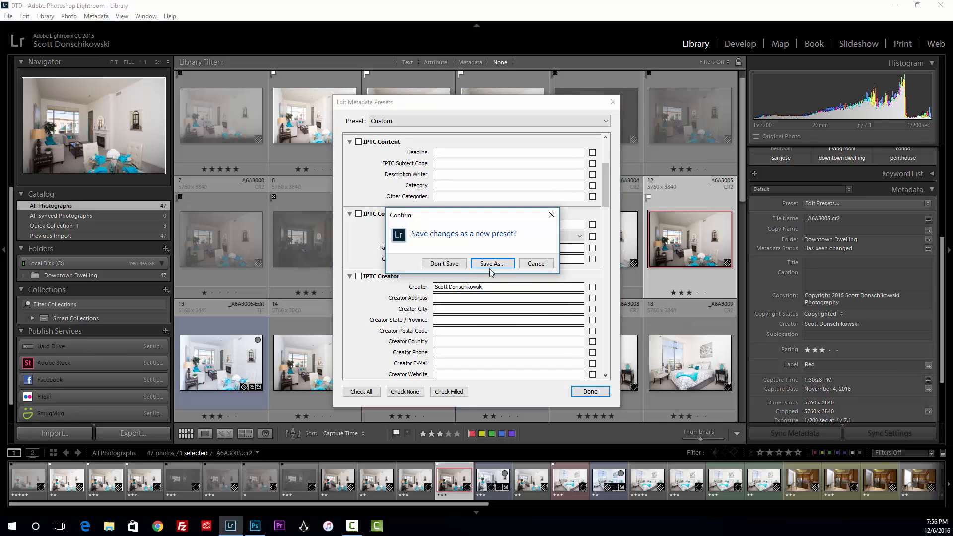
left_click(455, 259)
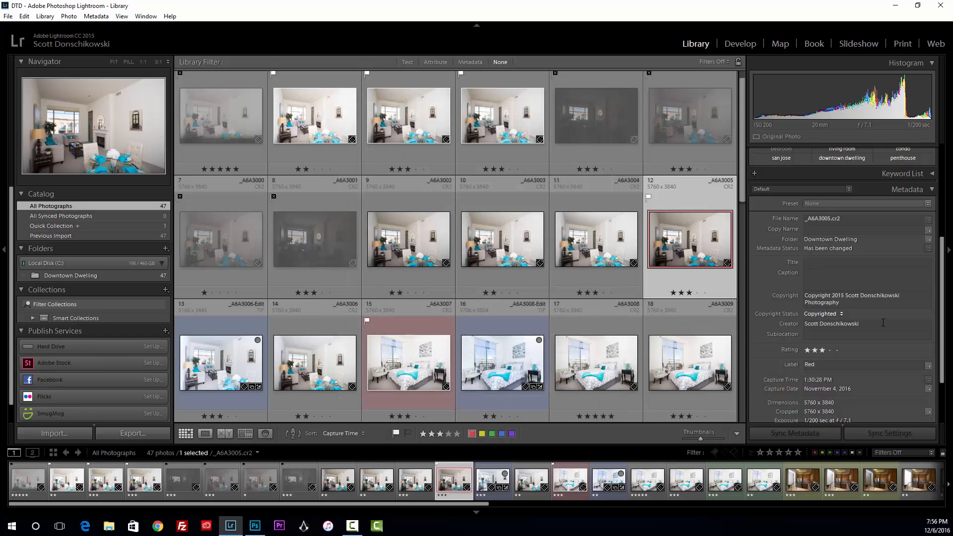
Hide and show the Library filter bar several times, leaving it shown above the photo grid
scroll(855, 314, "down", 3)
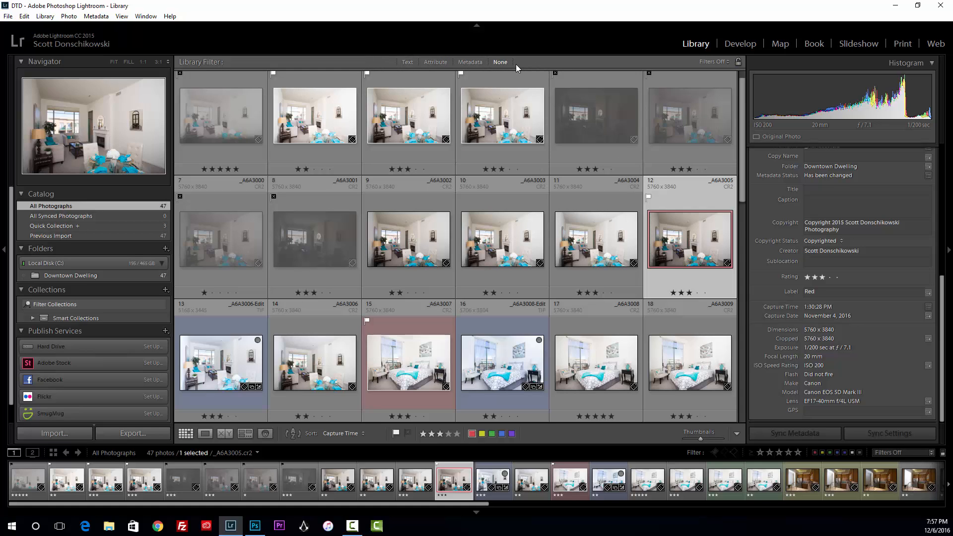
key("backslash")
key("j")
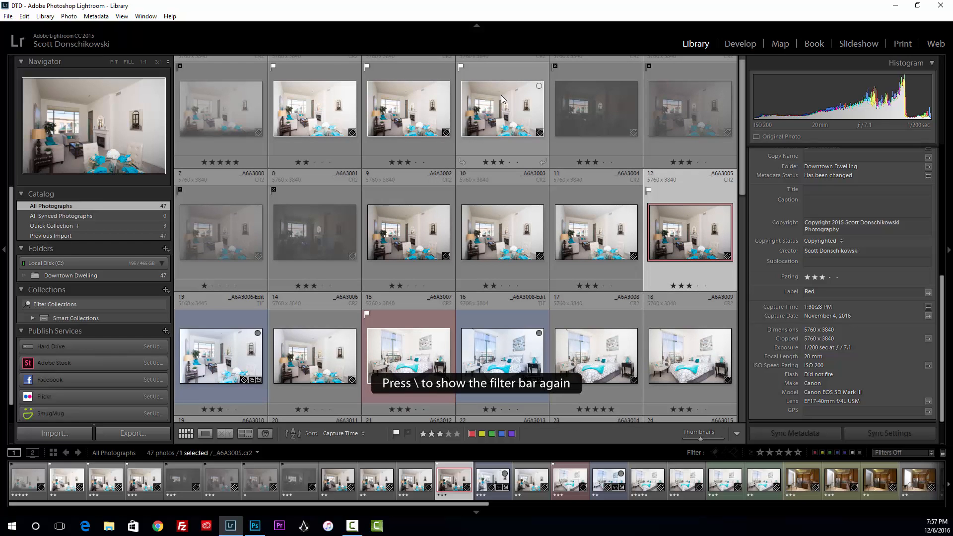
key("backslash")
key("j")
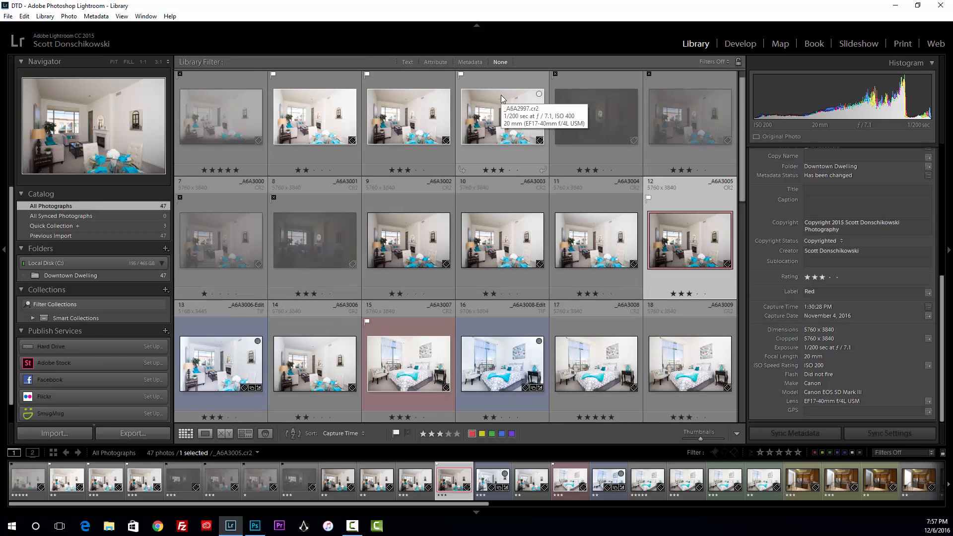
key("backslash")
key("j")
key("backslash")
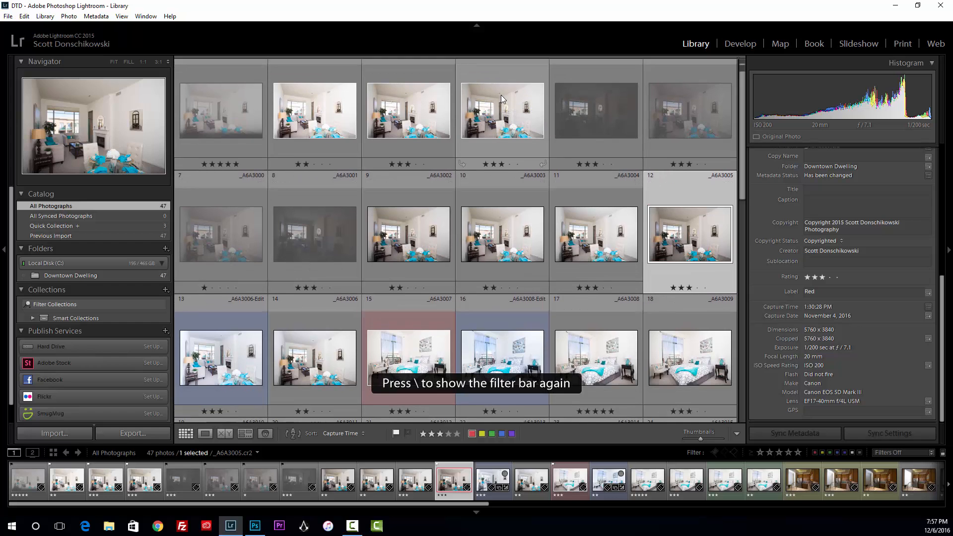
key("j")
key("backslash")
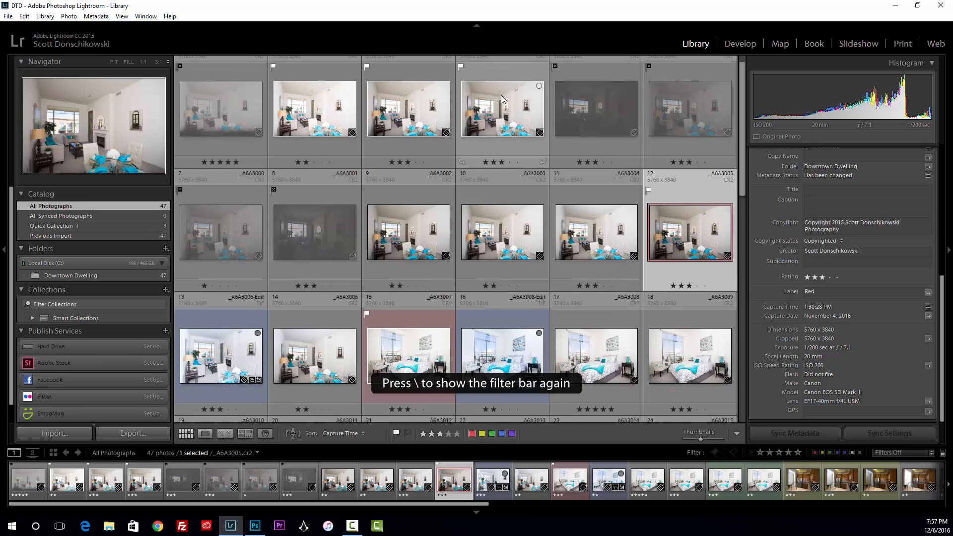
key("backslash")
key("backslash")
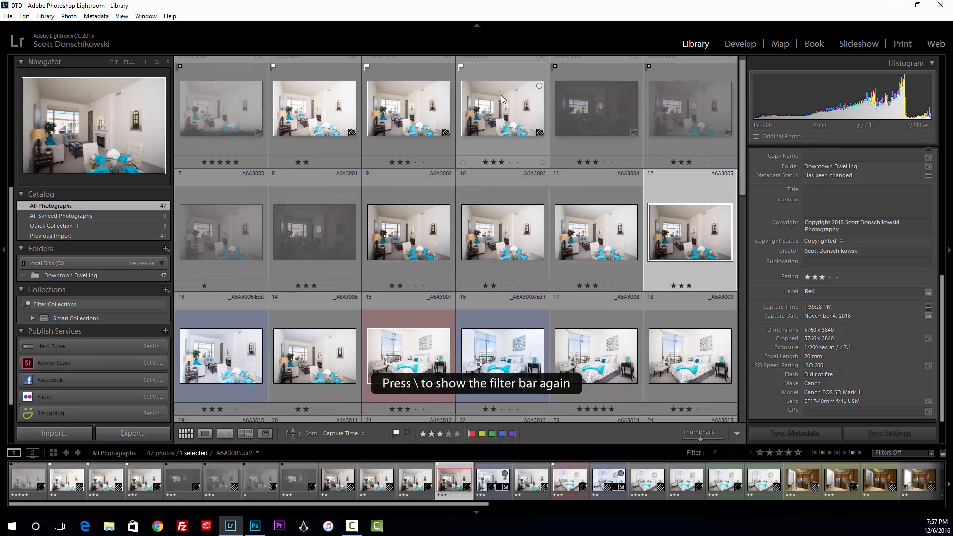
key("backslash")
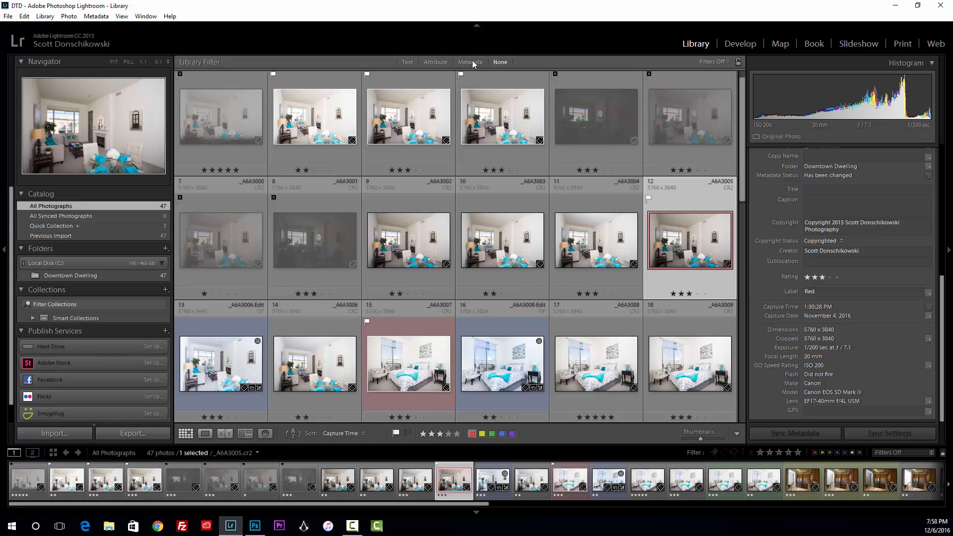
Enable the text filter in the Library and restrict its search to Keywords
left_click(408, 61)
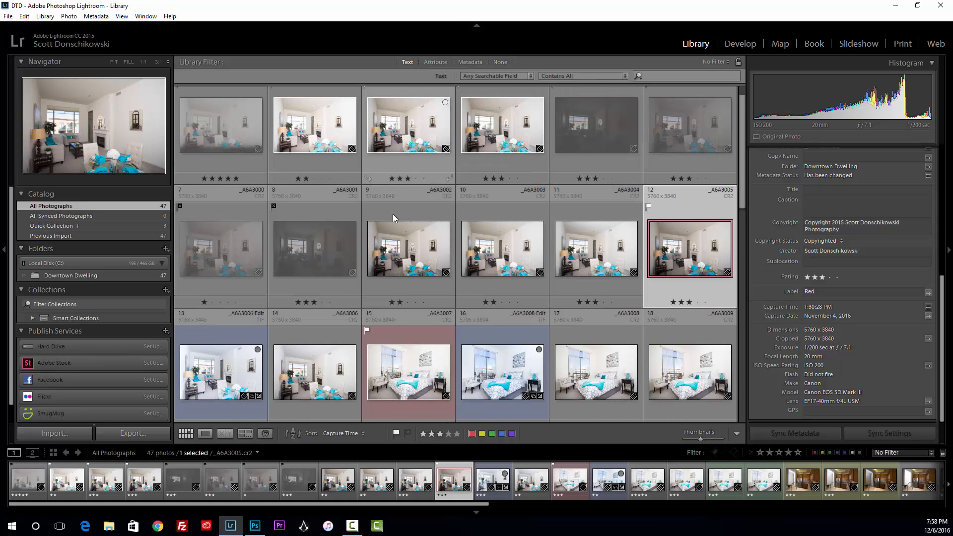
left_click(662, 76)
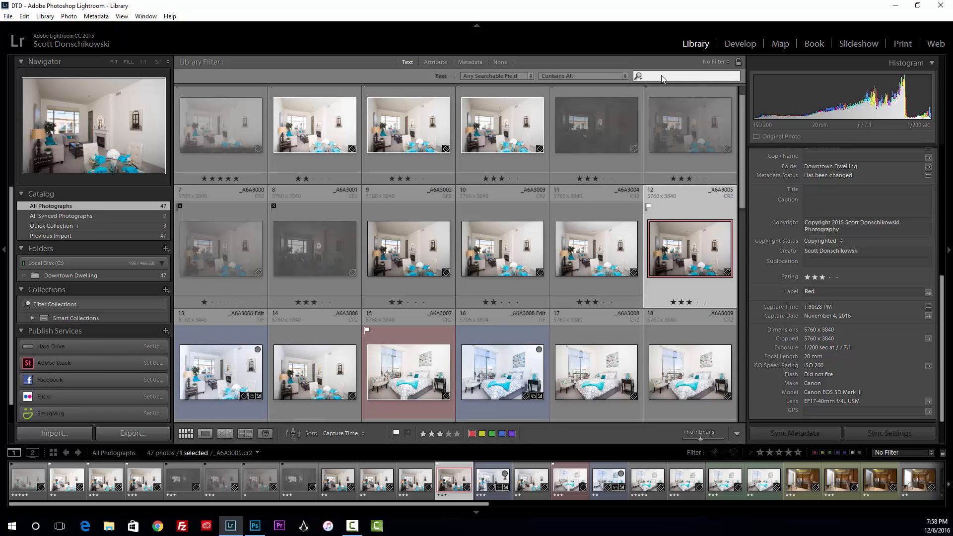
left_click(472, 76)
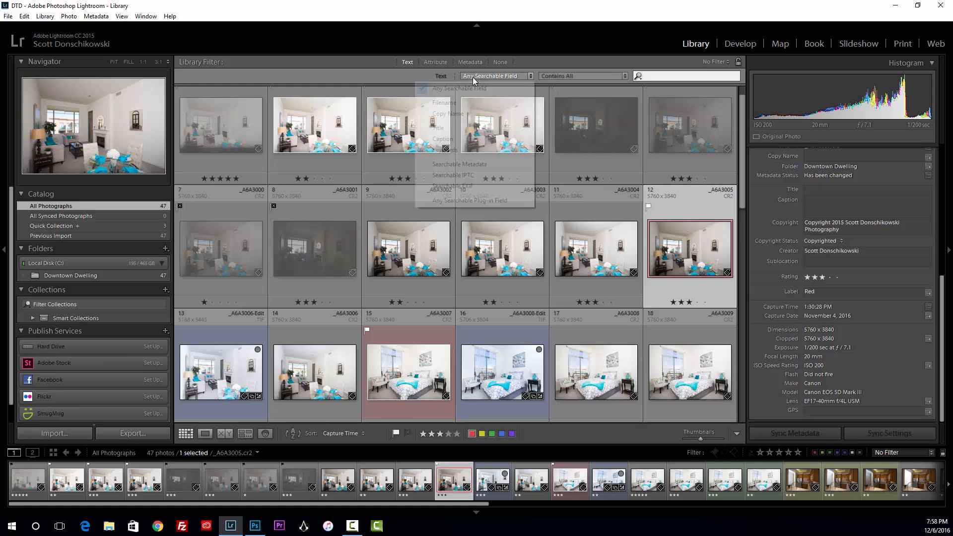
left_click(469, 150)
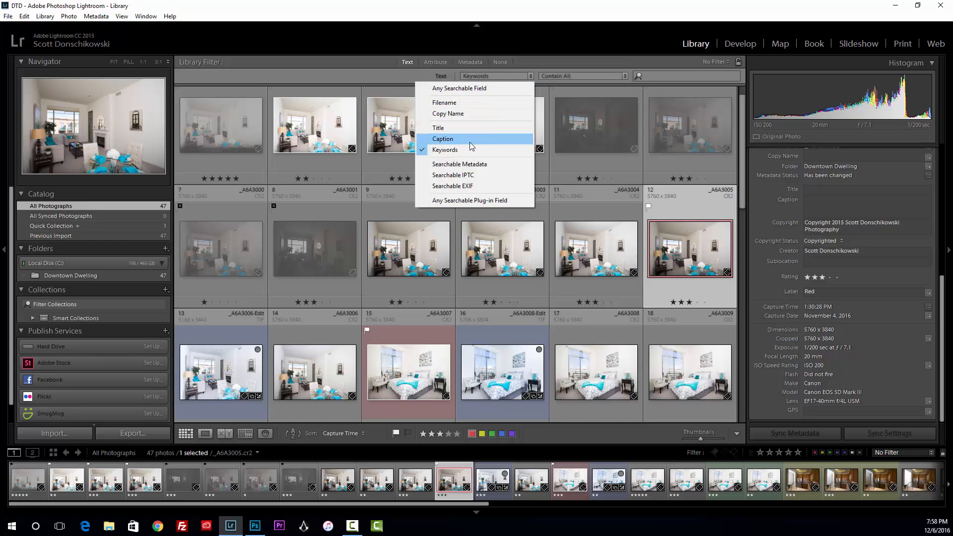
left_click(469, 149)
Search the photo keywords for "condo" and replace the search term with "bedroom"
left_click(645, 75)
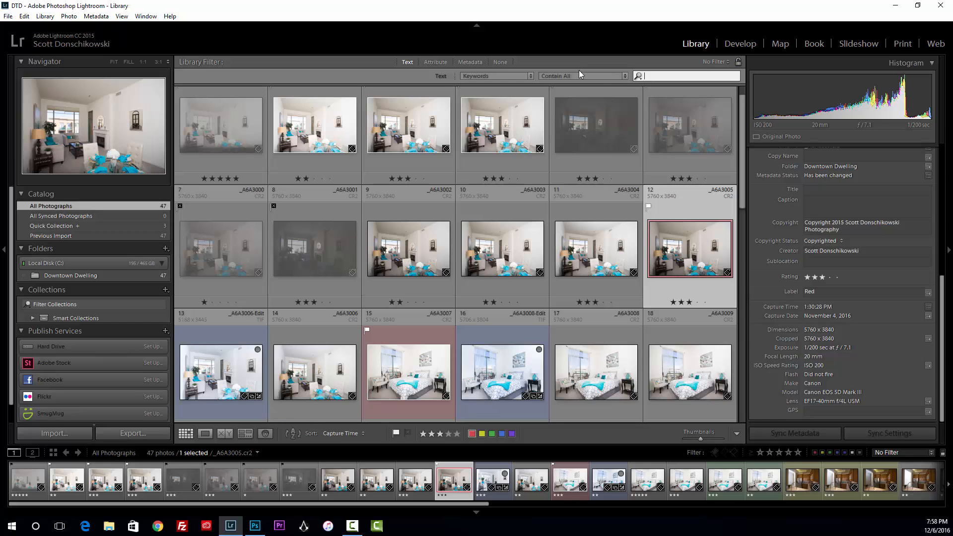
type("condo")
key("BackSpace")
key("BackSpace")
key("BackSpace")
key("BackSpace")
key("BackSpace")
type("bedroo")
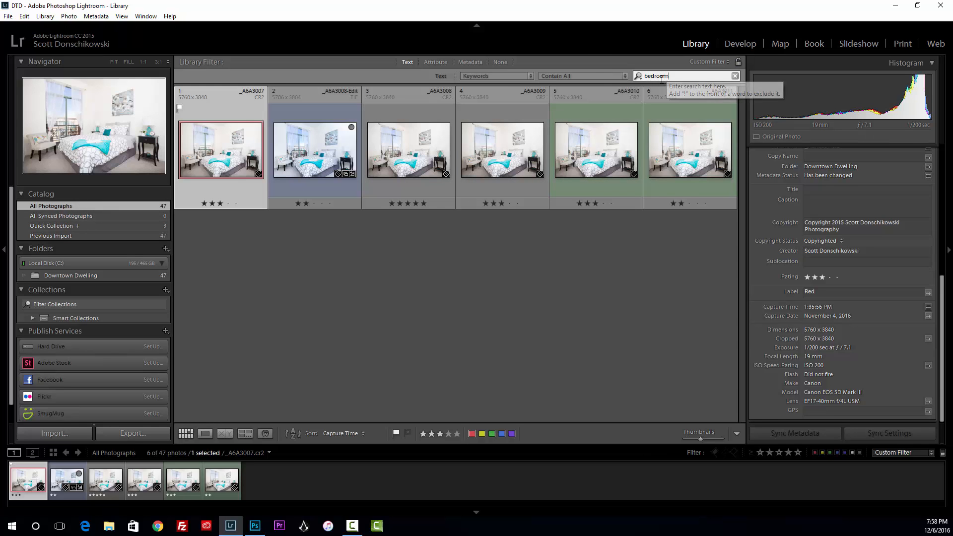
Replace the keyword search term with "kitchen", browse the matching photos, and turn off the text filter
type("m")
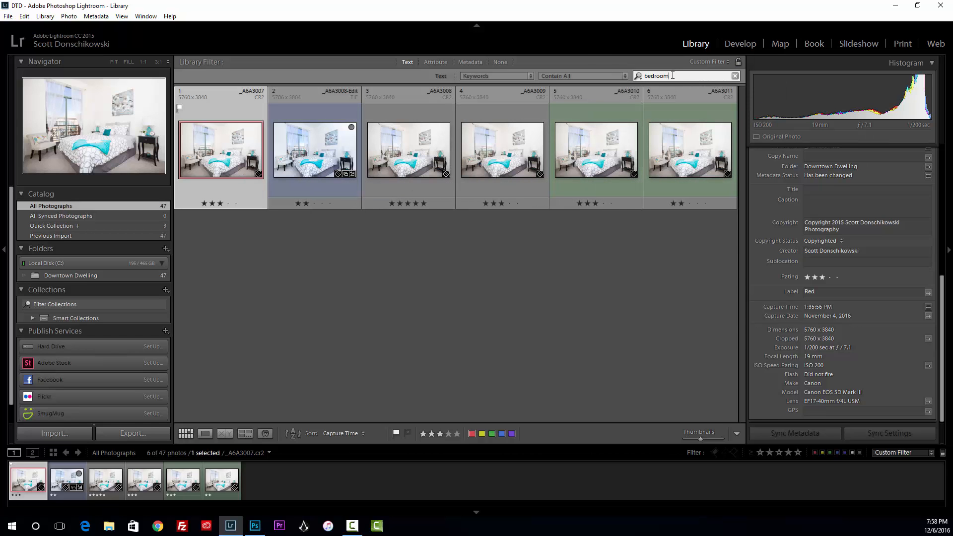
left_click_drag(671, 76, 582, 73)
type("kitchen")
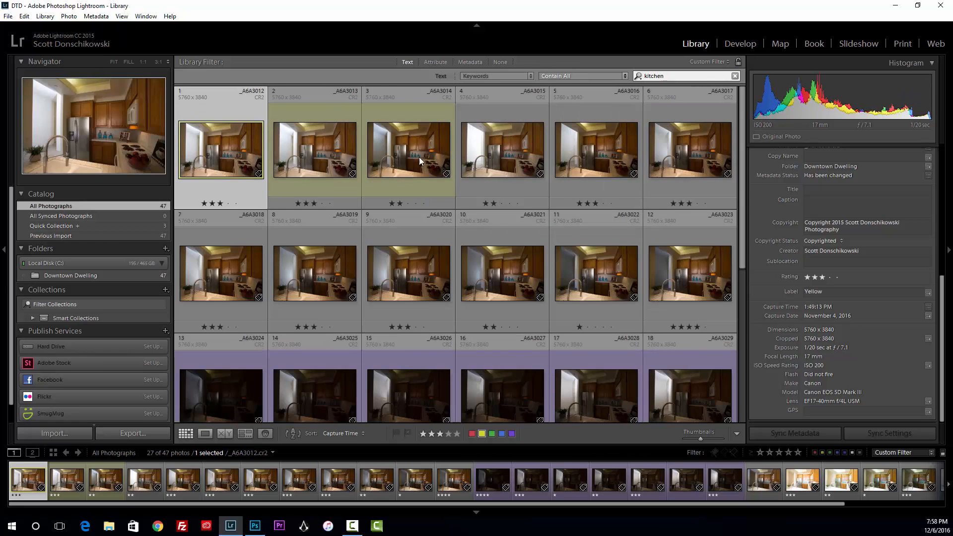
scroll(546, 240, "down", 5)
scroll(547, 241, "up", 5)
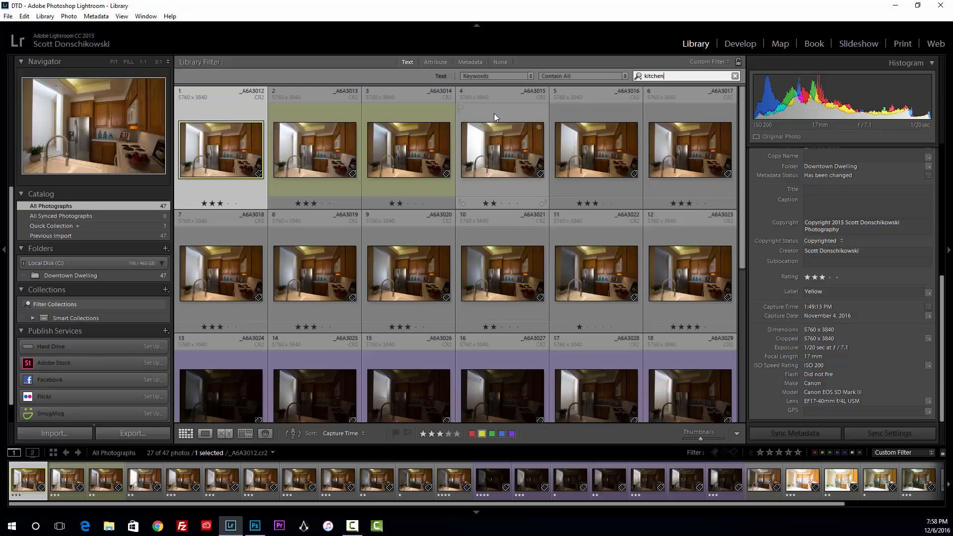
left_click(410, 63)
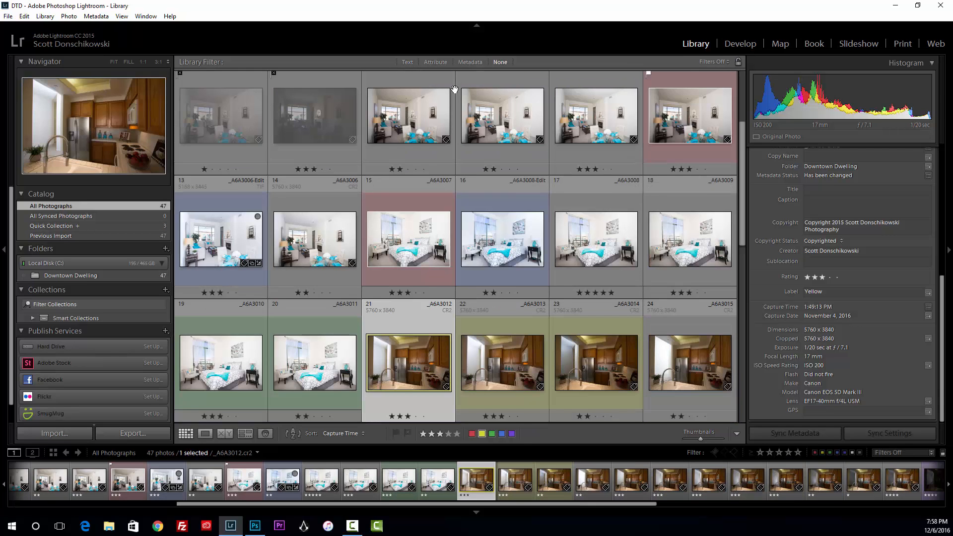
Enable the attribute filter and try the master photos, virtual copies and videos kinds in turn, leaving none of them active
left_click(439, 62)
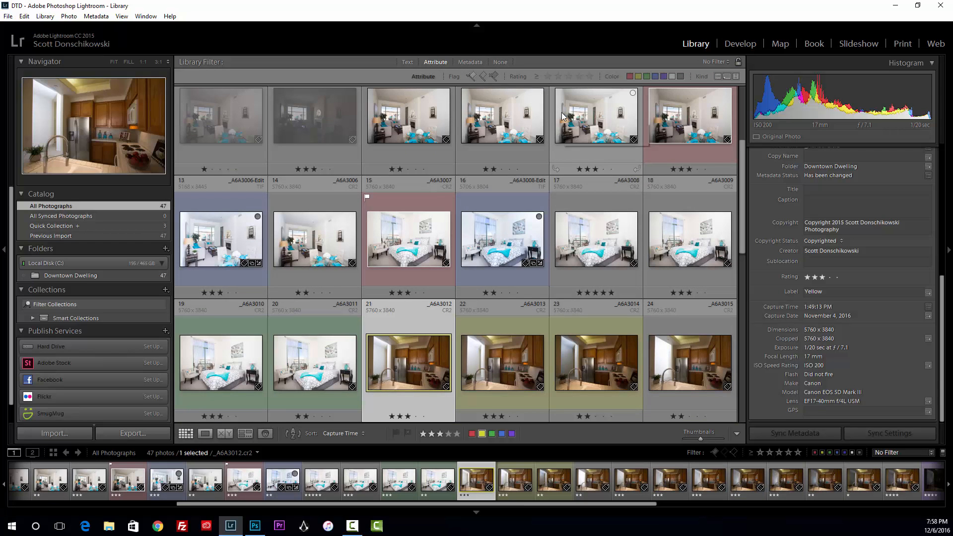
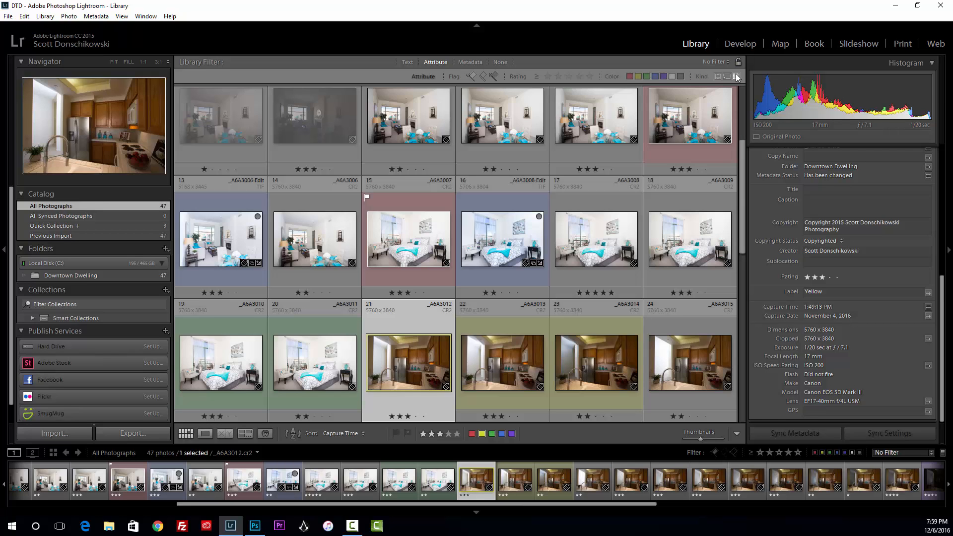
left_click(718, 76)
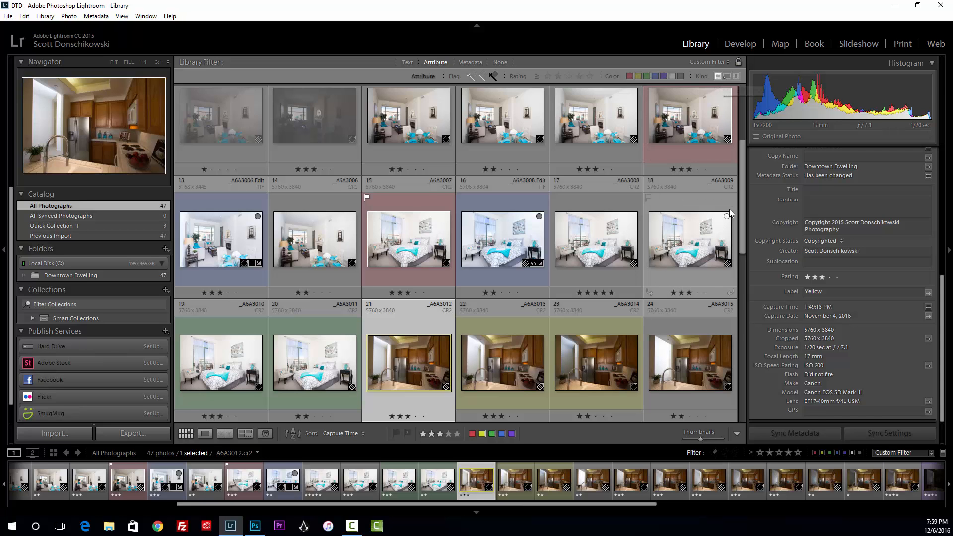
left_click(726, 76)
left_click(718, 77)
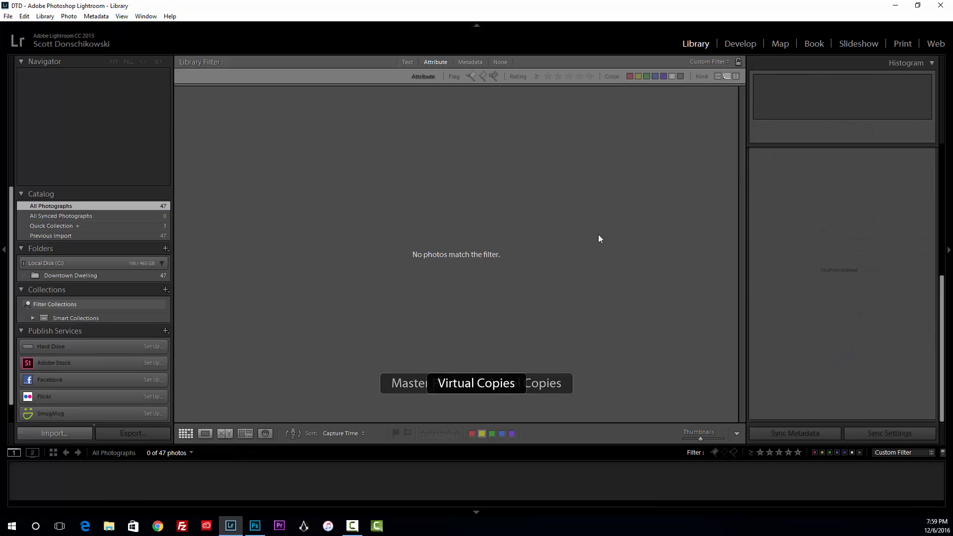
left_click(726, 77)
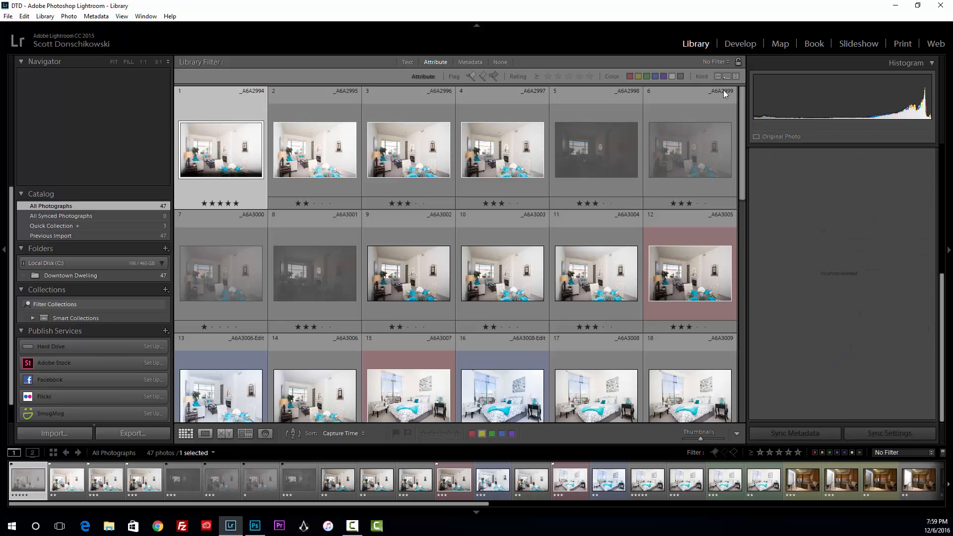
left_click(736, 77)
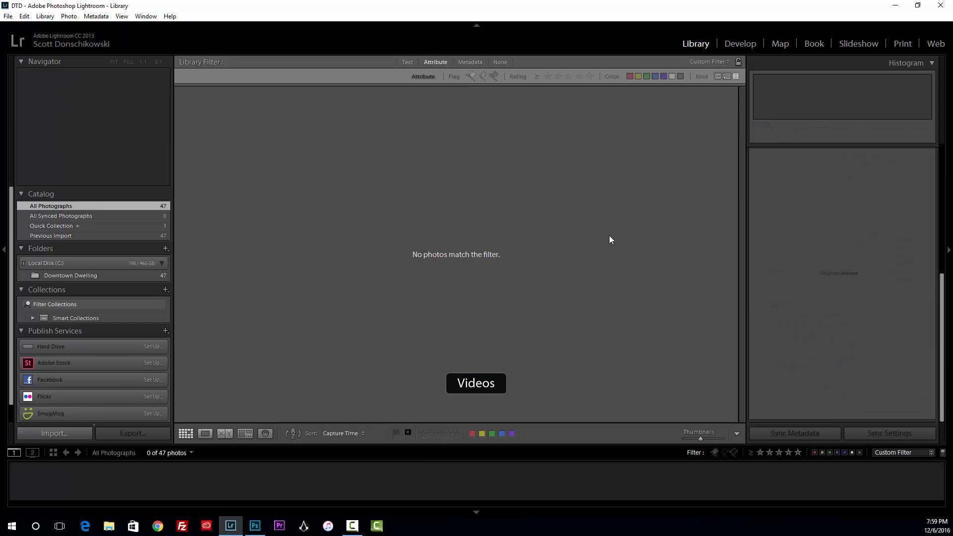
left_click(736, 75)
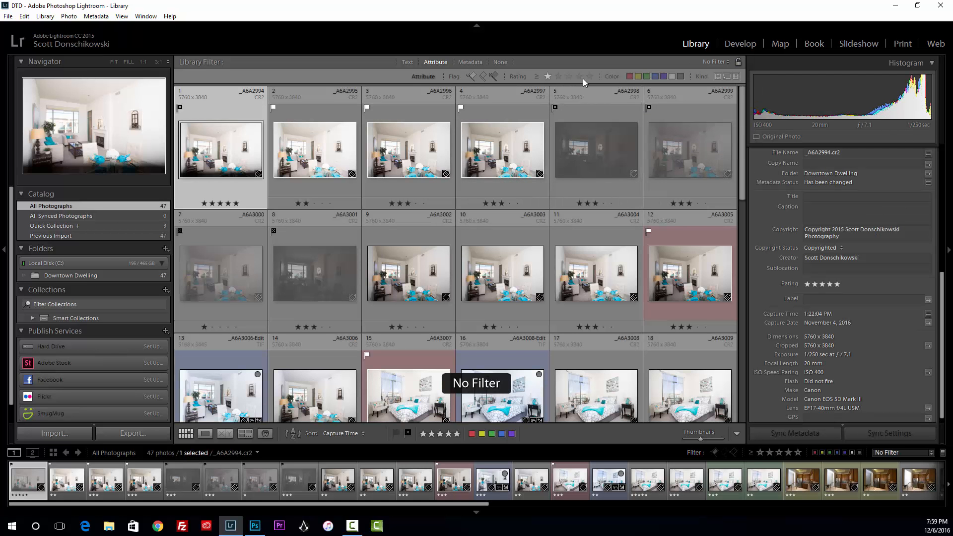
Filter the grid by flagged, unflagged and rejected photos in turn, clearing each flag filter before applying the next one
left_click(471, 76)
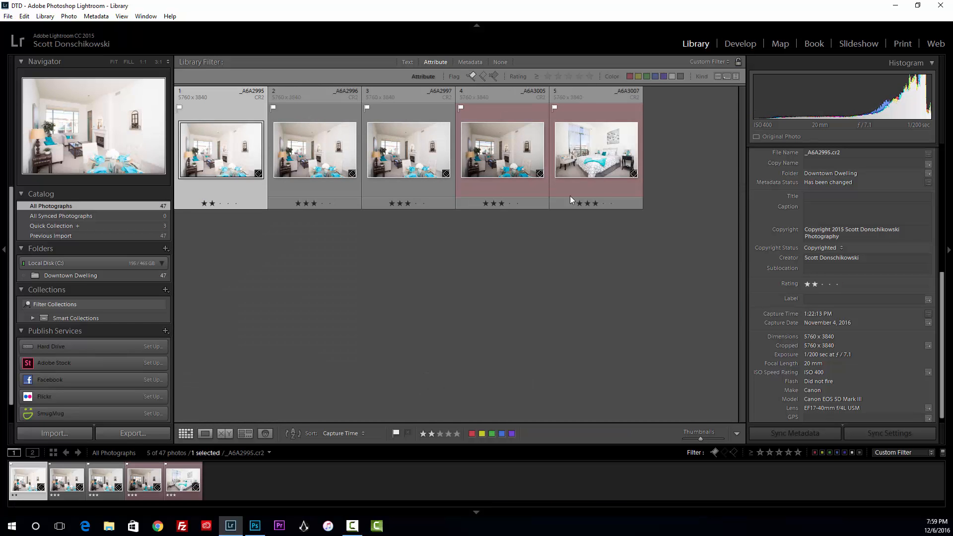
left_click(472, 75)
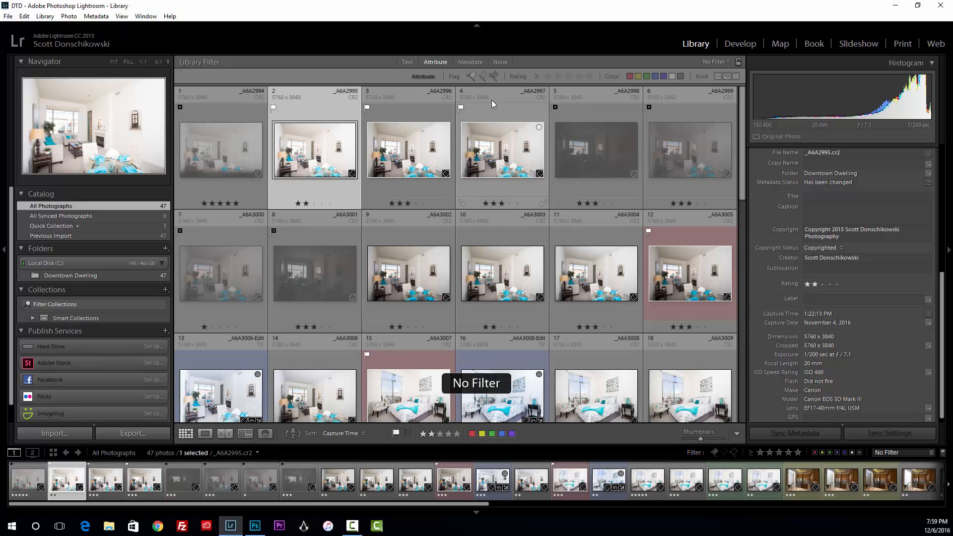
left_click(484, 77)
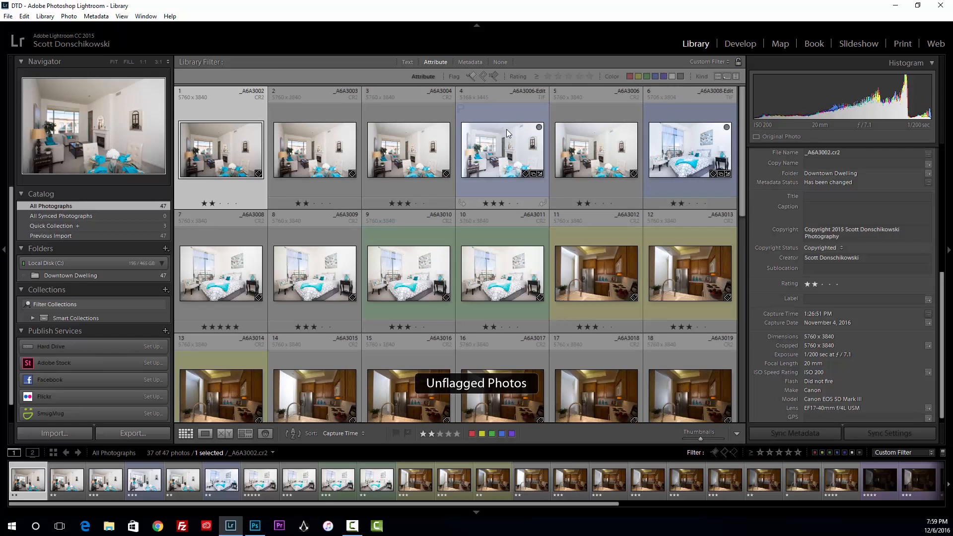
scroll(564, 280, "down", 10)
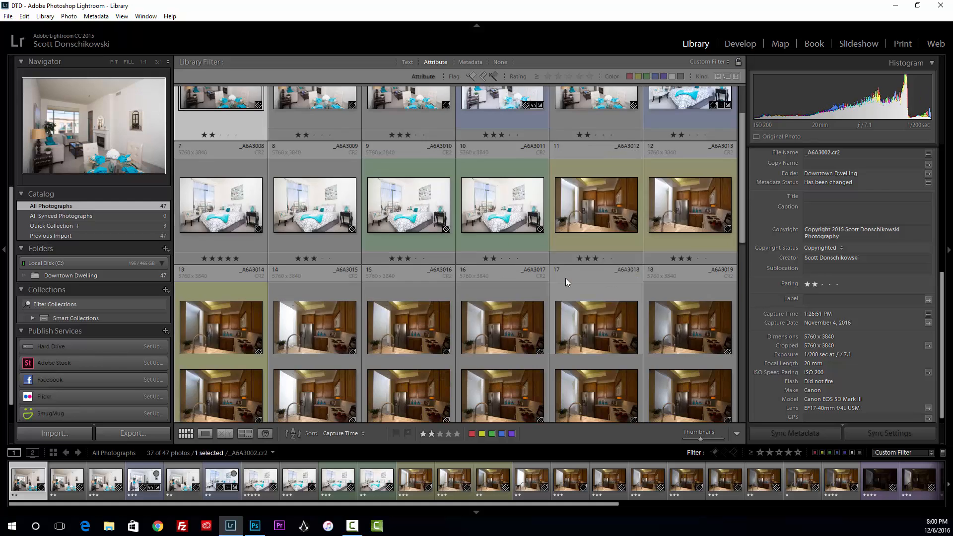
scroll(563, 284, "up", 10)
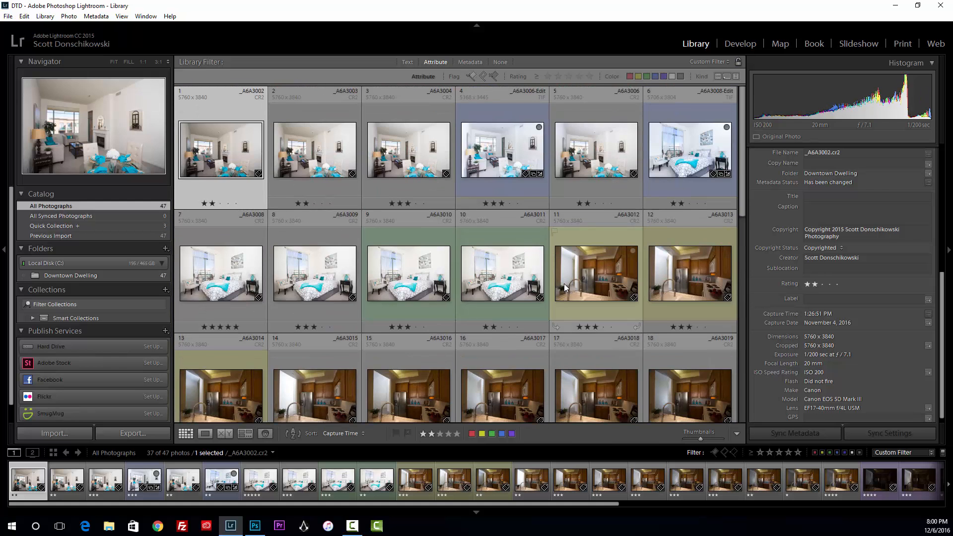
left_click(484, 77)
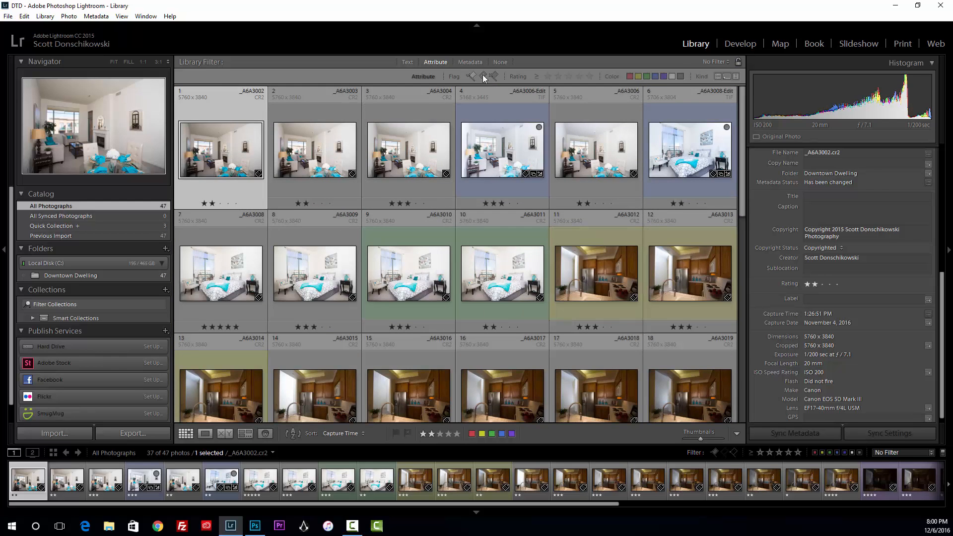
left_click(495, 77)
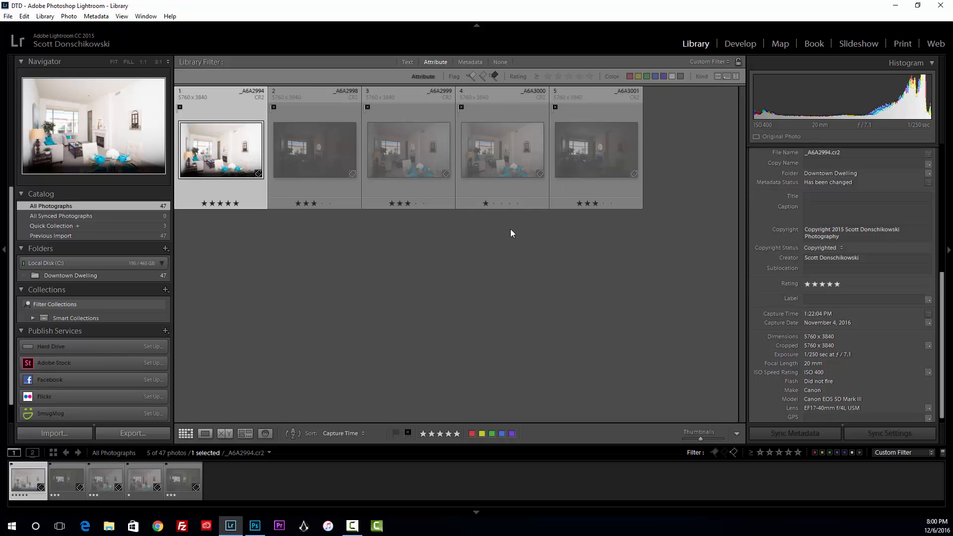
left_click(494, 77)
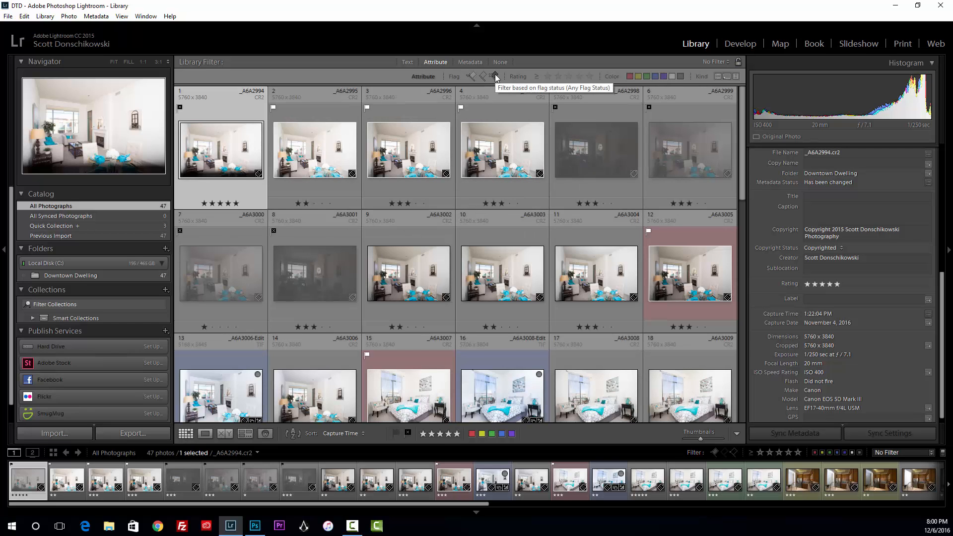
Filter for flagged photos rated two stars or higher, and clear both the rating and flag filters
left_click(473, 72)
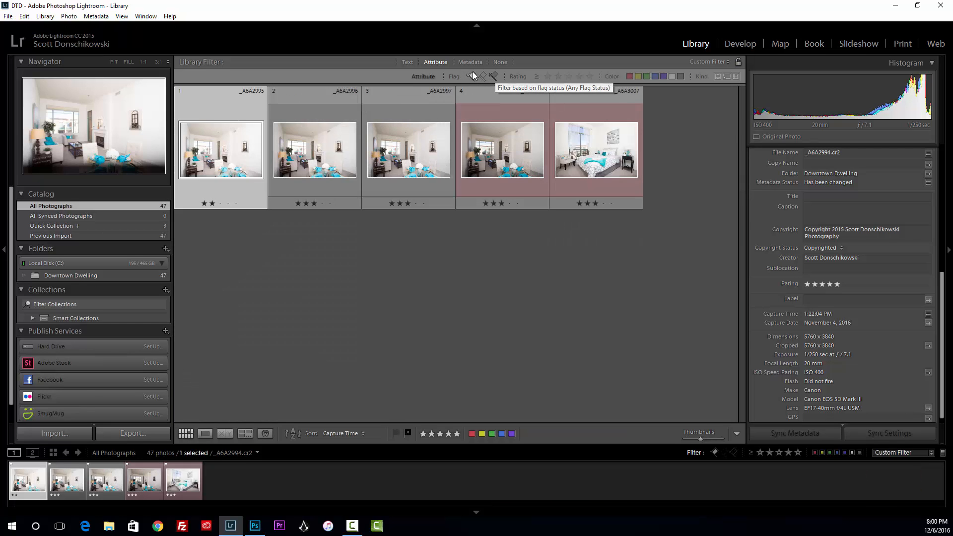
left_click(559, 75)
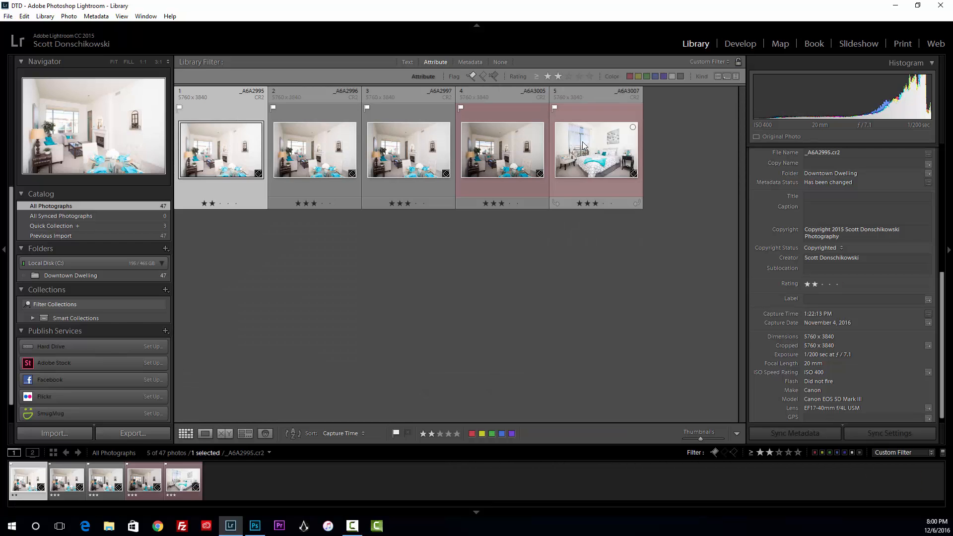
left_click(546, 76)
left_click(547, 76)
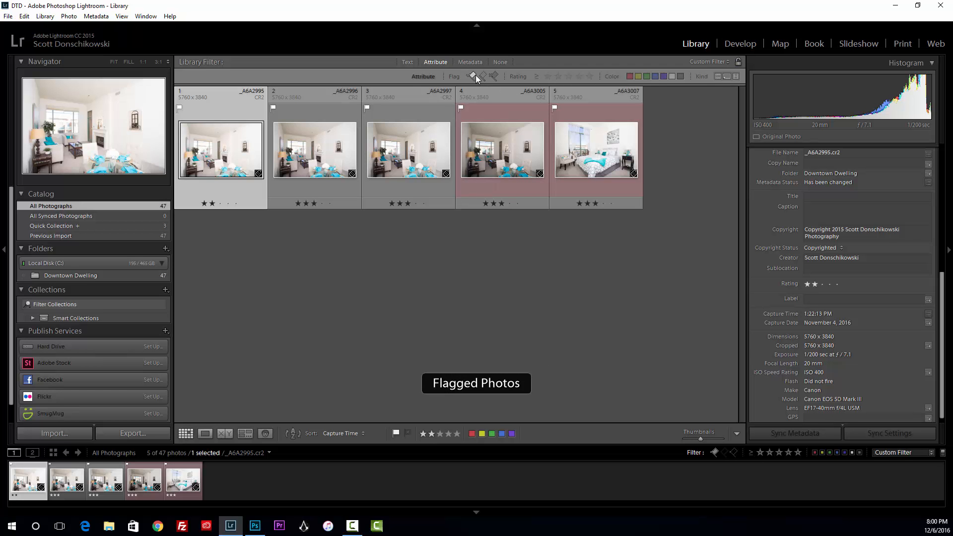
left_click(472, 74)
left_click(472, 73)
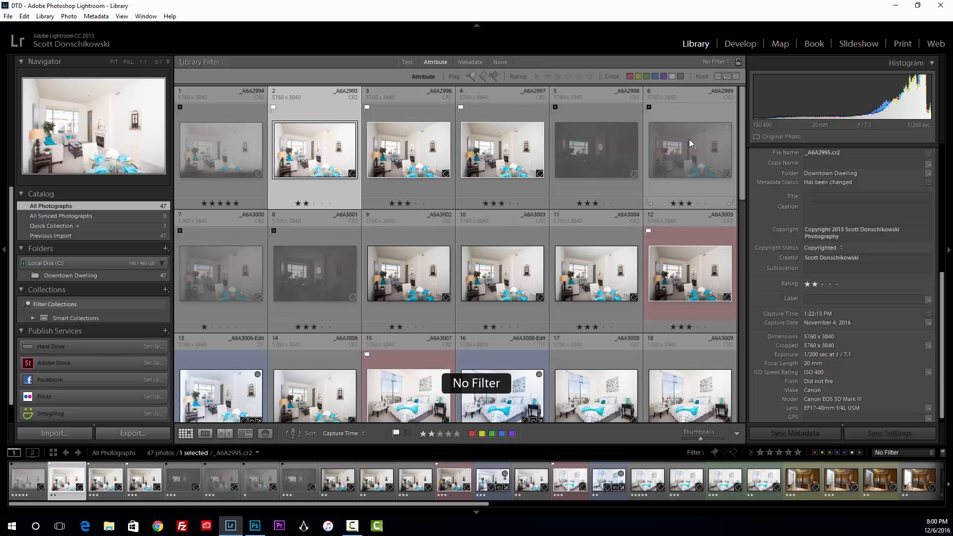
Filter for green-labeled photos, switch to blue-labeled photos rated three stars or higher, and clear the filters
left_click(646, 76)
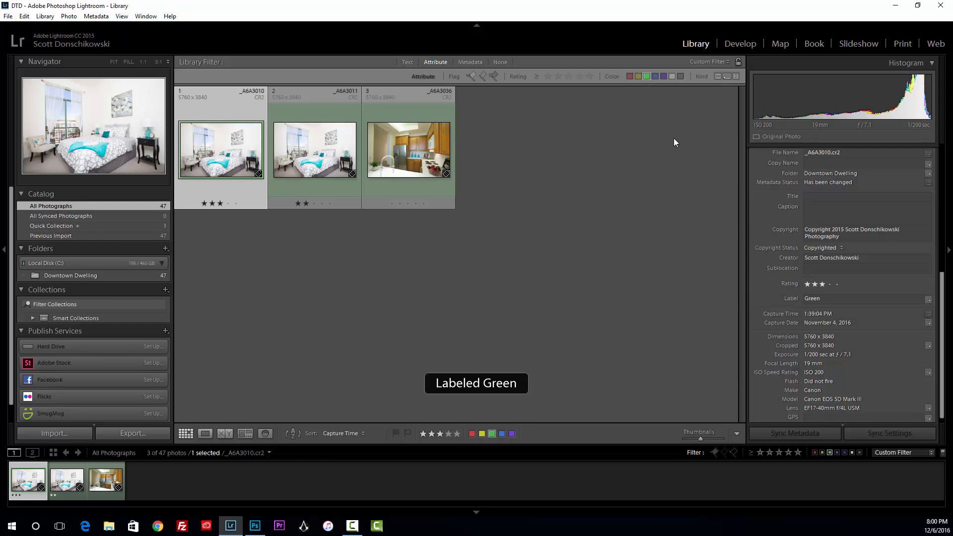
left_click(647, 76)
left_click(655, 76)
left_click(614, 157)
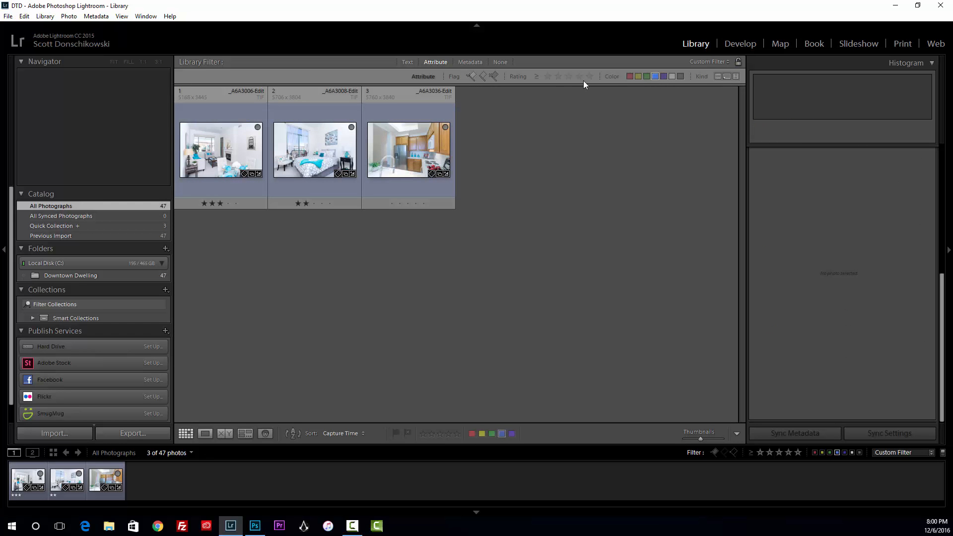
left_click(569, 77)
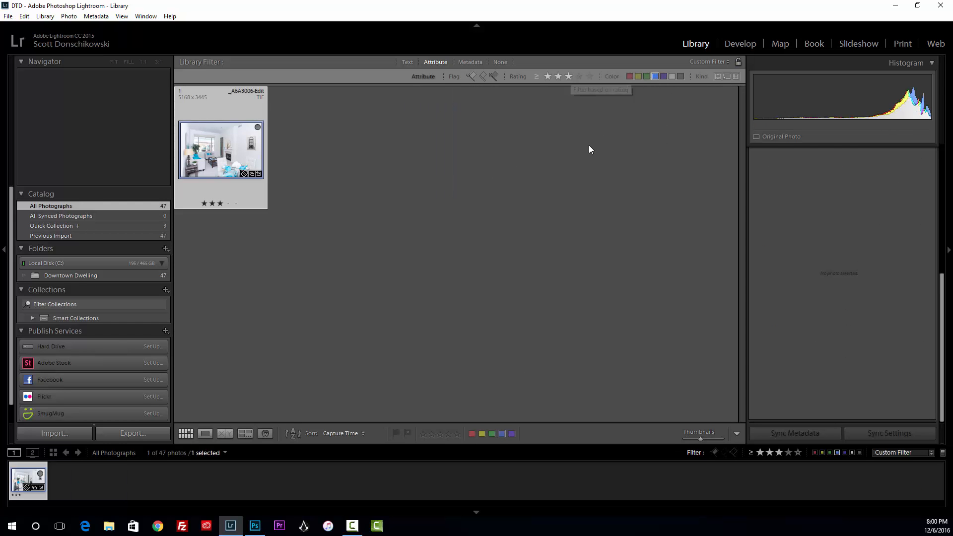
left_click(548, 78)
left_click(654, 76)
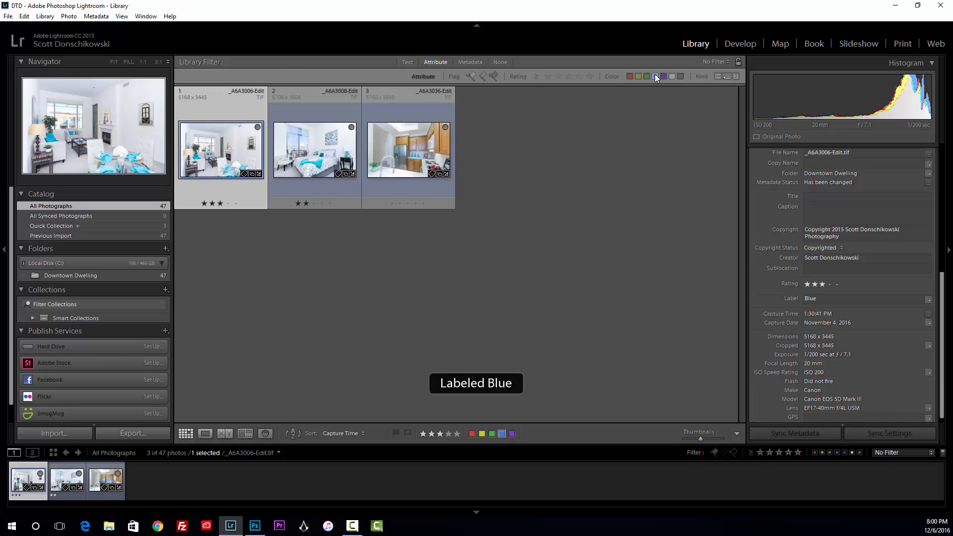
Filter for photos rated exactly three stars, and change the filter to exactly four stars with a purple label
left_click(535, 78)
left_click(558, 105)
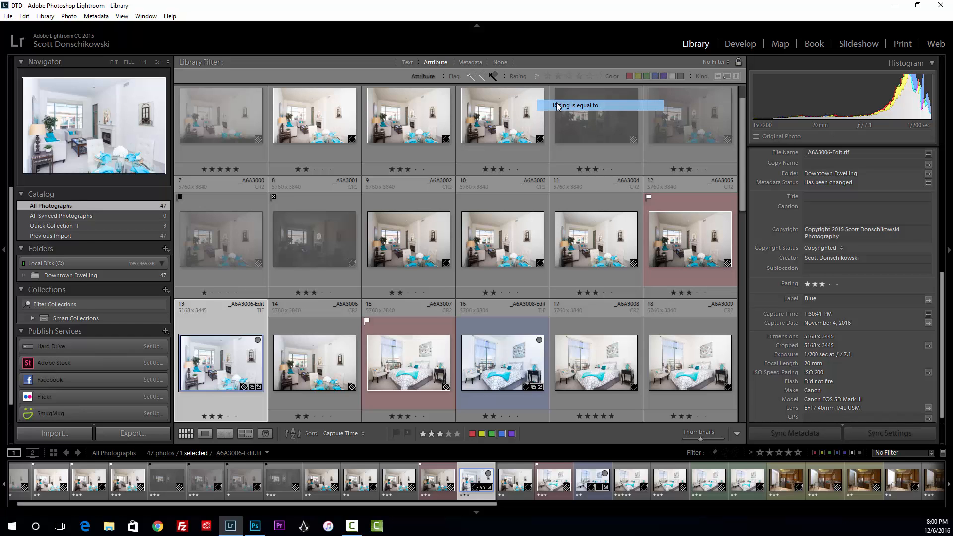
left_click(569, 76)
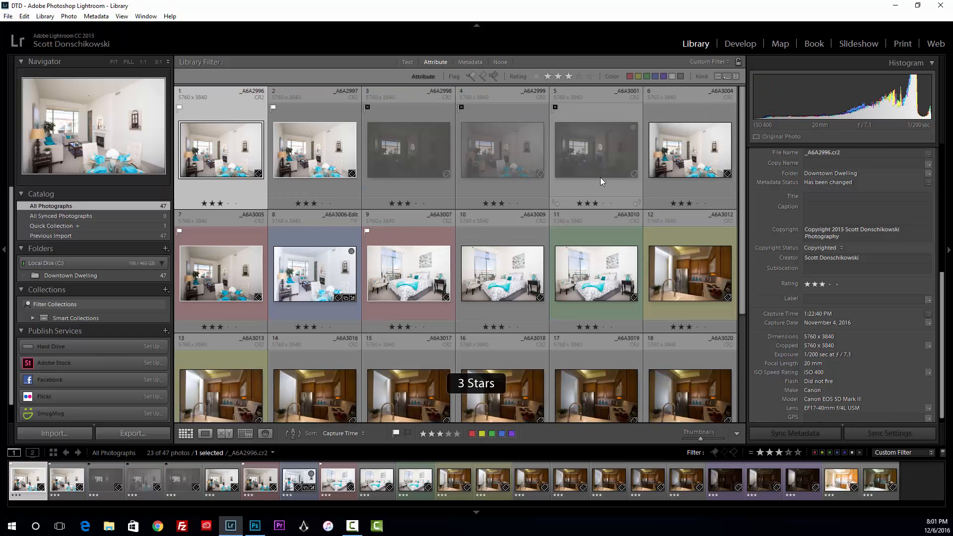
scroll(600, 181, "down", 2)
scroll(601, 190, "up", 2)
left_click(578, 76)
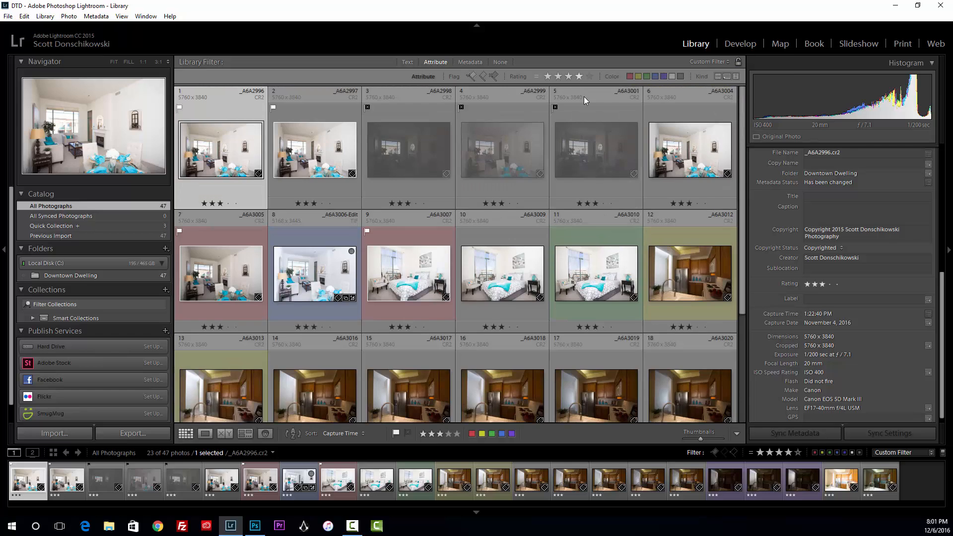
left_click(662, 74)
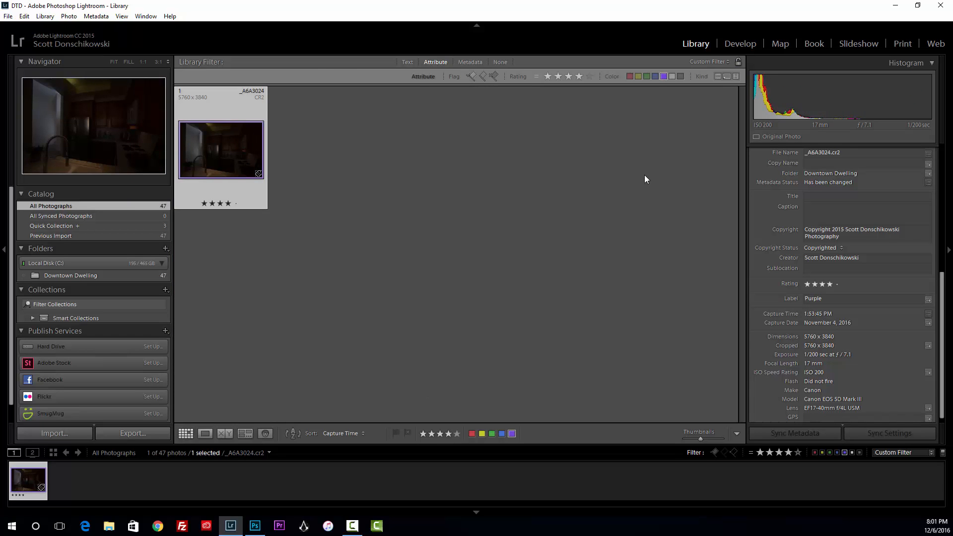
Clear the purple label and star filters, restore the greater-than-or-equal rating rule, and turn off the attribute filter
left_click(664, 77)
left_click(549, 76)
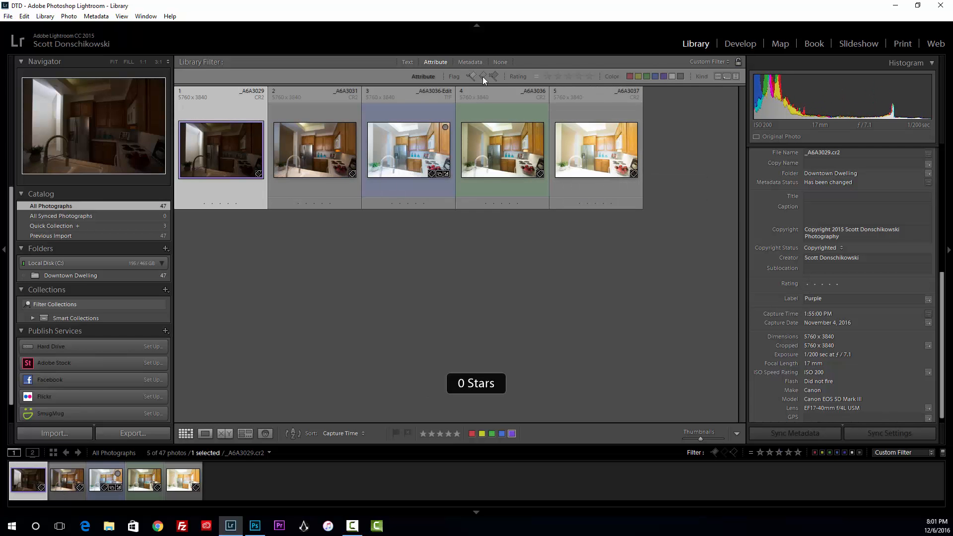
left_click(536, 76)
left_click(571, 80)
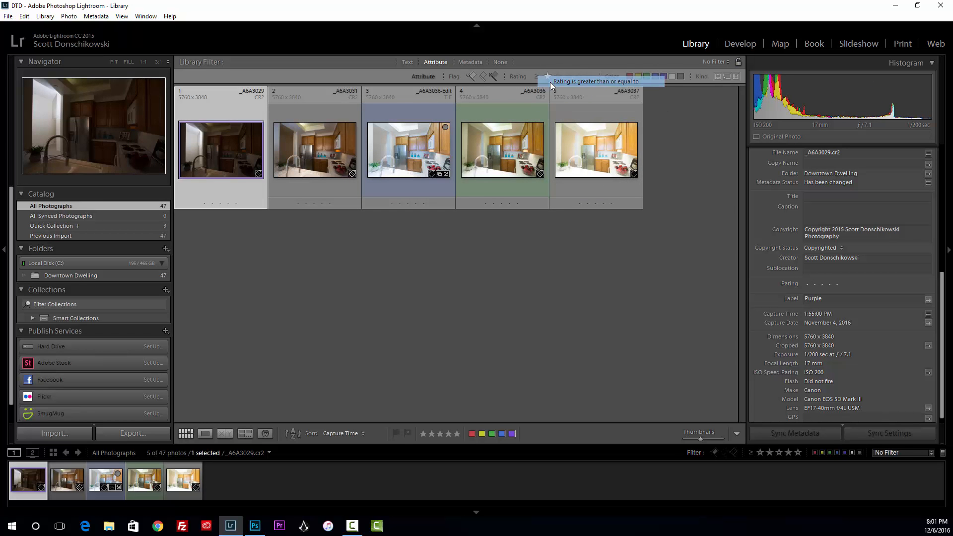
scroll(468, 126, "up", 10)
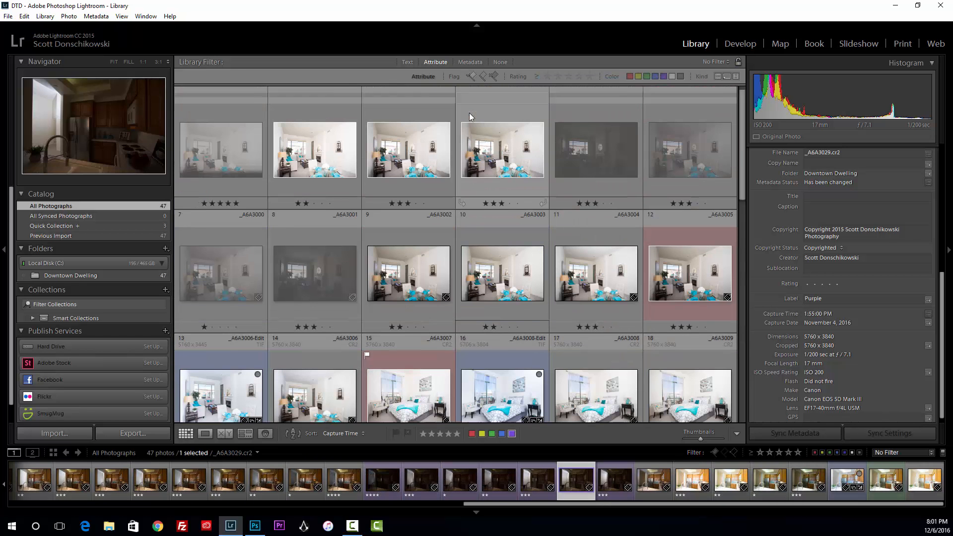
left_click(437, 61)
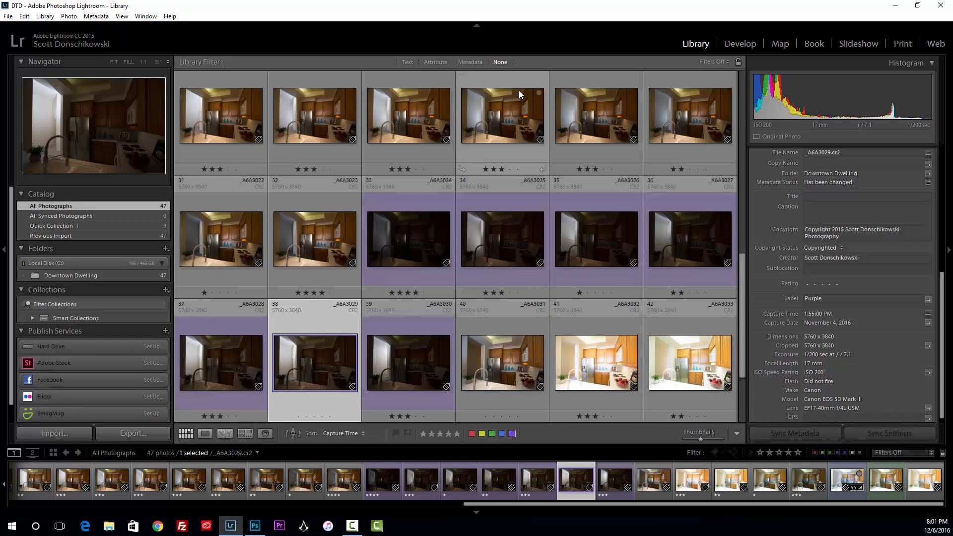
Show the metadata filter columns and change the Label column to Camera, followed by Lens
left_click(472, 61)
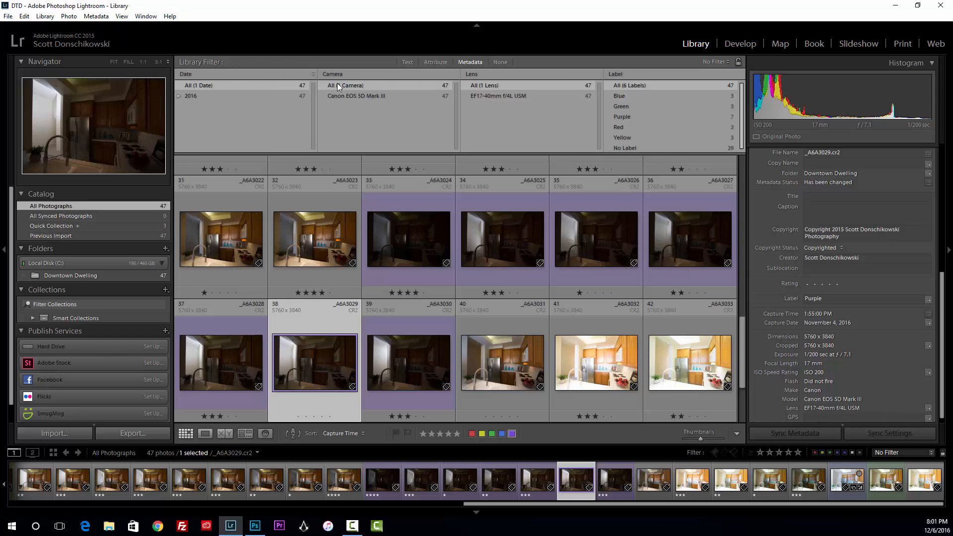
left_click(615, 74)
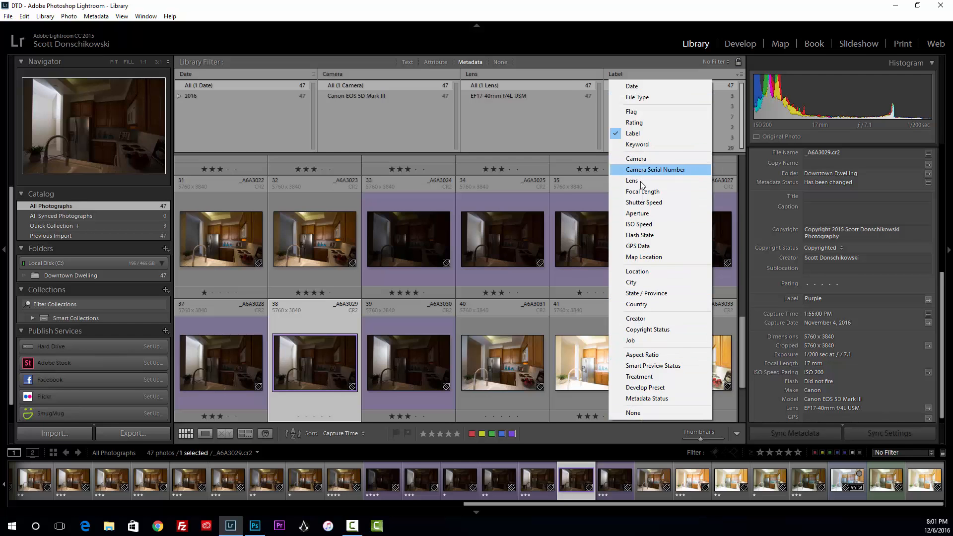
left_click(637, 158)
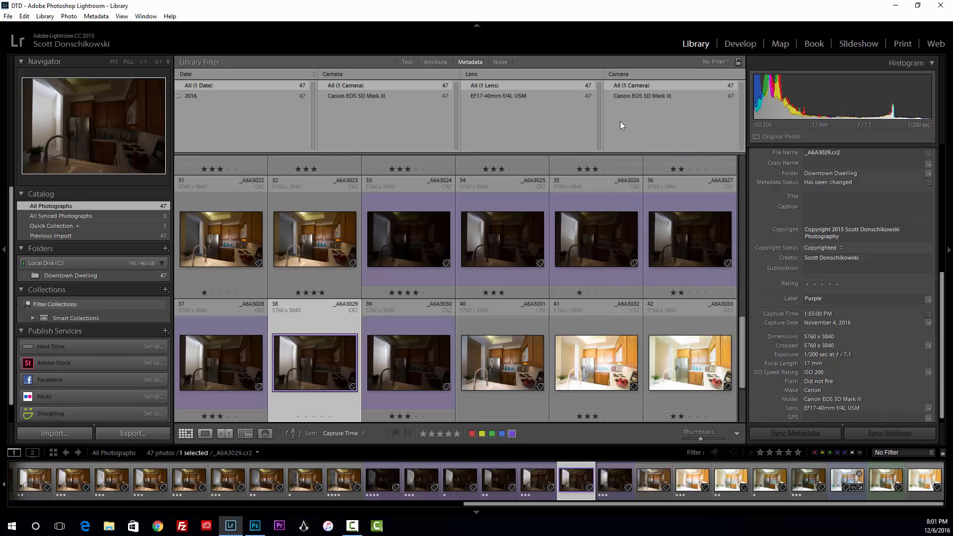
left_click(618, 78)
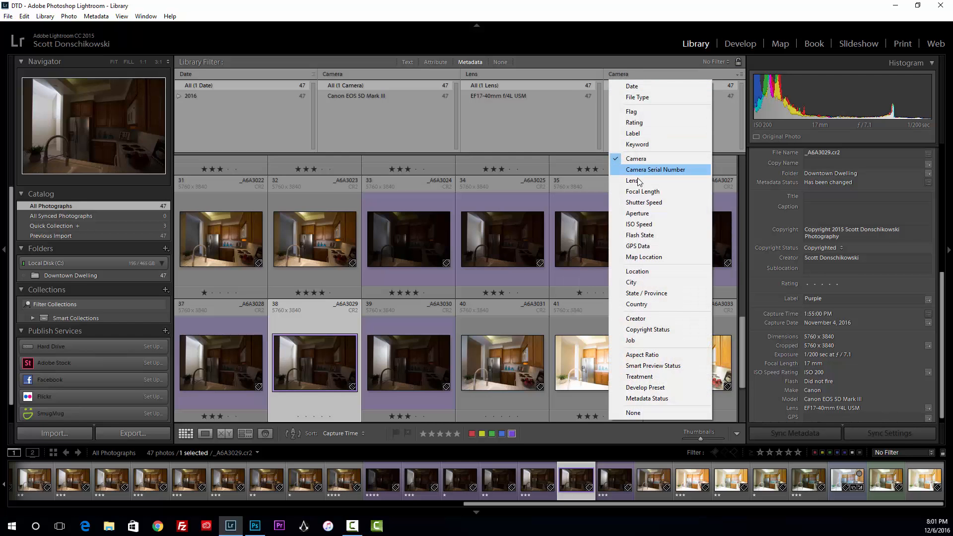
left_click(638, 181)
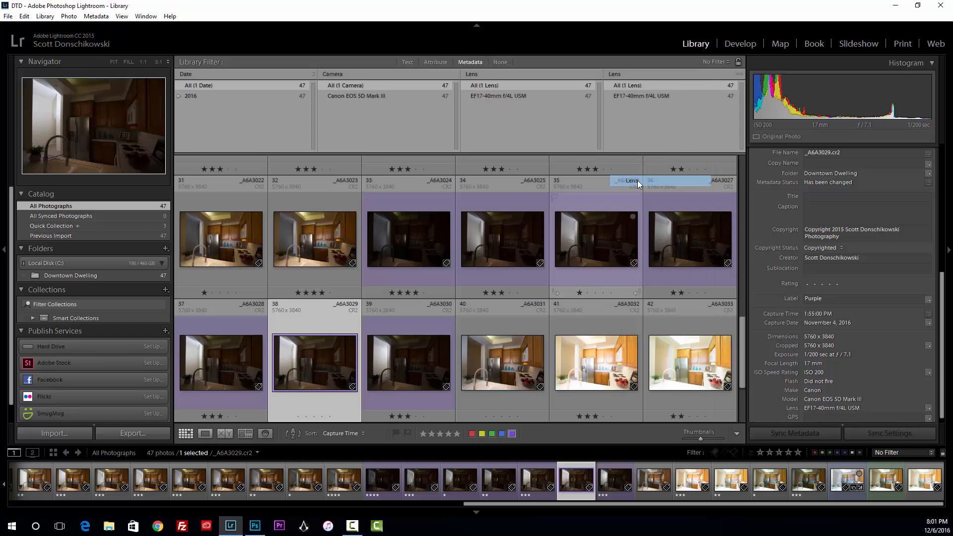
Change the fourth metadata filter column to Creator and then to Aperture, and view the options for adding or removing columns
left_click(614, 74)
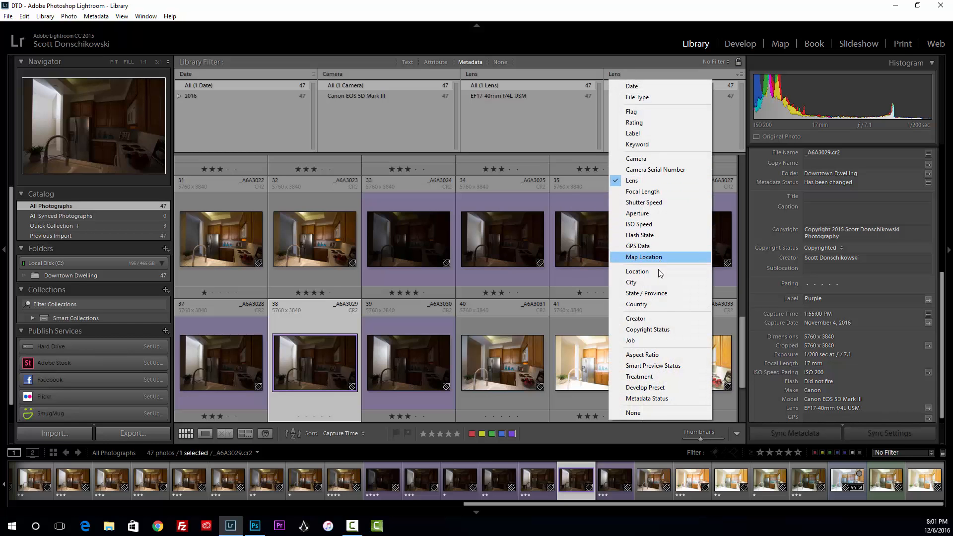
left_click(660, 319)
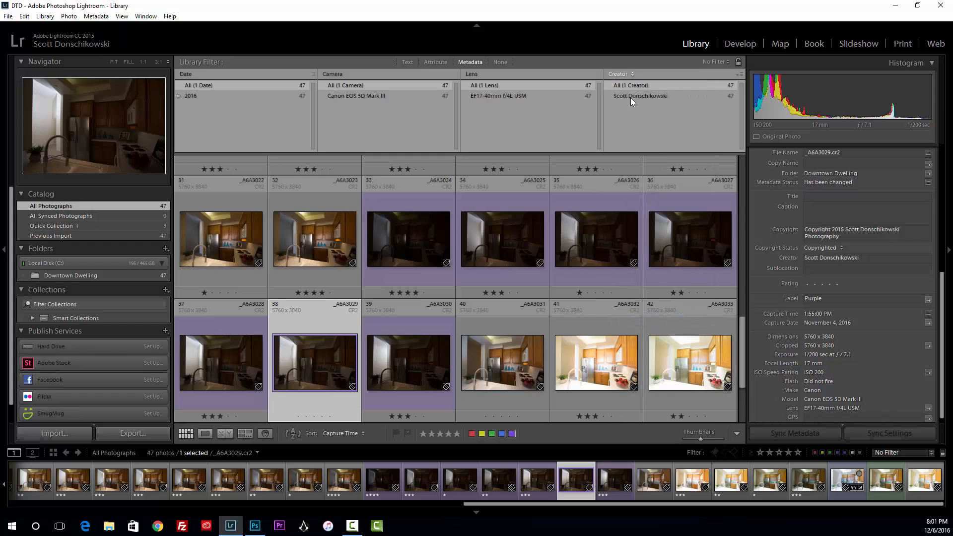
left_click(627, 75)
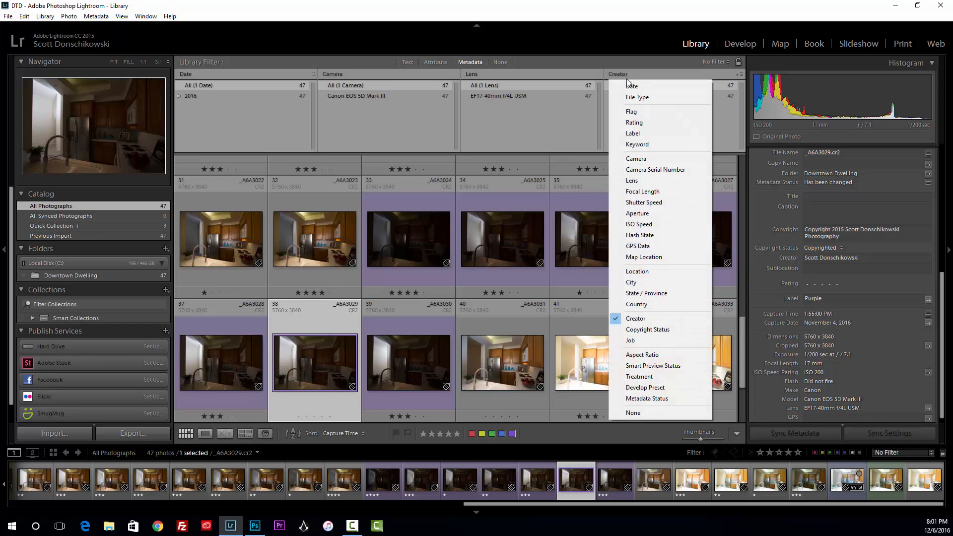
left_click(645, 213)
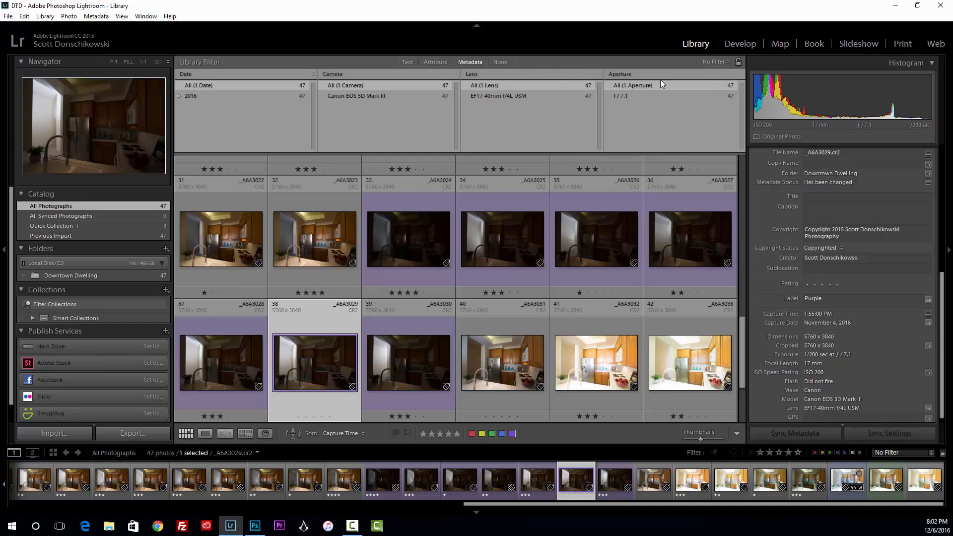
left_click(741, 77)
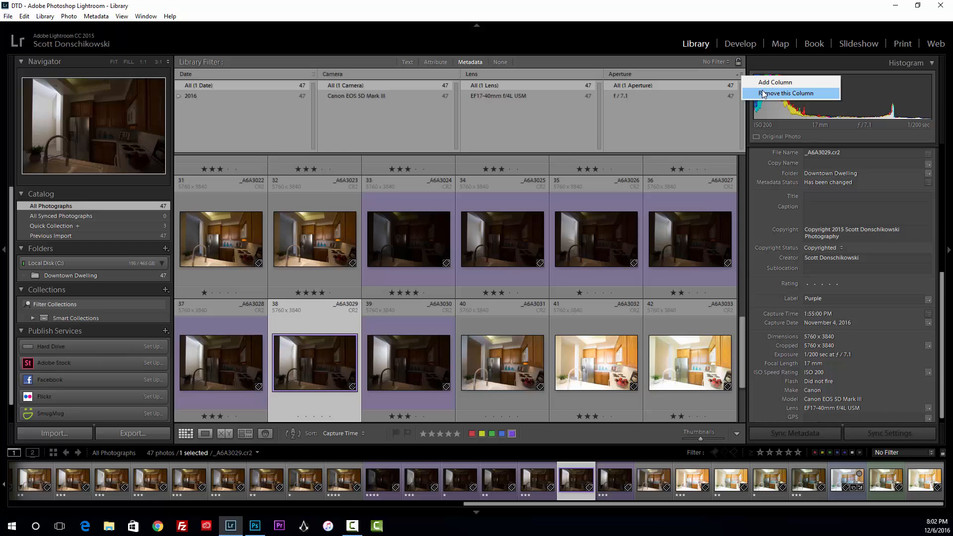
left_click(684, 114)
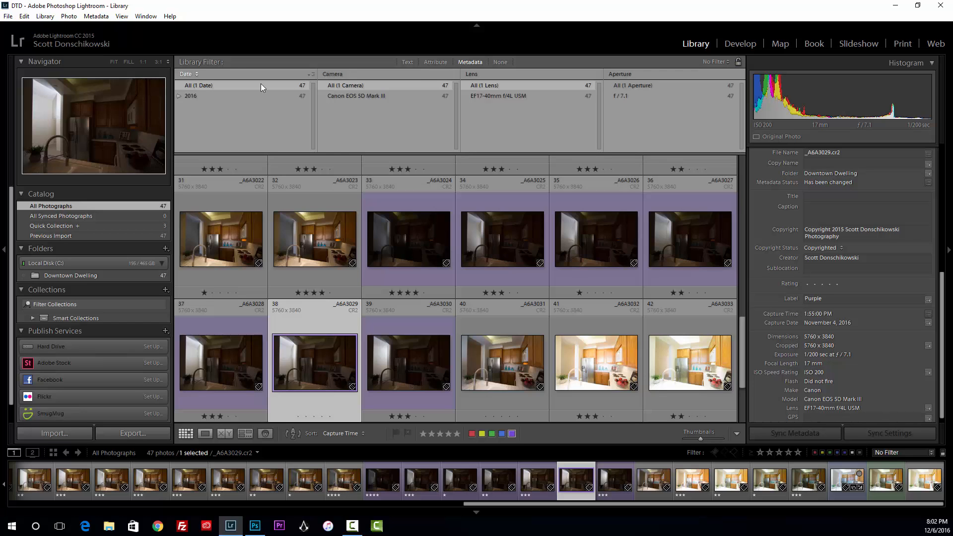
Filter the photos by the capture date Friday, November 4, 2016, and replace that with a Canon EOS 5D Mark III camera filter
left_click(180, 97)
left_click(209, 117)
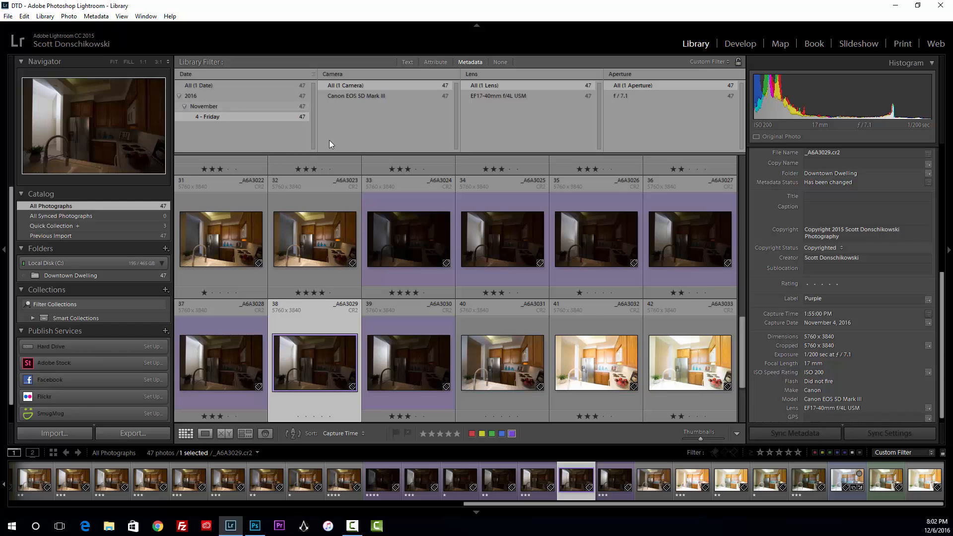
scroll(577, 242, "up", 6)
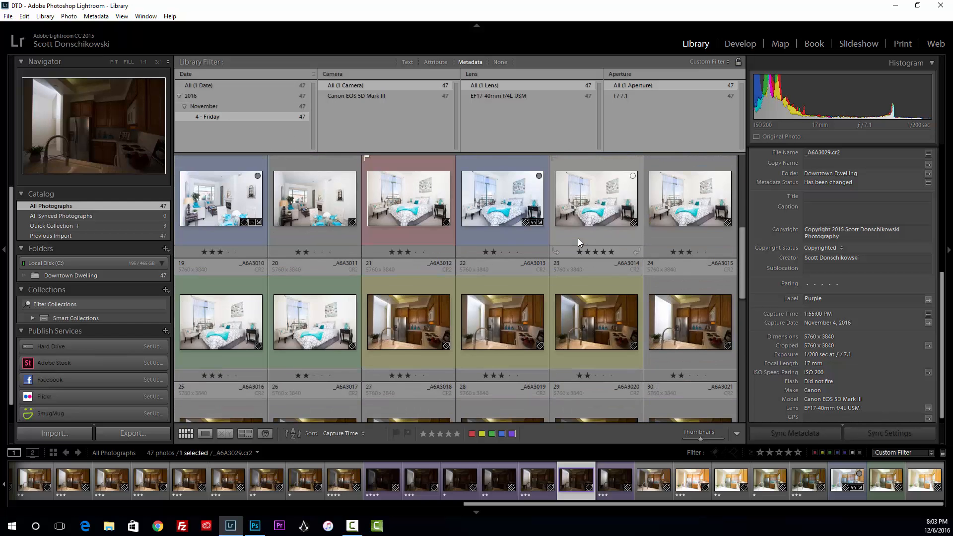
scroll(578, 238, "up", 6)
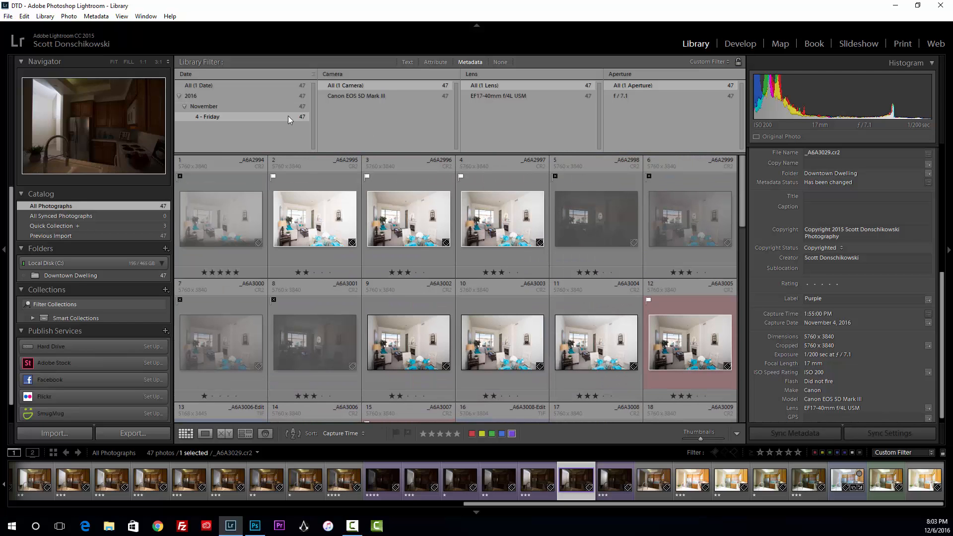
left_click(198, 87)
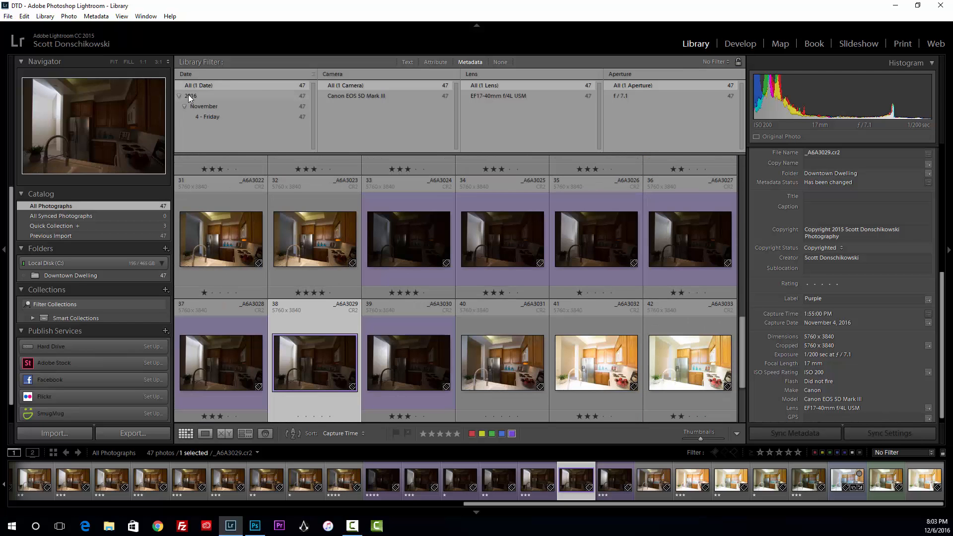
left_click(343, 96)
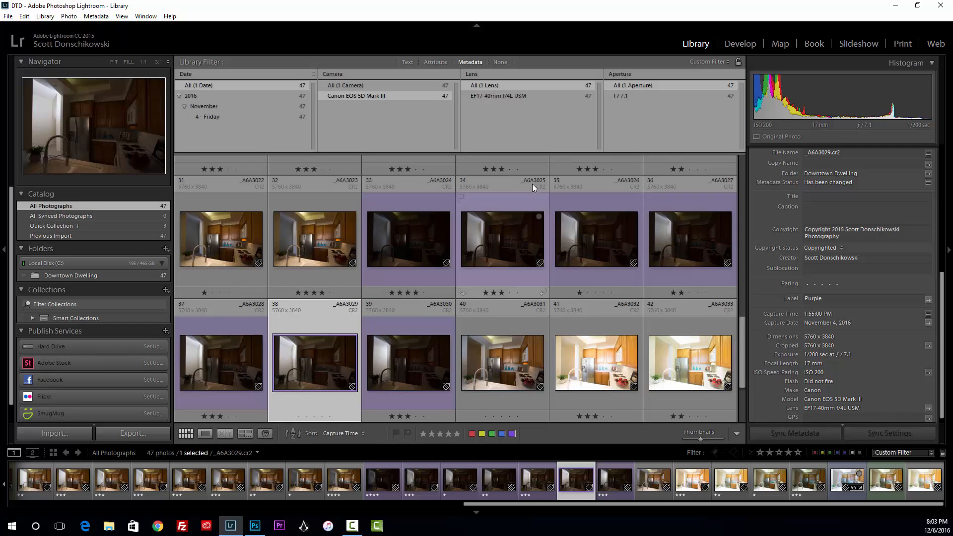
scroll(543, 192, "up", 12)
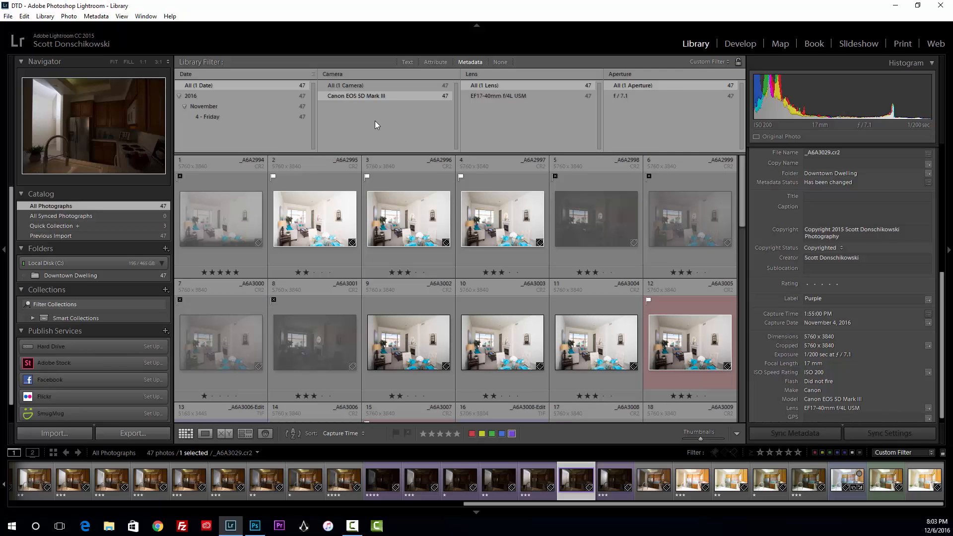
Open the recent catalog Lightroom Catalog.lrcat and accept the relaunch
left_click(9, 16)
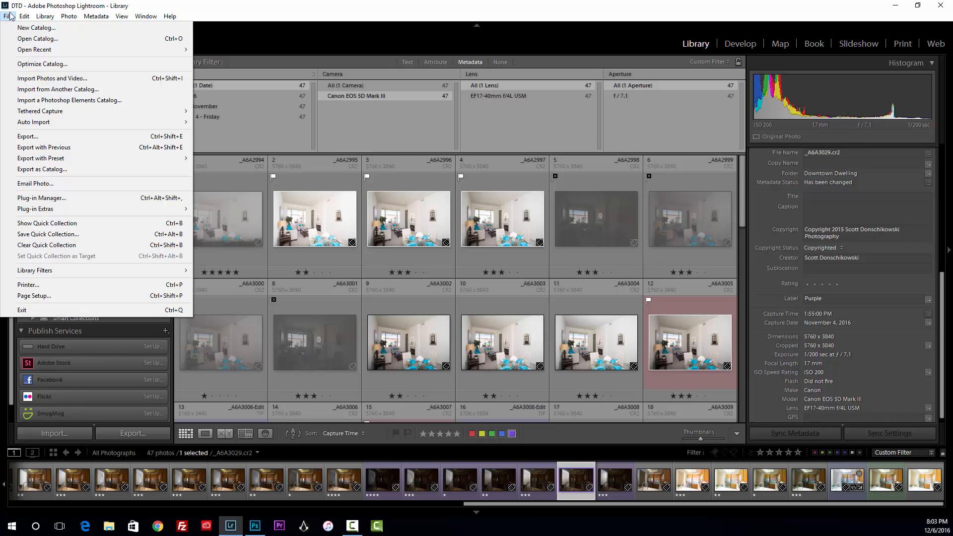
mouse_move(40, 49)
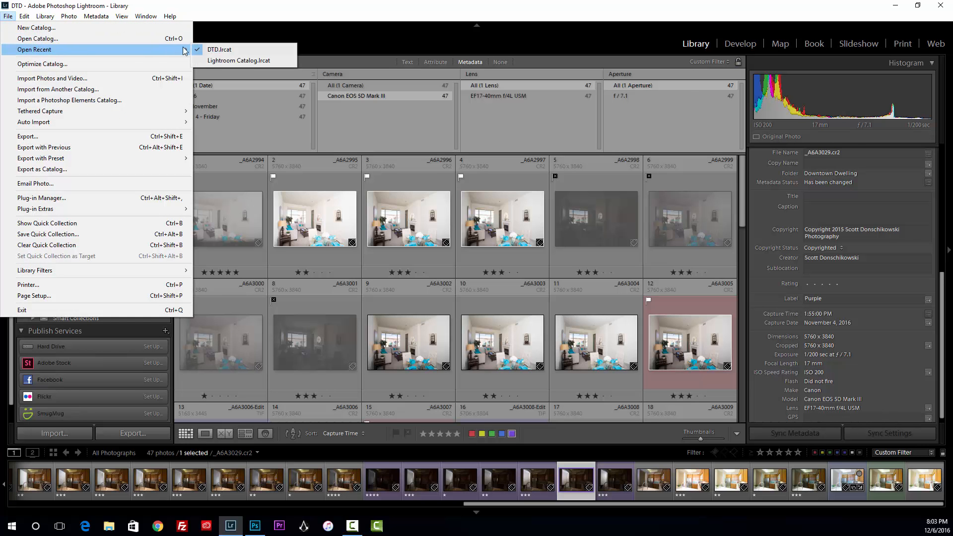
left_click(210, 60)
left_click(521, 276)
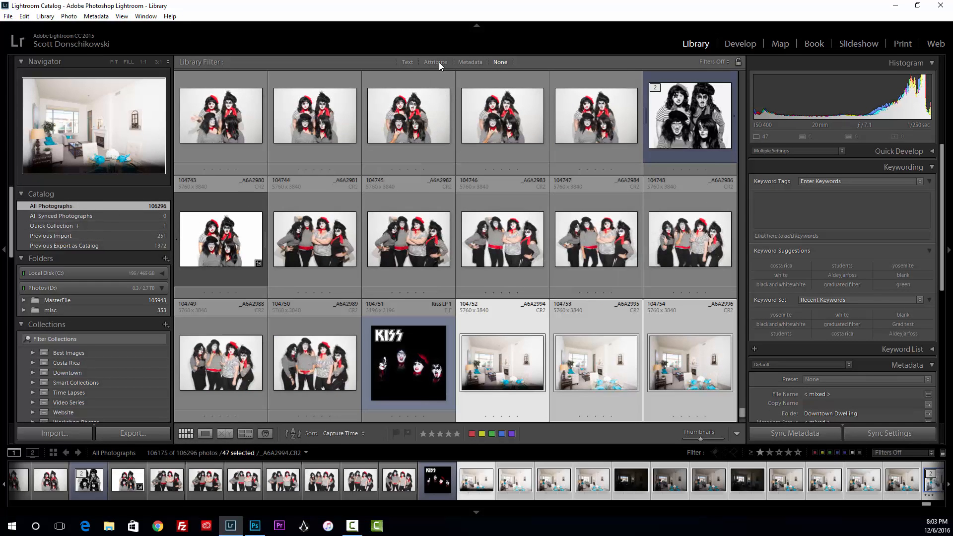
Search all photographs for the text "red" in the Keywords field only, and look through the matching photos
left_click(407, 62)
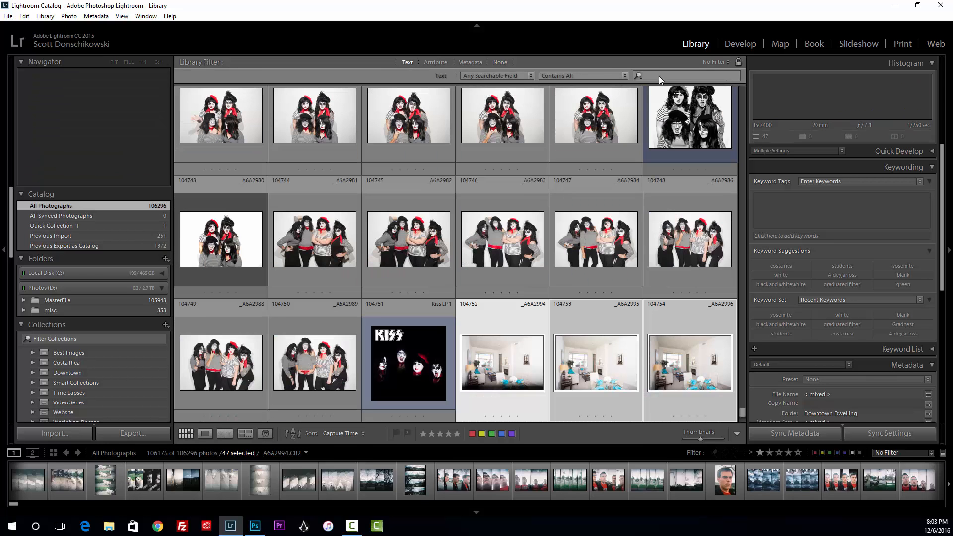
type("red")
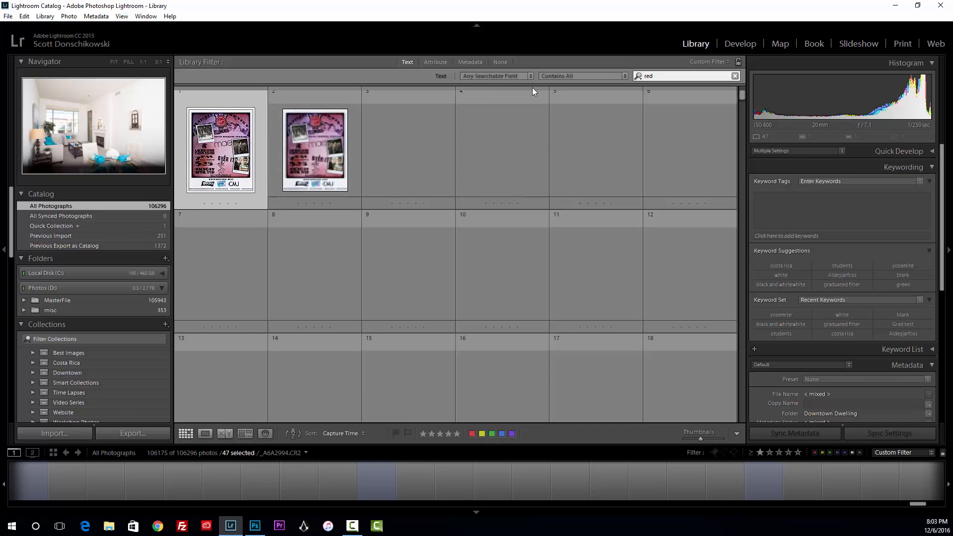
left_click(511, 76)
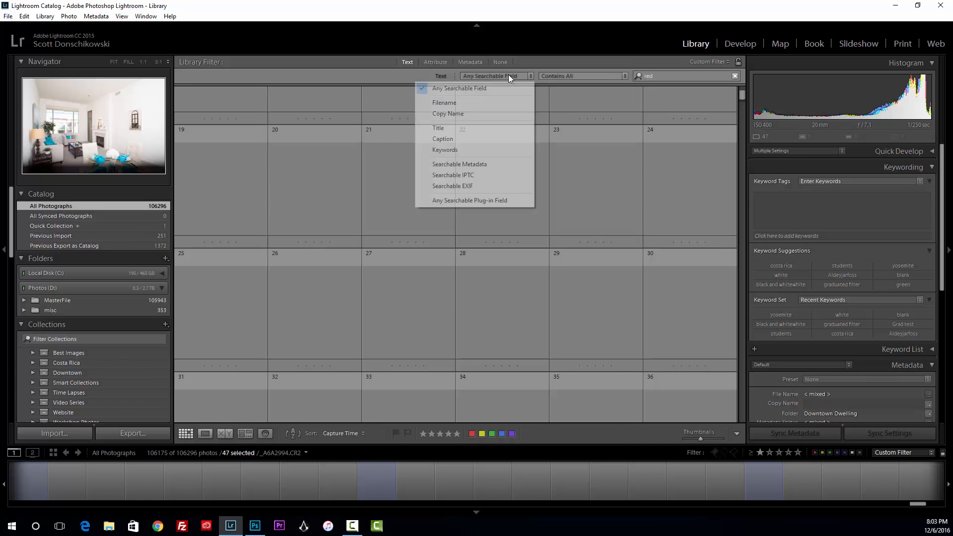
left_click(463, 148)
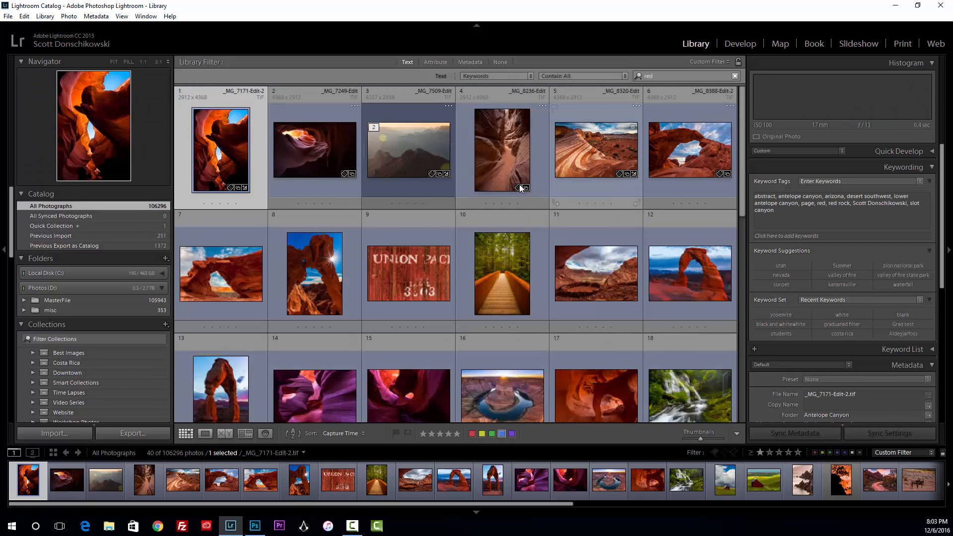
scroll(589, 204, "down", 8)
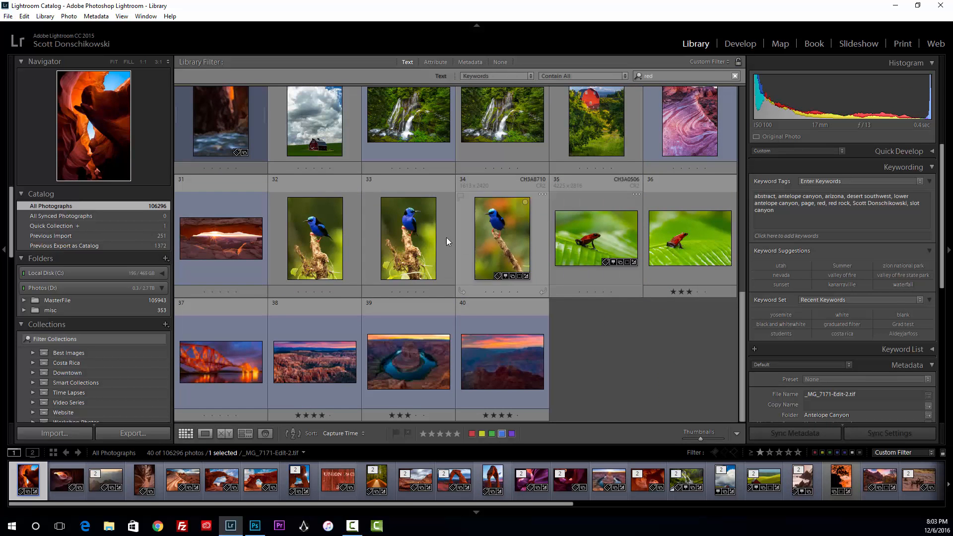
scroll(610, 220, "up", 8)
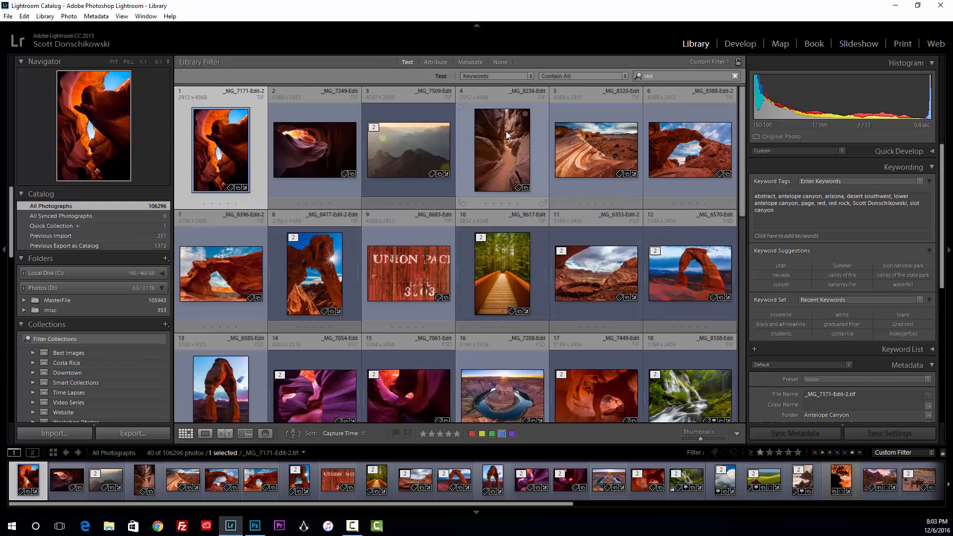
scroll(557, 192, "down", 3)
scroll(556, 192, "down", 3)
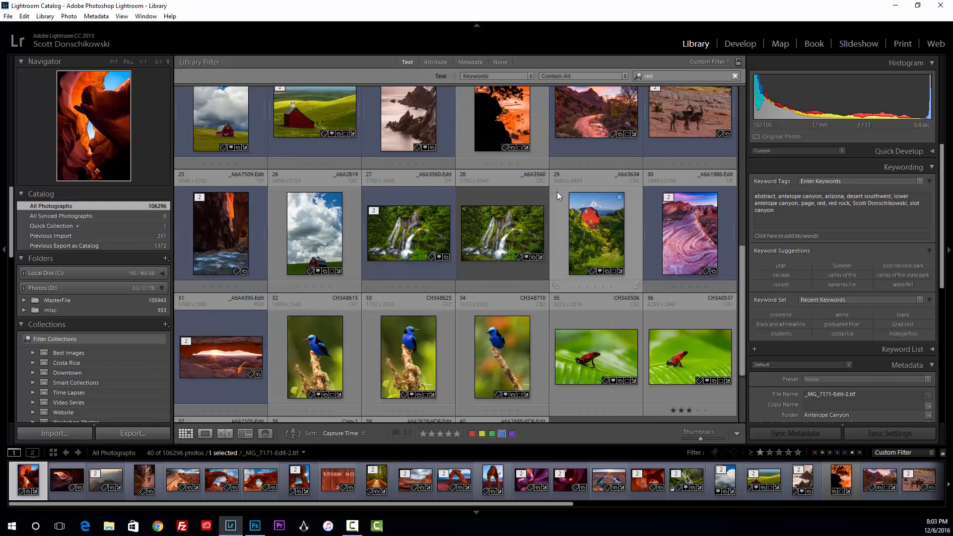
scroll(556, 192, "up", 6)
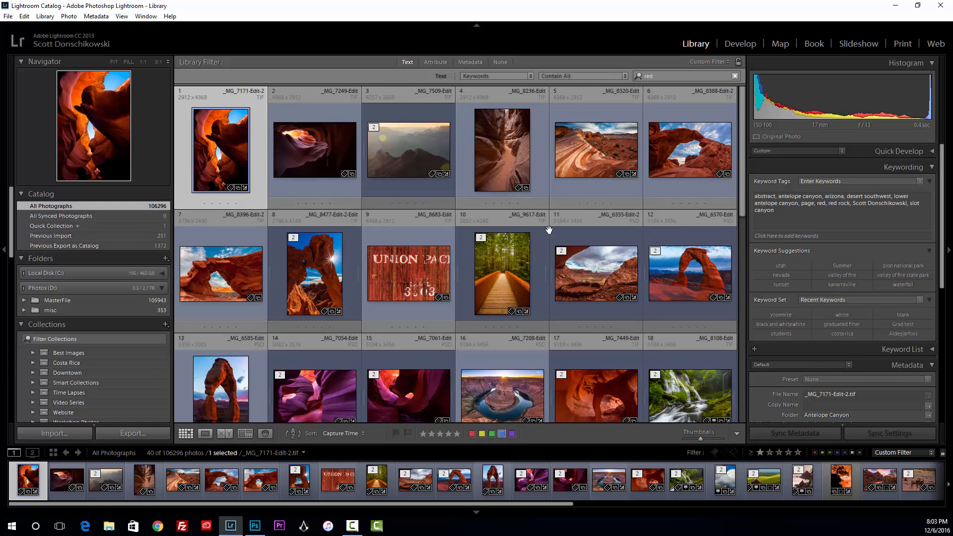
Narrow the "red" keyword search to blue-labeled photos and remove the one-star-and-higher rating filter
left_click(435, 62)
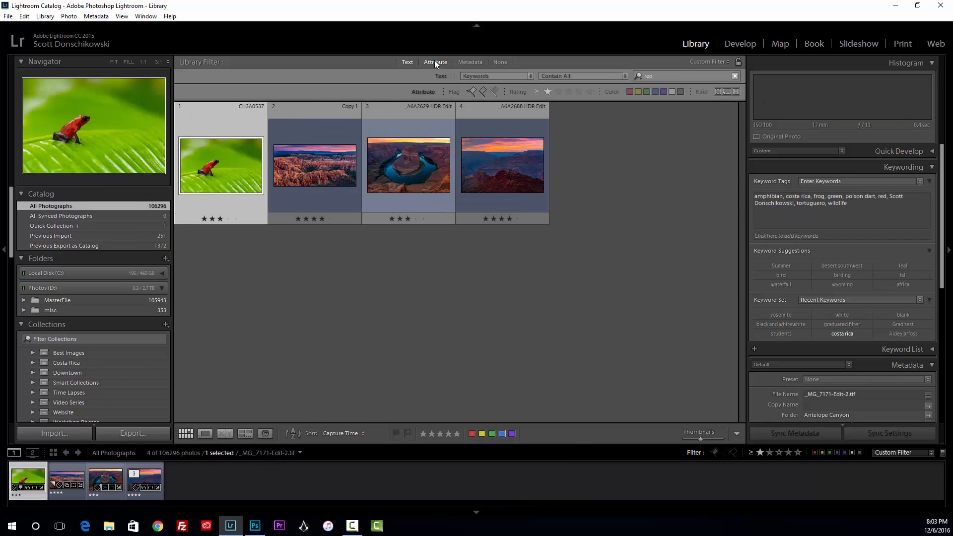
left_click(654, 92)
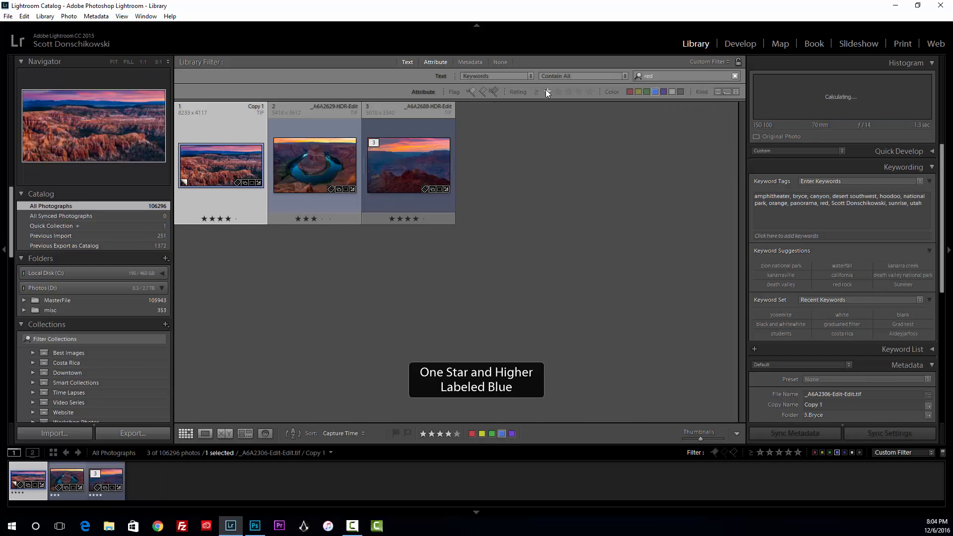
left_click(546, 90)
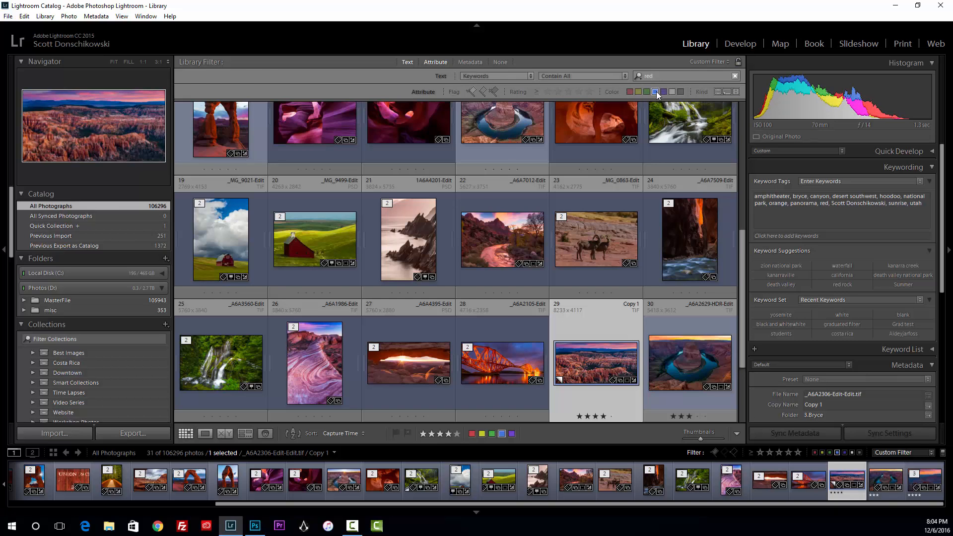
scroll(620, 183, "down", 2)
scroll(619, 185, "up", 5)
scroll(619, 185, "up", 1)
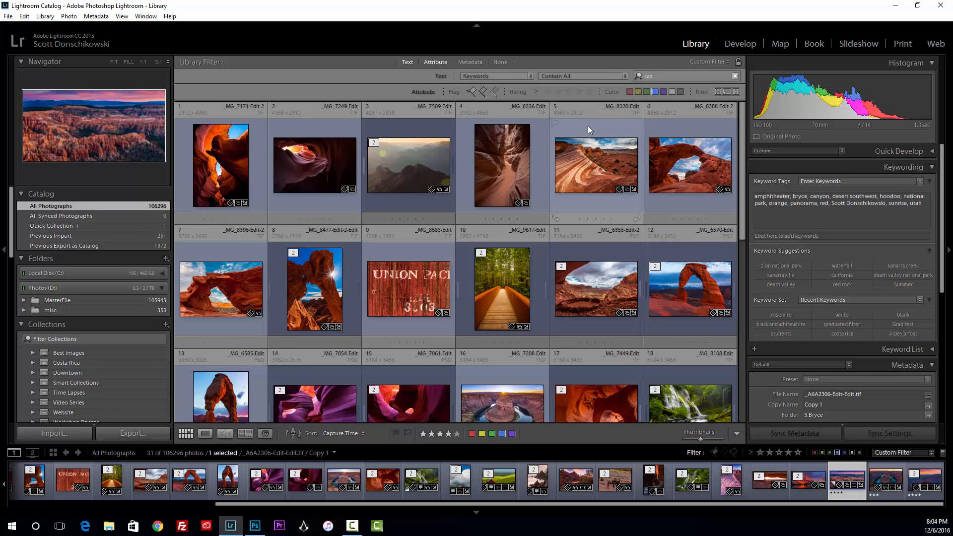
Add a metadata filter for photos taken with the Canon EOS 7D, and deselect all photos
left_click(474, 62)
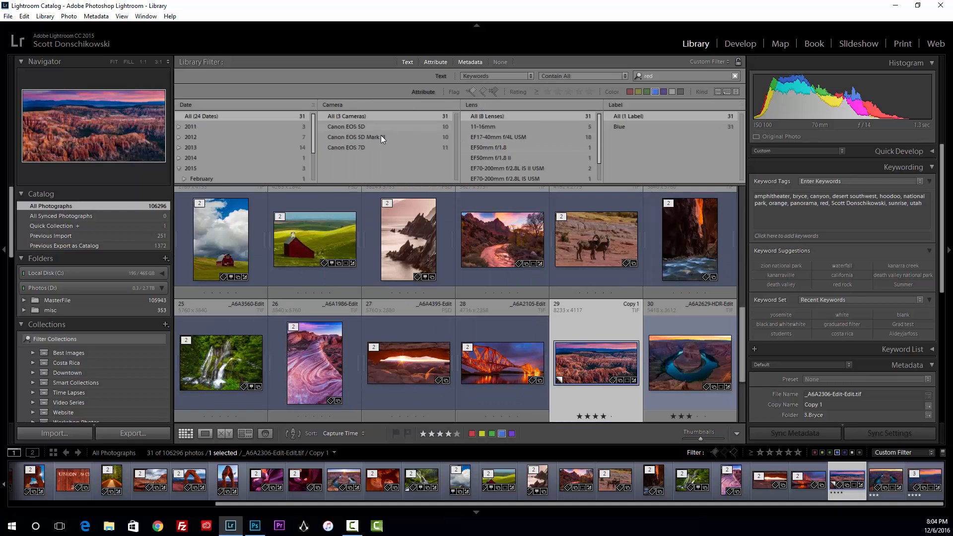
left_click(371, 147)
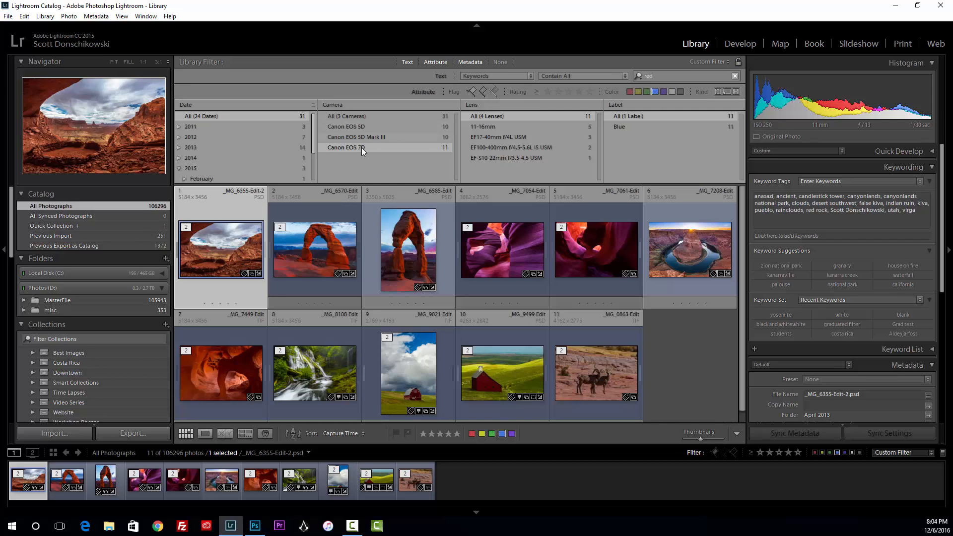
left_click(698, 356)
scroll(602, 289, "down", 1)
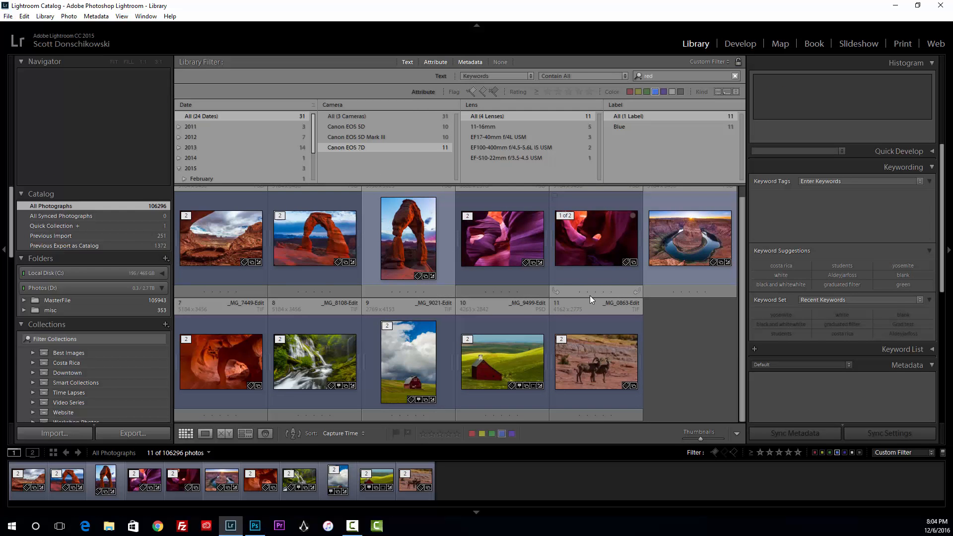
Clear all library filters and filter all photographs by metadata alone for the Canon EOS 7D
left_click(498, 62)
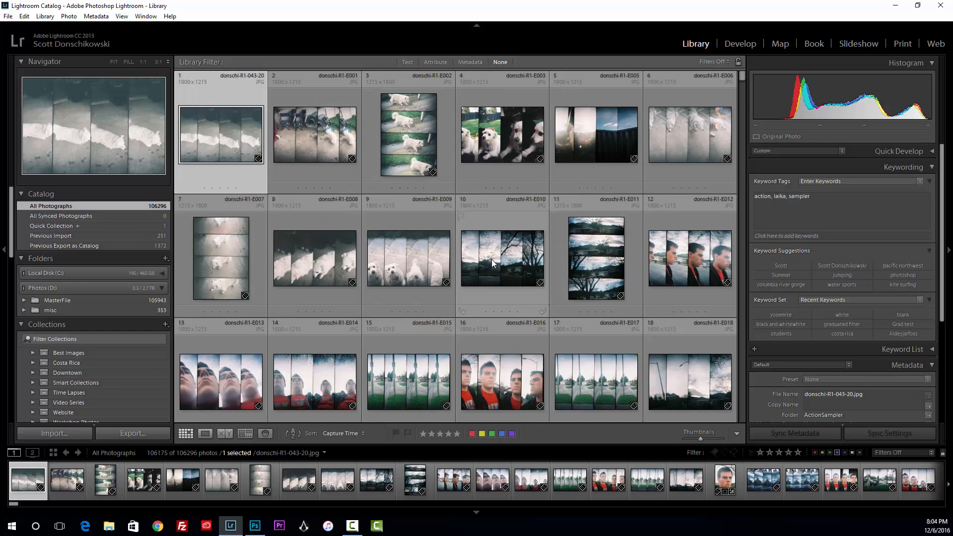
left_click(447, 284)
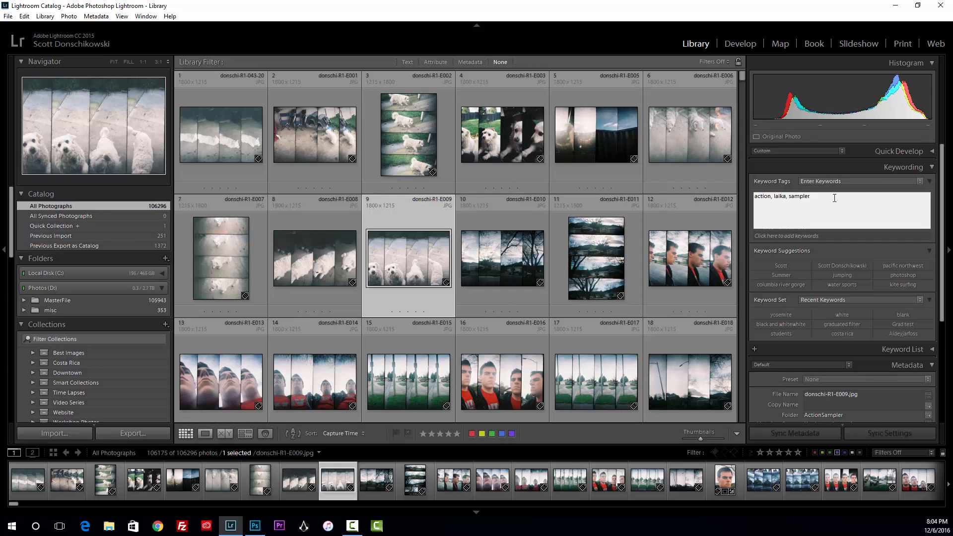
left_click(469, 62)
left_click(377, 137)
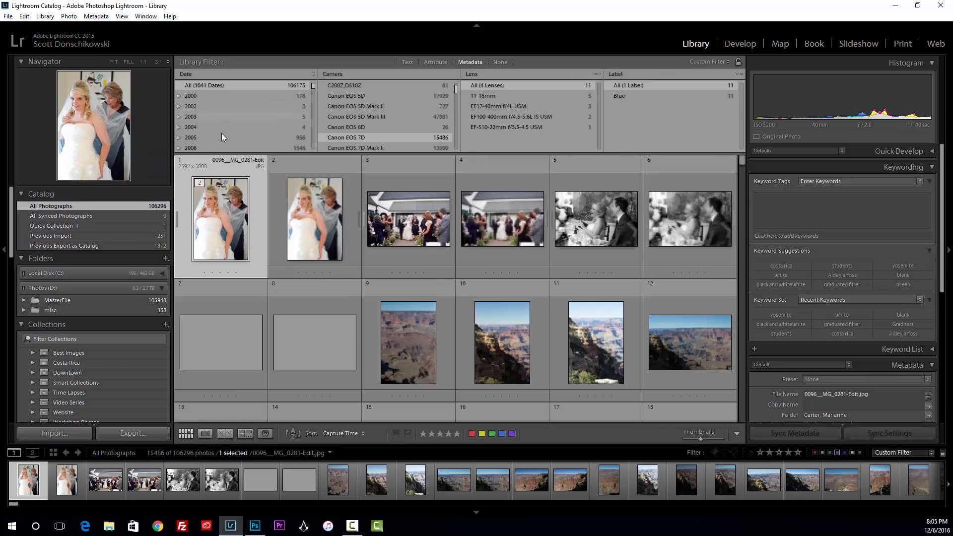
Collapse the expanded 2015 and 2016 entries in the Date list of the metadata filter
scroll(215, 104, "down", 3)
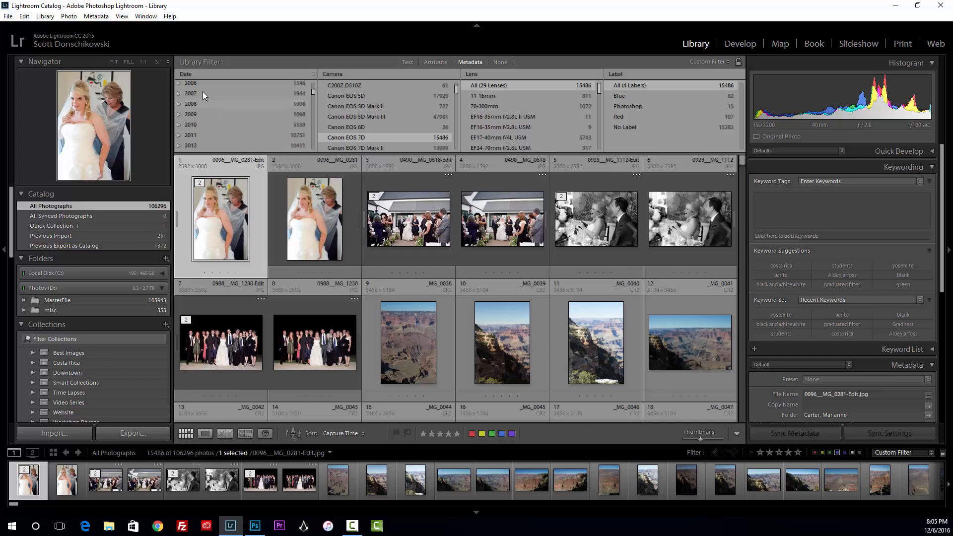
scroll(225, 112, "down", 2)
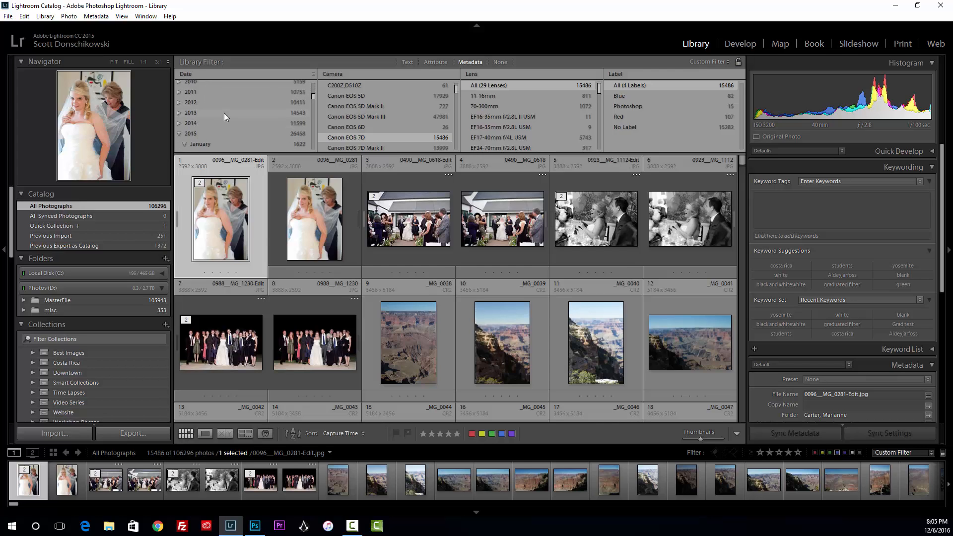
left_click(179, 134)
scroll(238, 110, "down", 2)
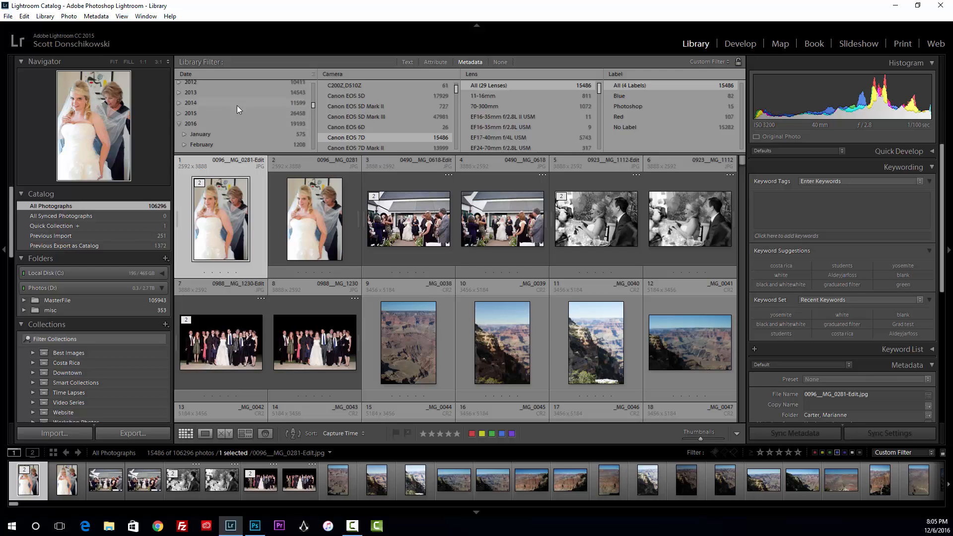
scroll(228, 119, "up", 1)
left_click(179, 123)
scroll(179, 113, "up", 8)
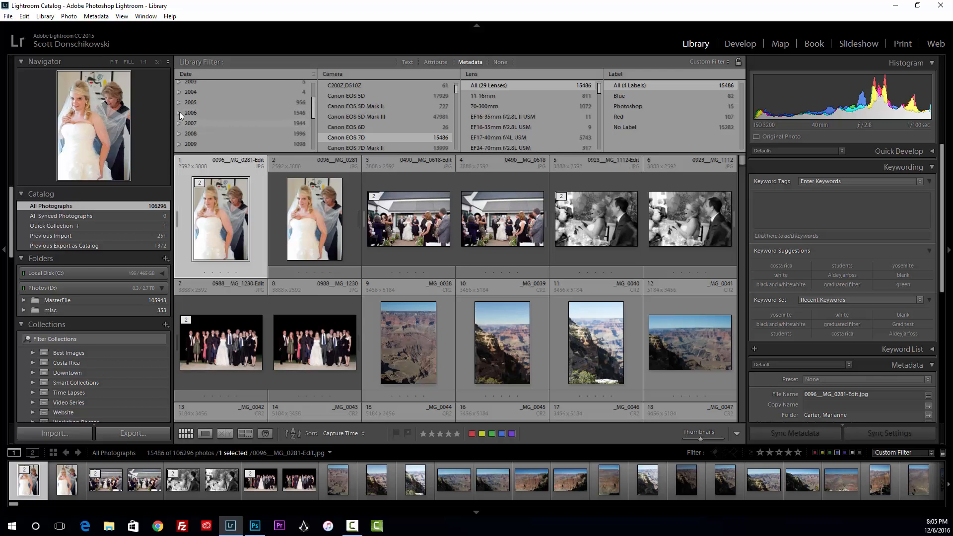
left_click(180, 112)
scroll(203, 115, "down", 2)
scroll(204, 115, "down", 2)
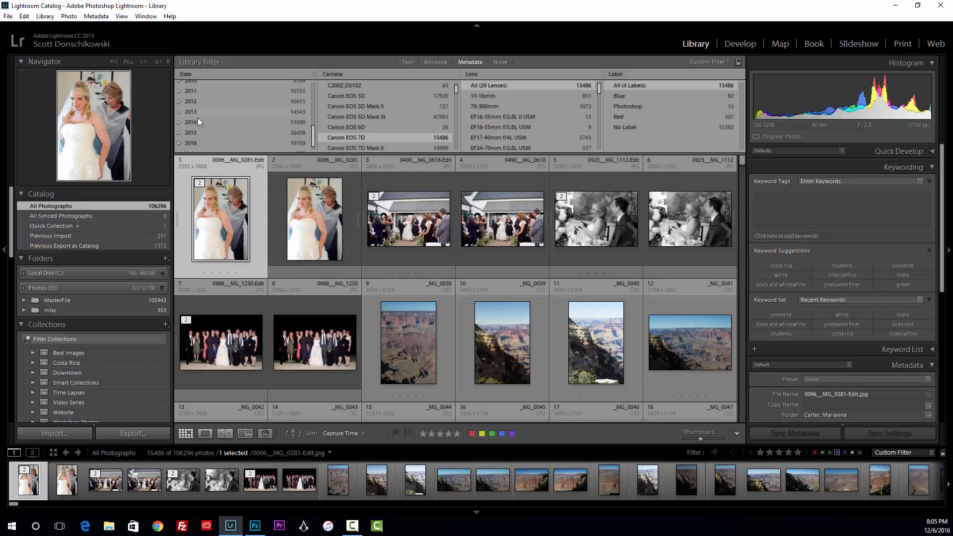
Filter the photos by date to Wednesday, May 25, 2016, and look through the matching photos
left_click(179, 141)
scroll(230, 122, "down", 2)
scroll(227, 120, "down", 2)
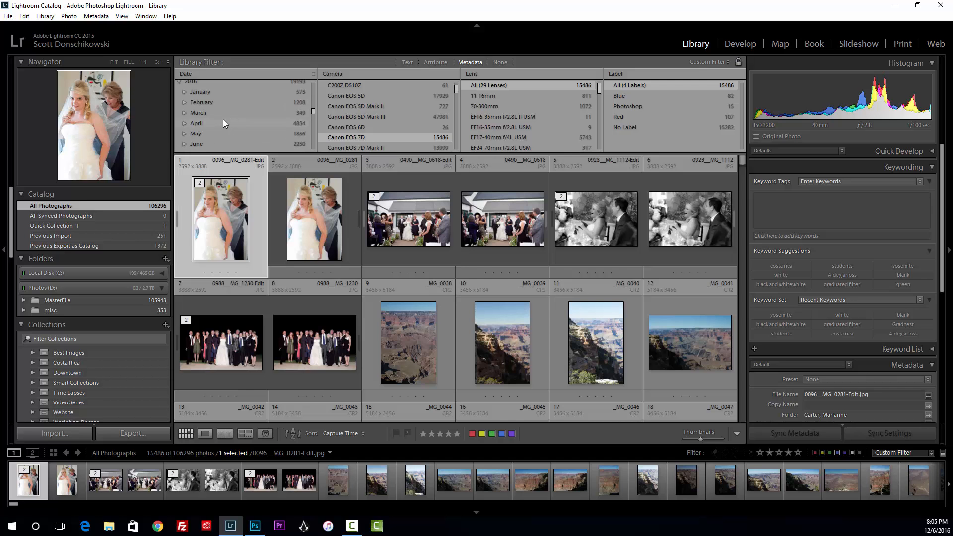
left_click(180, 133)
scroll(237, 123, "down", 5)
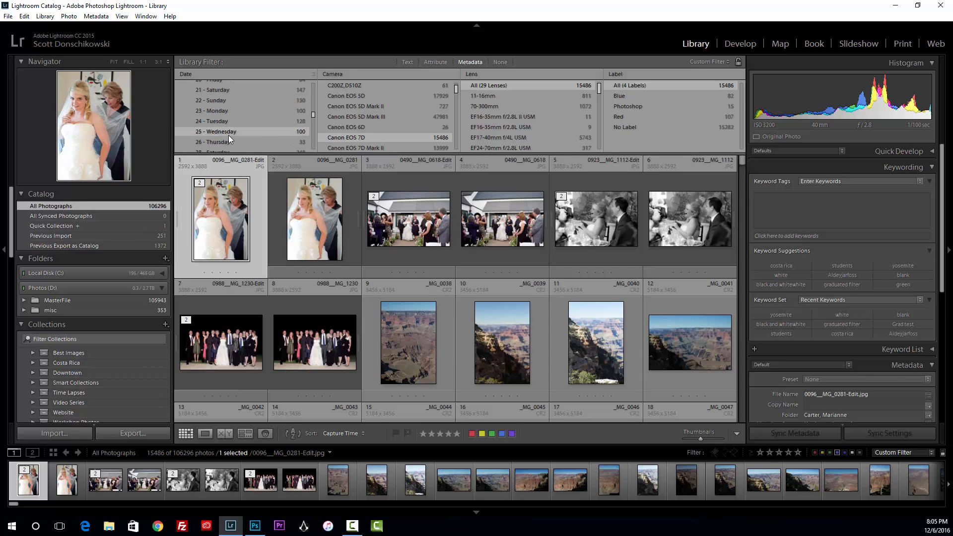
left_click(228, 132)
scroll(639, 305, "down", 5)
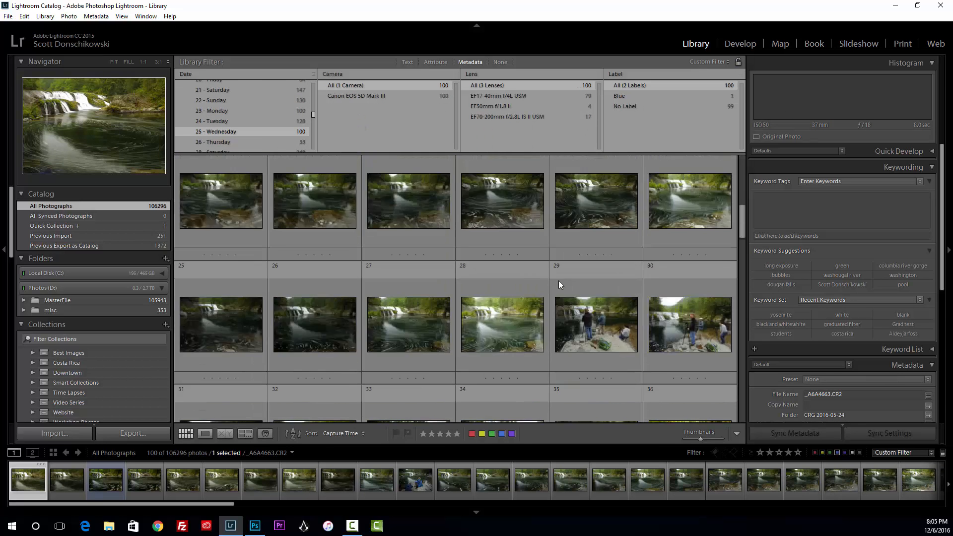
scroll(558, 280, "down", 15)
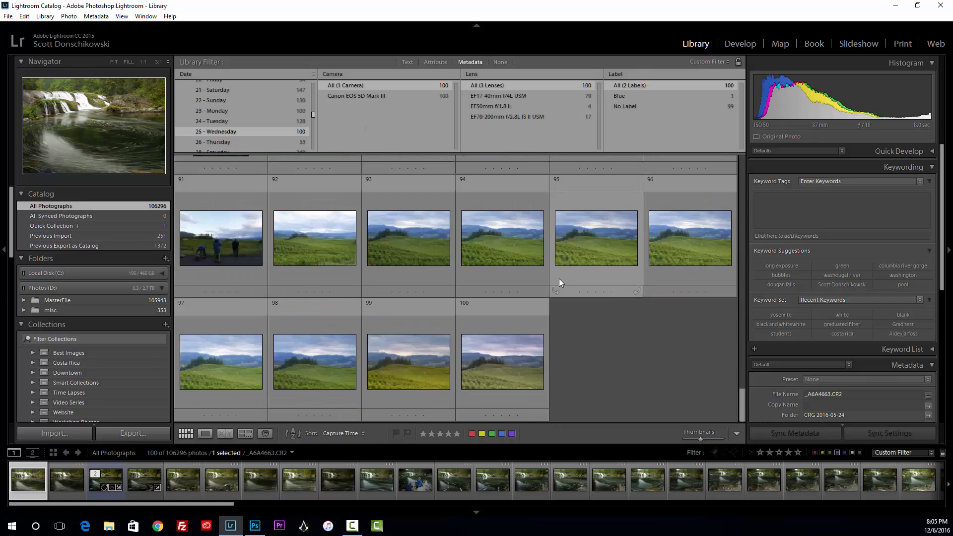
scroll(559, 279, "up", 20)
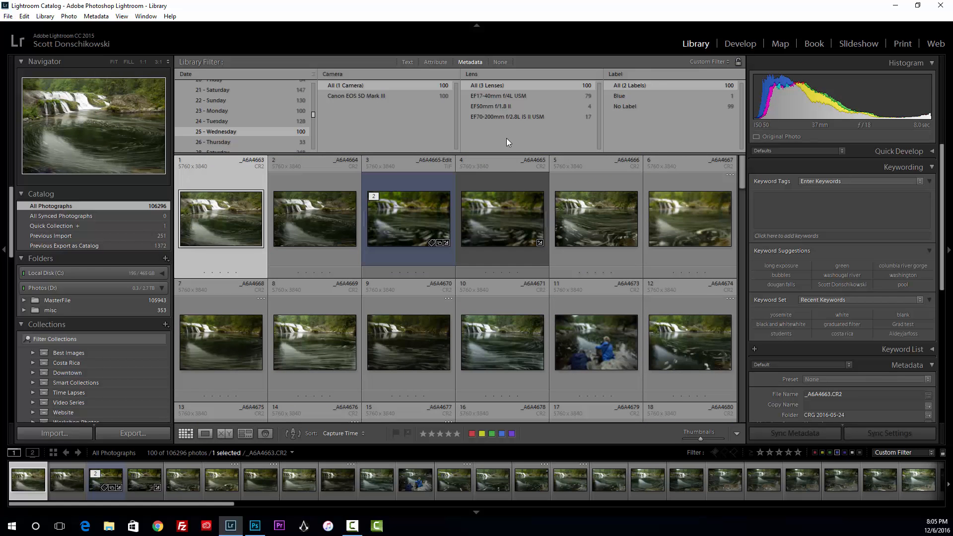